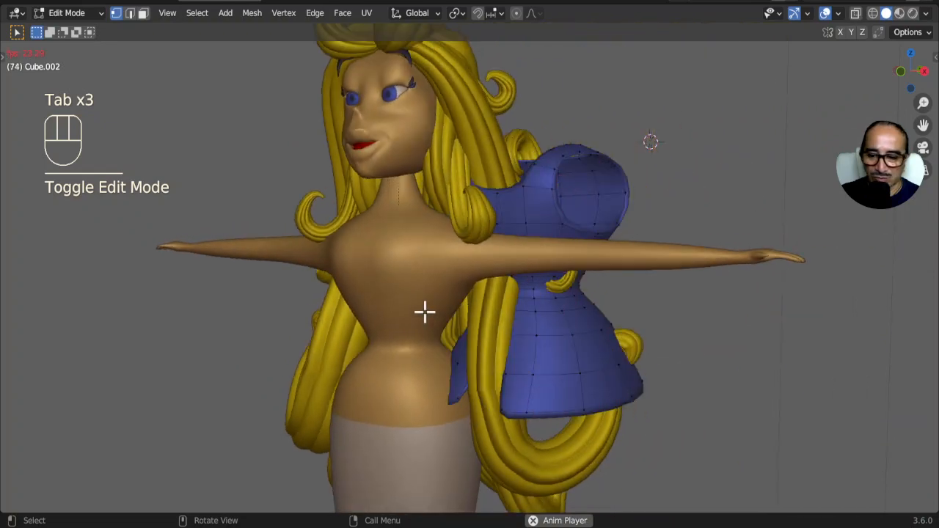
# Stop the animation playback and open the recent file falbala4.blend without saving the current changes
pyautogui.press('space')
pyautogui.moveTo(603, 291); pyautogui.dragTo(635, 296, button='middle')
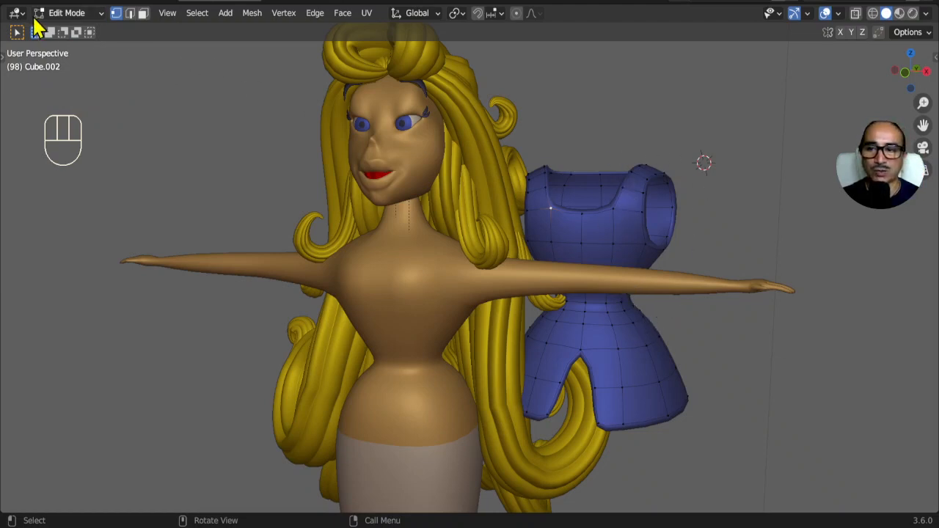
pyautogui.press('F4')
pyautogui.moveTo(70, 40)
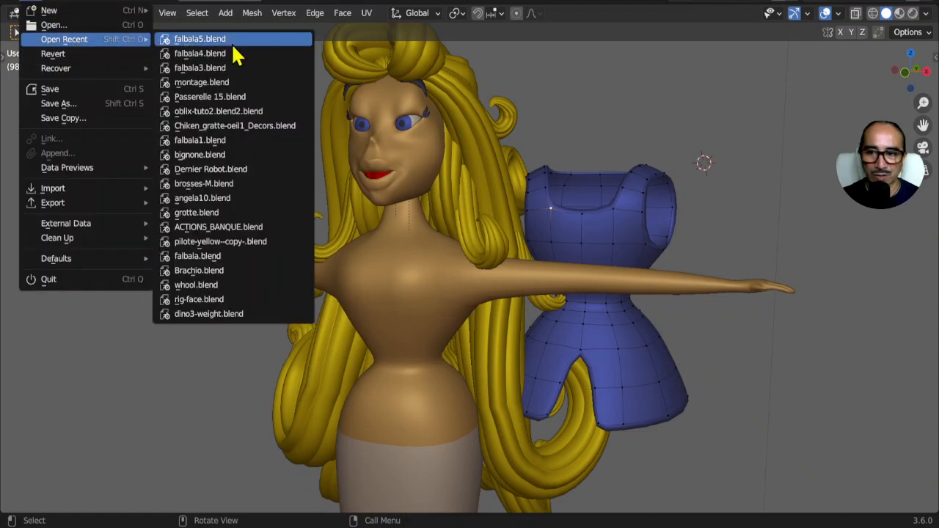
pyautogui.click(212, 55)
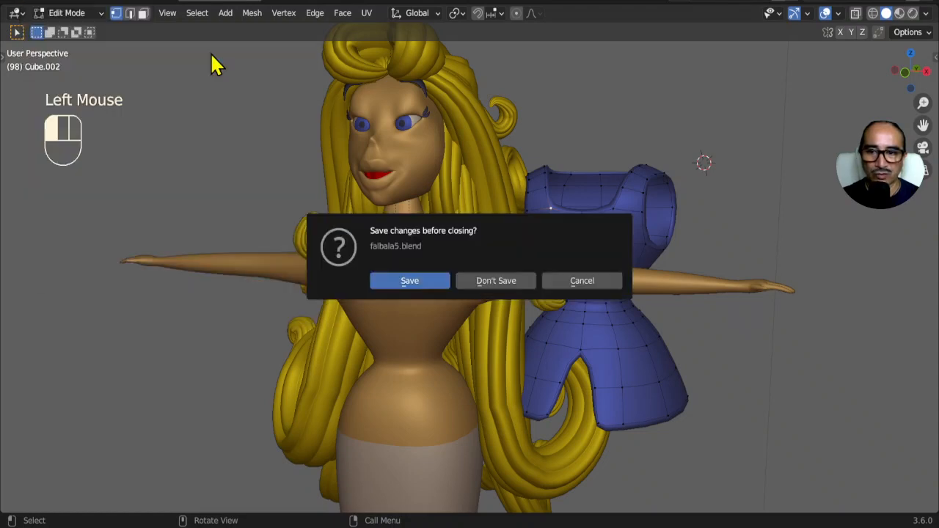
pyautogui.click(498, 281)
# Configure the solid viewport shading with MatCap lighting, a World background and Cavity turned off
pyautogui.click(925, 14)
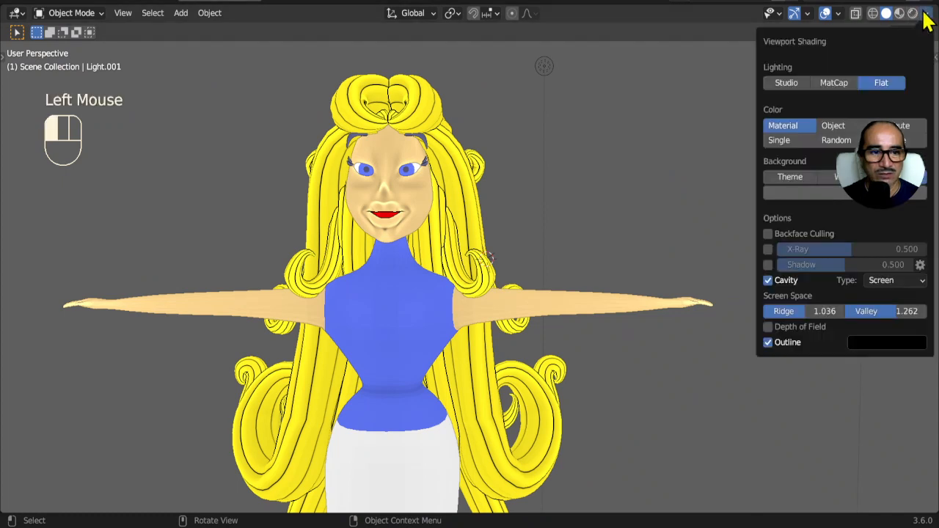
pyautogui.click(832, 84)
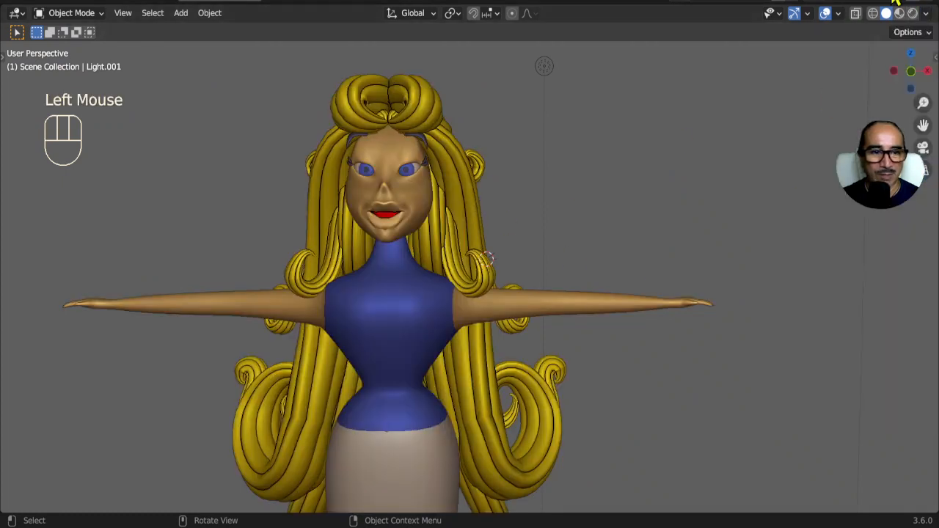
pyautogui.click(927, 15)
pyautogui.click(844, 228)
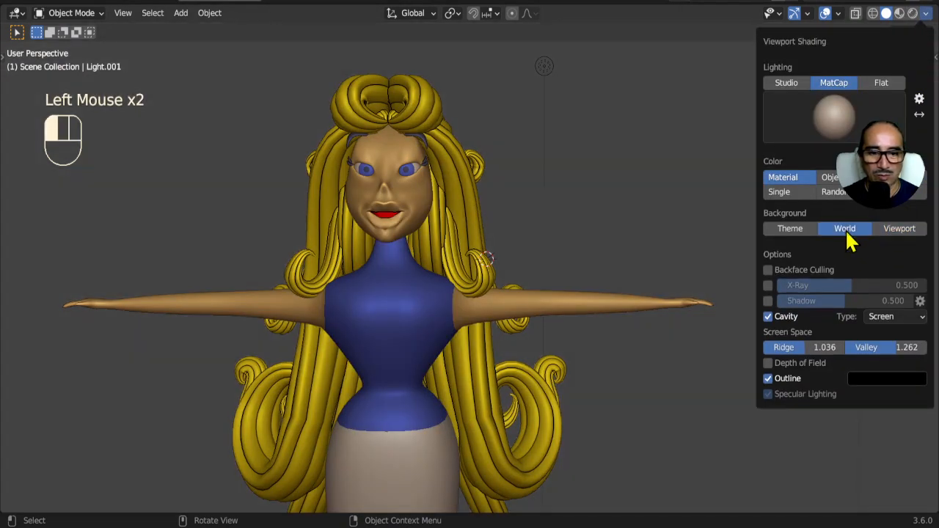
pyautogui.click(768, 317)
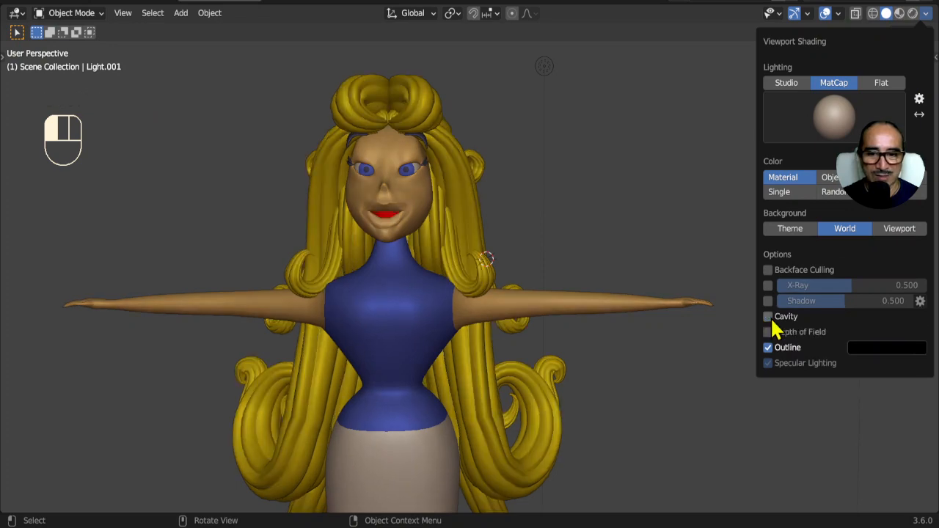
# Put the character's body mesh into Edit Mode and isolate it in Local View
pyautogui.moveTo(572, 352); pyautogui.dragTo(404, 291, button='middle')
pyautogui.click(382, 240)
pyautogui.moveTo(382, 240); pyautogui.dragTo(513, 339, button='middle')
pyautogui.press('Tab')
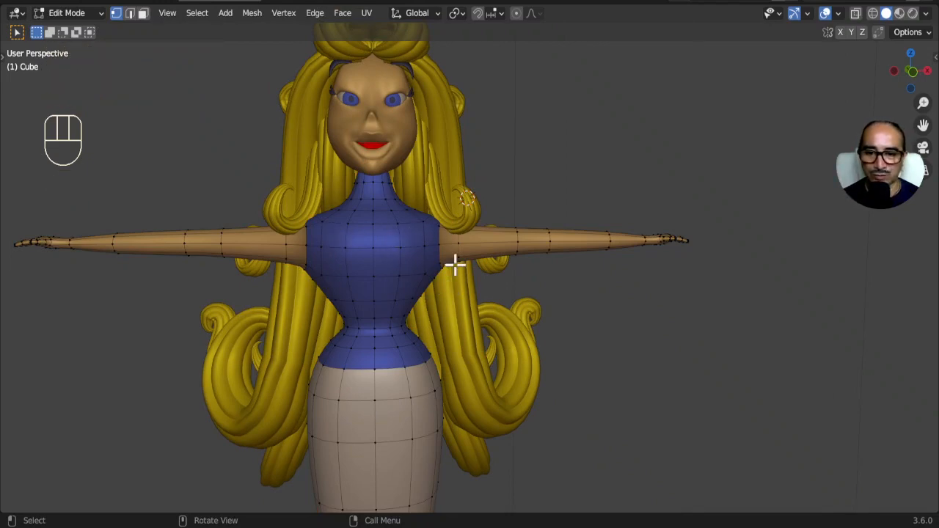
pyautogui.moveTo(455, 265)
pyautogui.mouseDown(button='middle')
pyautogui.moveTo(396, 264)
pyautogui.moveTo(454, 276)
pyautogui.mouseUp(button='middle')
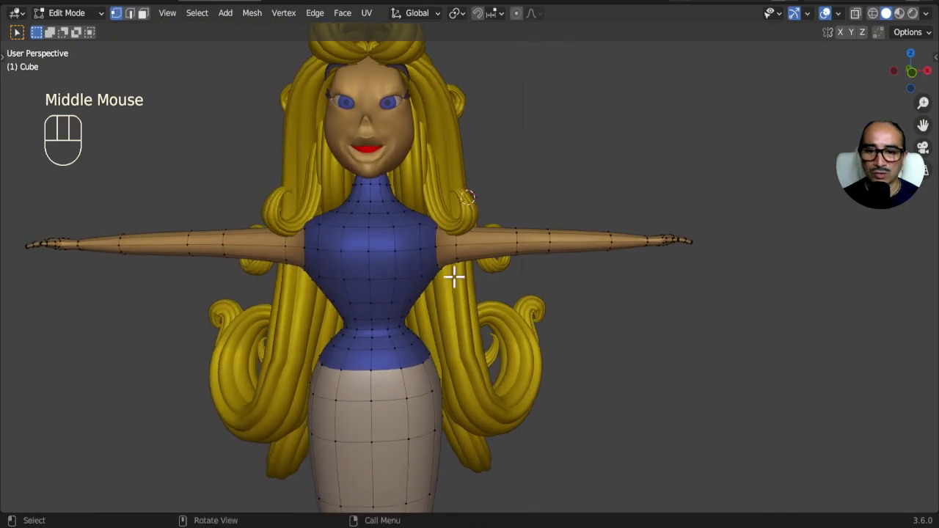
pyautogui.moveTo(394, 218); pyautogui.dragTo(332, 350, button='middle')
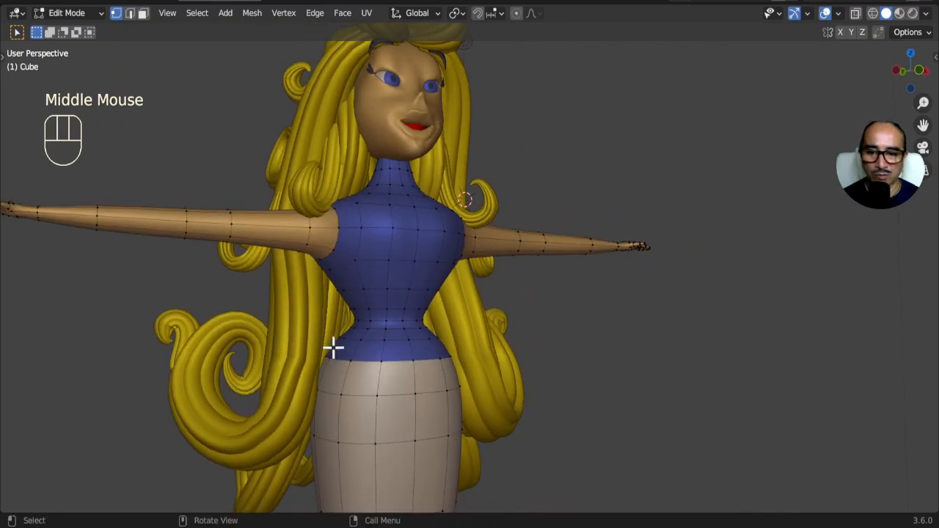
pyautogui.moveTo(457, 330); pyautogui.dragTo(369, 237, button='middle')
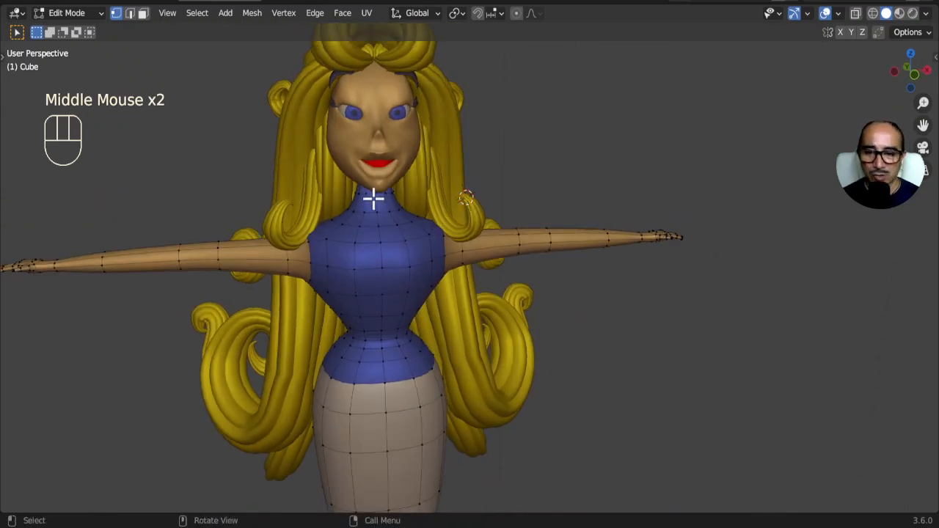
pyautogui.click(381, 225)
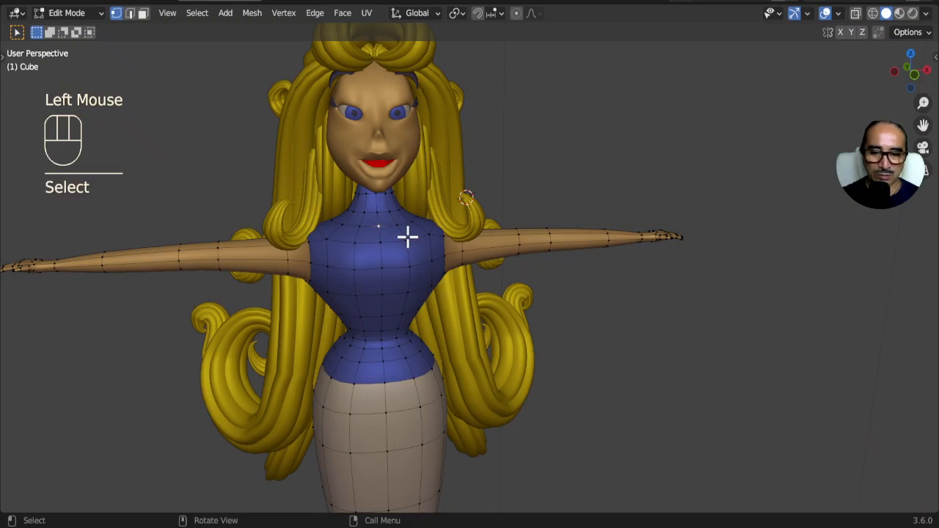
pyautogui.press('KP_Divide')
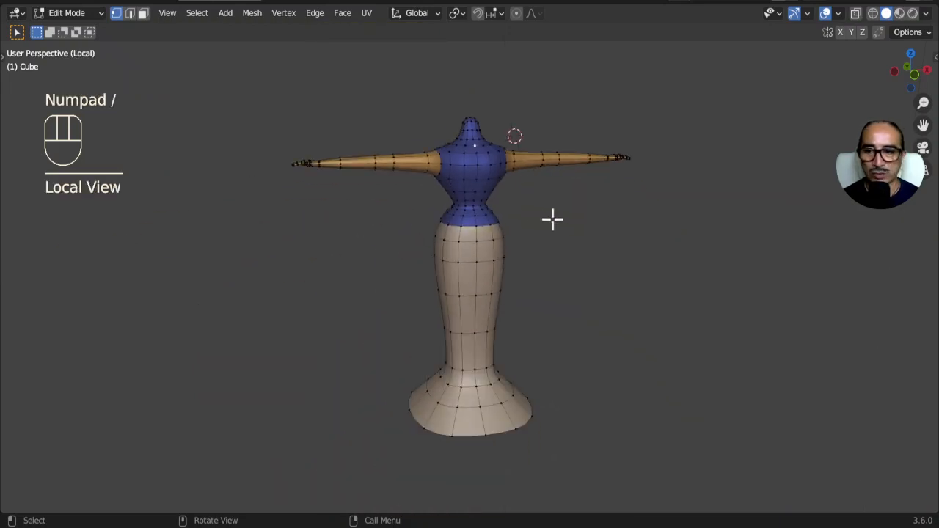
# Select the edge loop around the neck and grow the selection twice to cover the whole neck down to the collar
pyautogui.moveTo(552, 219); pyautogui.dragTo(535, 268, button='middle')
pyautogui.scroll(2, 518, 254)
pyautogui.moveTo(483, 172); pyautogui.dragTo(501, 167, button='middle')
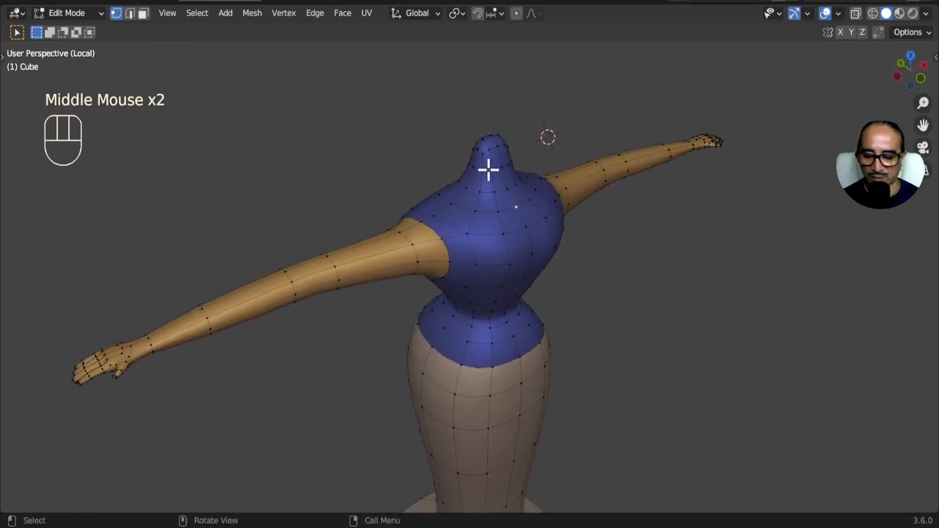
pyautogui.keyDown('alt'); pyautogui.click(488, 168); pyautogui.keyUp('alt')
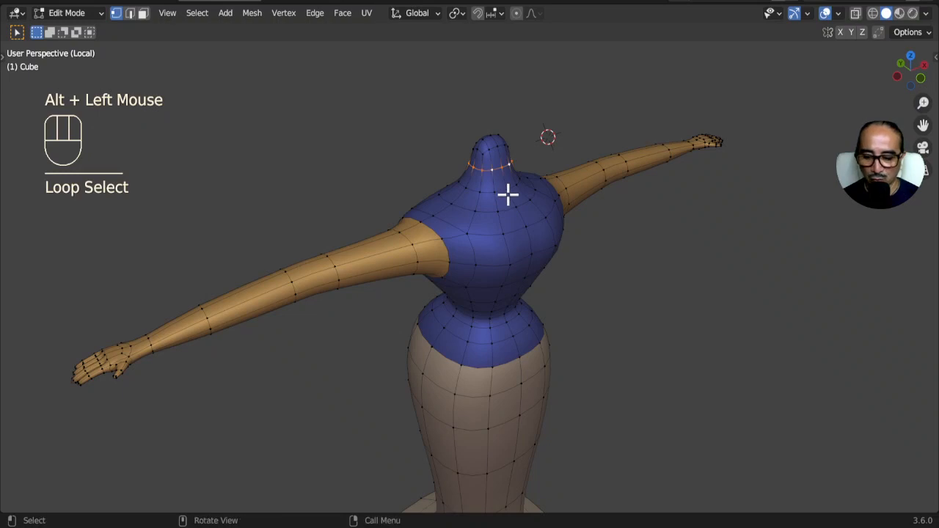
pyautogui.press('ctrl+KP_Add')
pyautogui.press('ctrl+KP_Add')
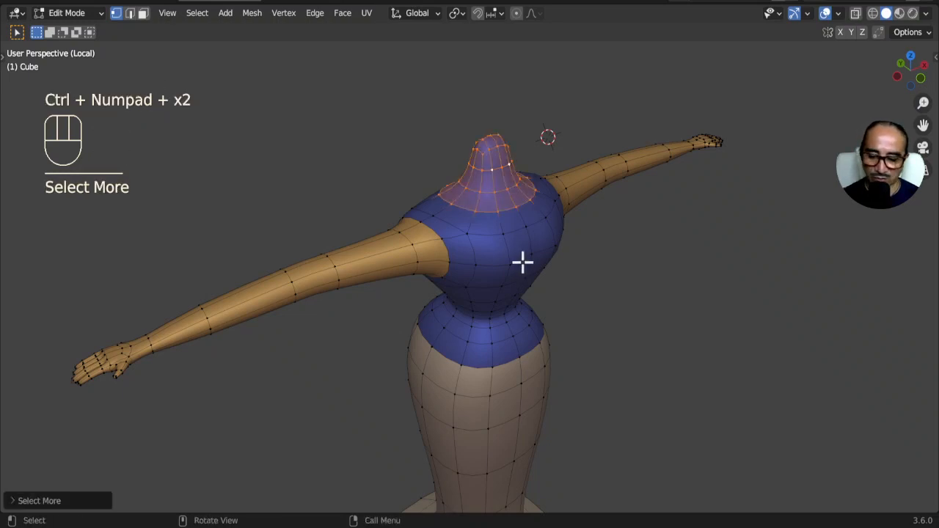
# Restore the full editor layout and join the 3D viewport over the shader editor area
pyautogui.hotkey('ctrl', 'space')
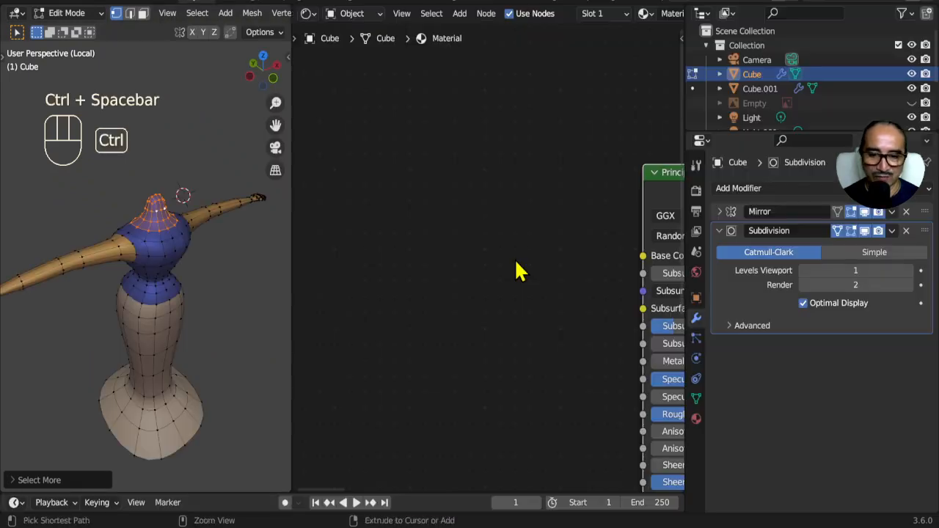
pyautogui.rightClick(294, 19)
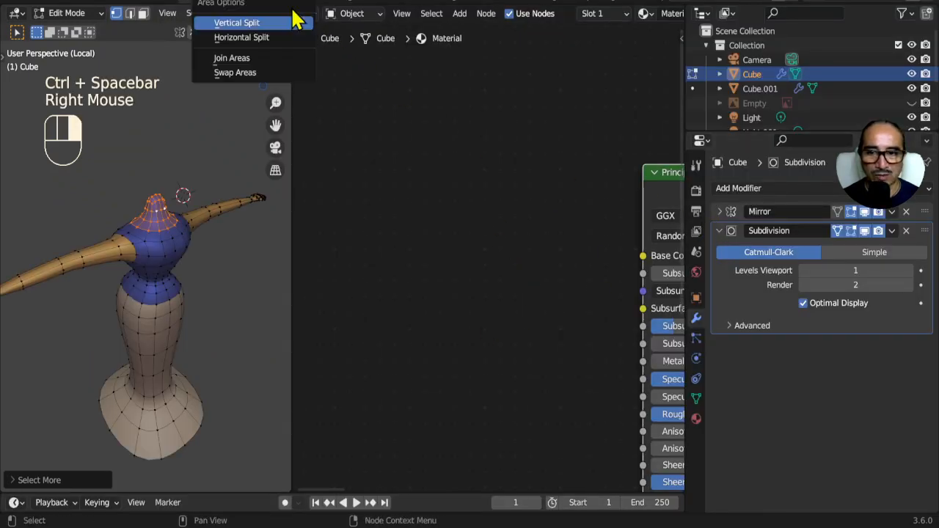
pyautogui.click(270, 58)
pyautogui.click(358, 71)
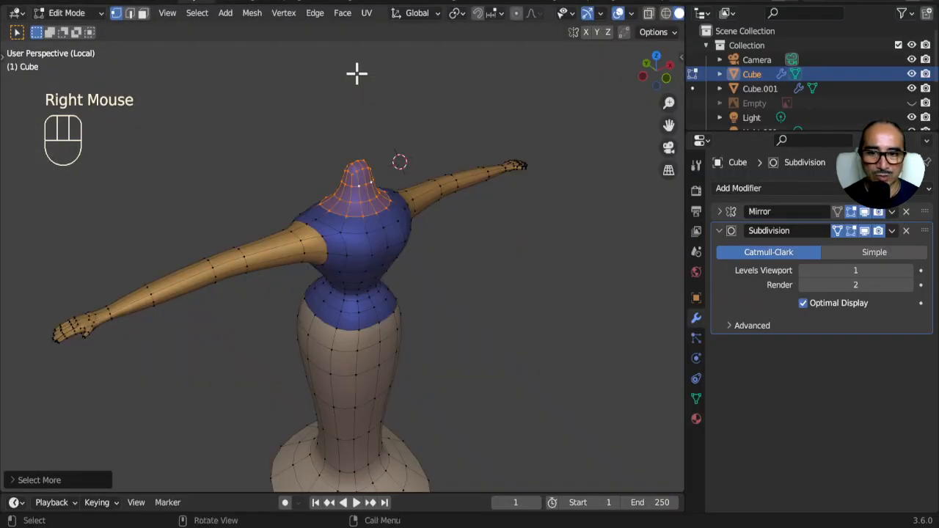
# Assign the skin material Material.001 to the selected neck faces
pyautogui.click(697, 419)
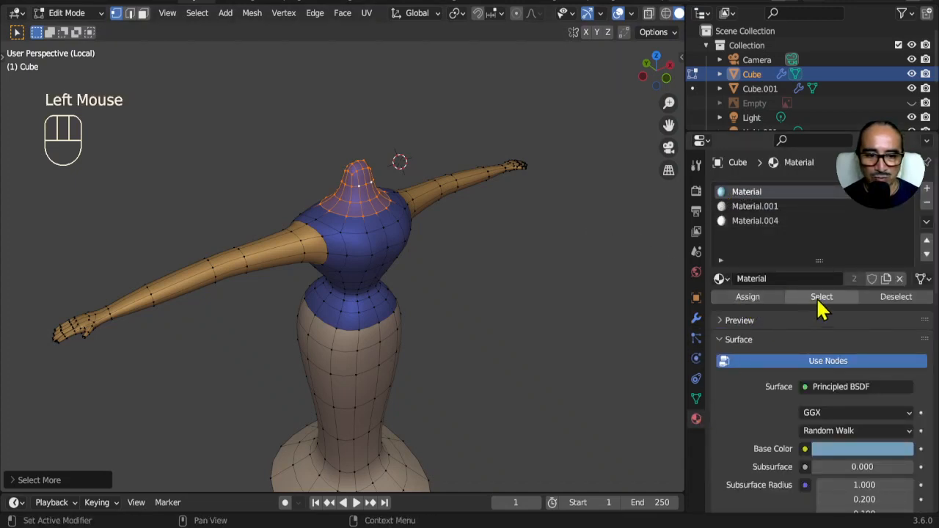
pyautogui.click(741, 211)
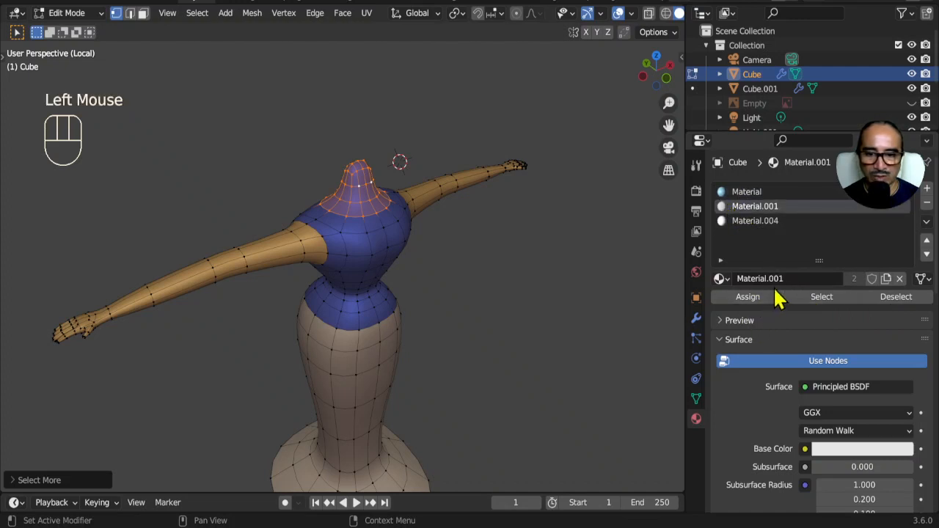
pyautogui.click(741, 304)
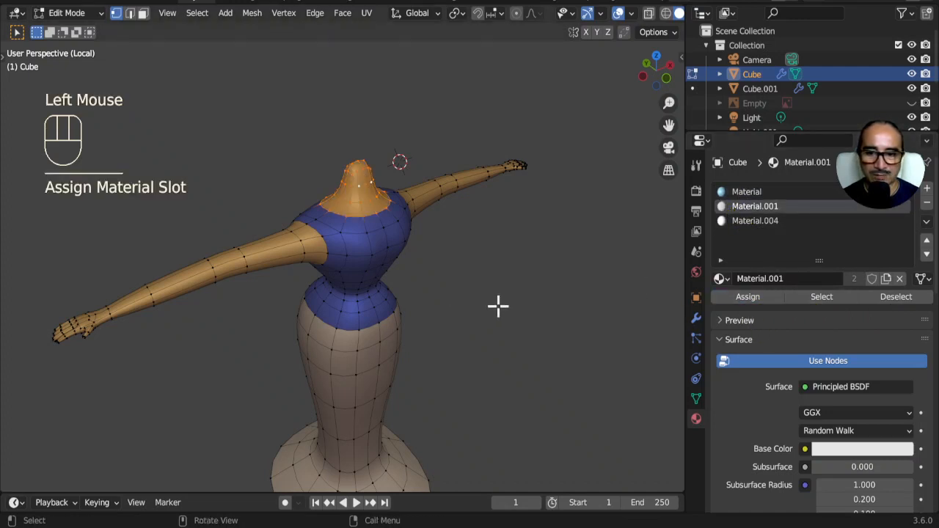
pyautogui.moveTo(497, 305); pyautogui.dragTo(451, 289, button='middle')
pyautogui.press('Tab')
pyautogui.press('Tab')
pyautogui.scroll(1, 443, 275)
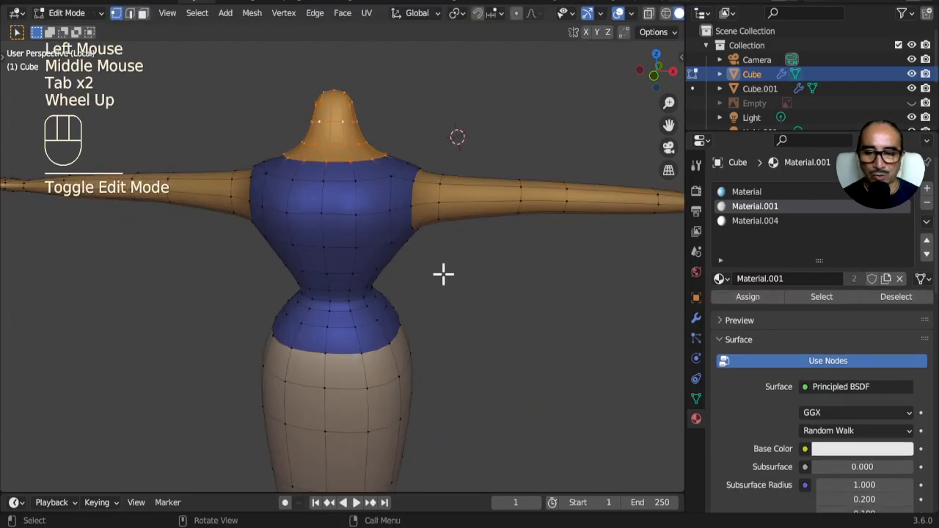
# Select only the torso faces that use the blue material slot Material and duplicate them in place
pyautogui.press('a')
pyautogui.press('a')
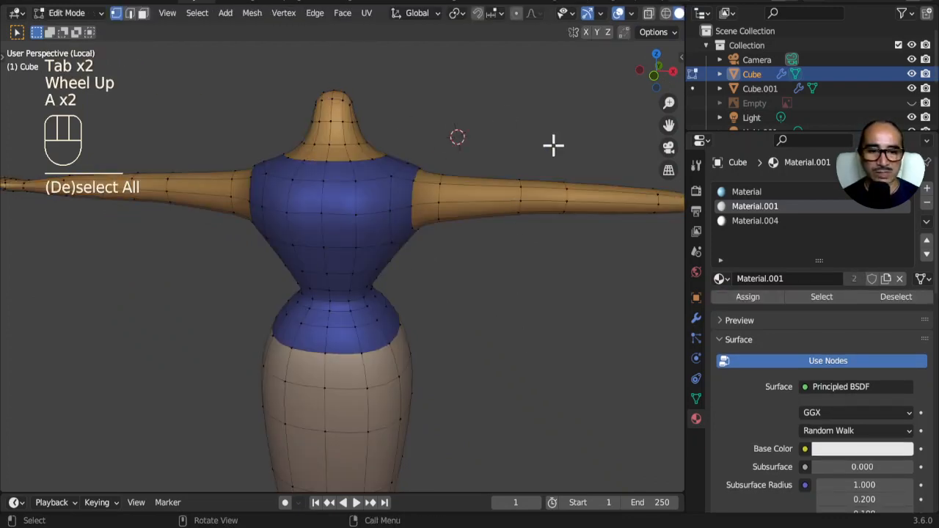
pyautogui.click(732, 191)
pyautogui.click(824, 297)
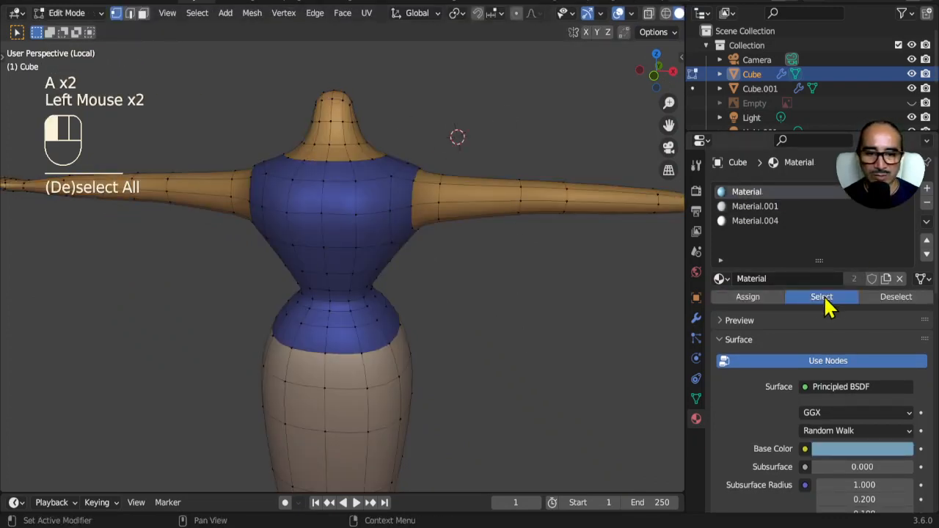
pyautogui.moveTo(571, 302); pyautogui.dragTo(553, 306, button='middle')
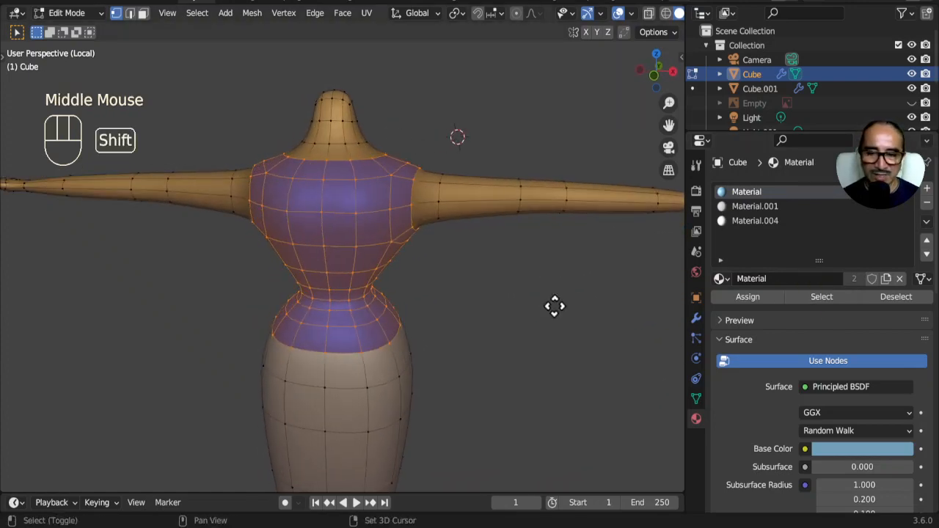
pyautogui.hotkey('shift', 'd')
pyautogui.rightClick(544, 292)
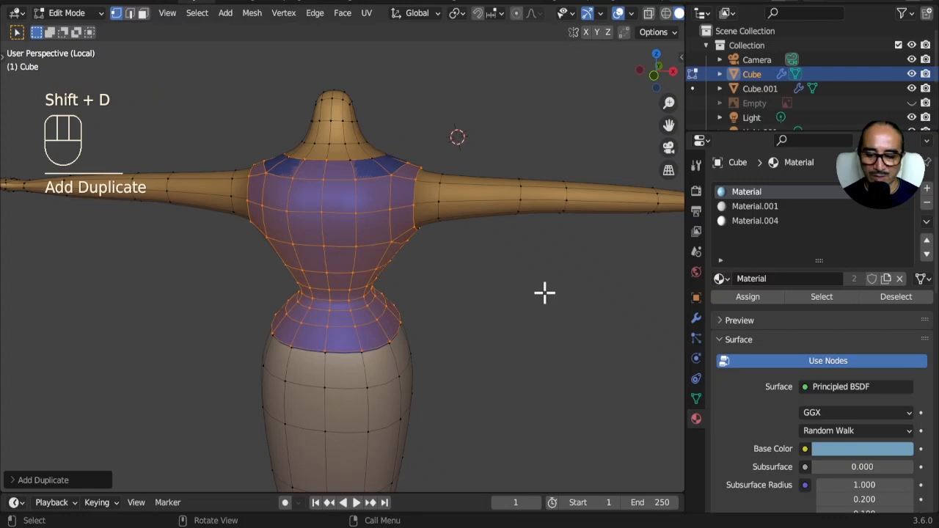
# Push the duplicated torso faces outward along their normals with Shrink/Fatten by about 0.078 m
pyautogui.press('s')
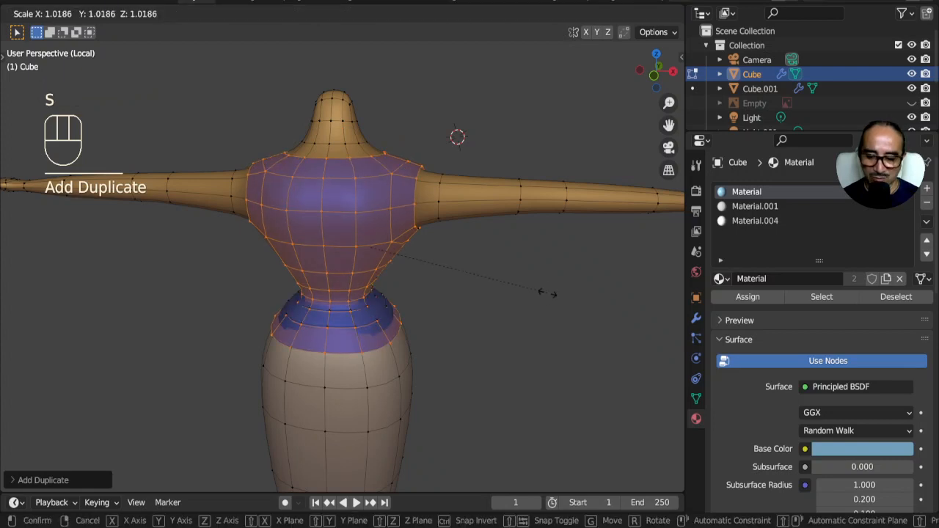
pyautogui.rightClick(536, 287)
pyautogui.hotkey('alt', 's')
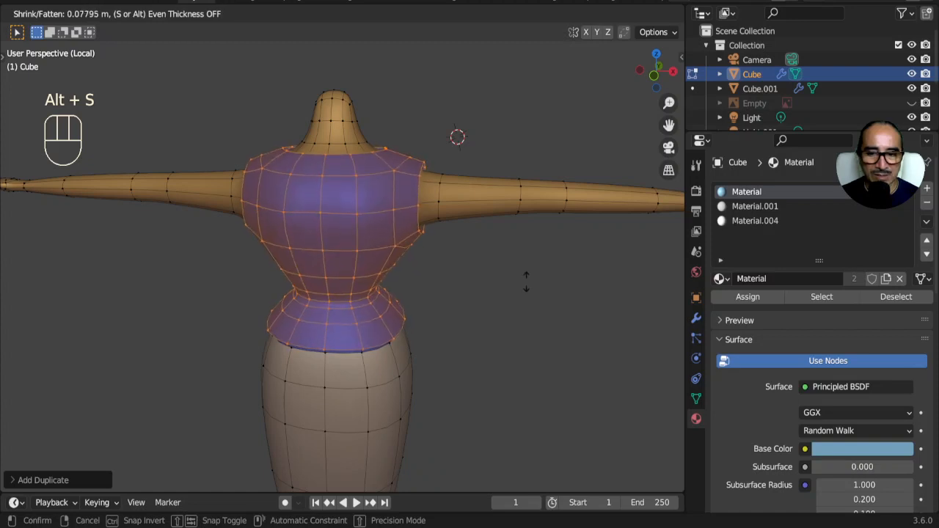
pyautogui.click(525, 280)
pyautogui.moveTo(524, 279); pyautogui.dragTo(446, 290, button='middle')
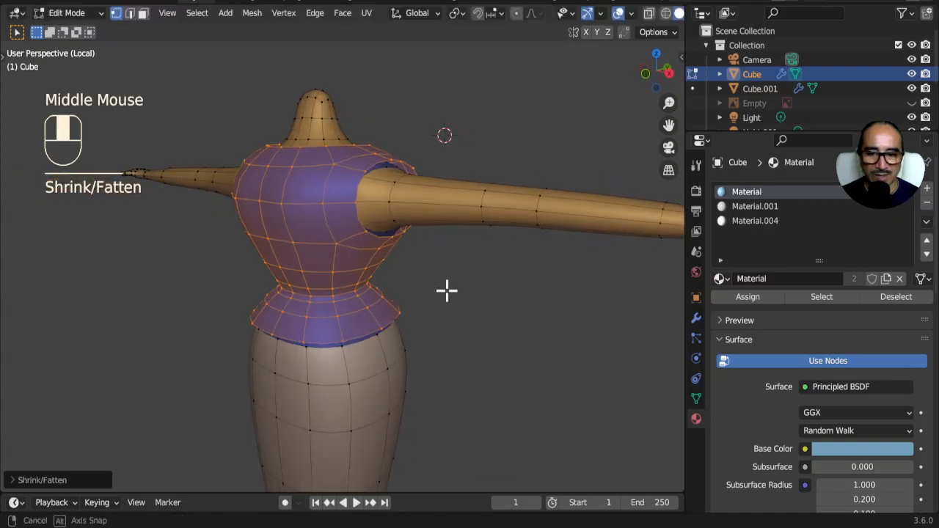
# Scale the duplicated top up, then scale it down twice by about 0.97 so it fits loosely around the torso
pyautogui.press('s')
pyautogui.click(461, 292)
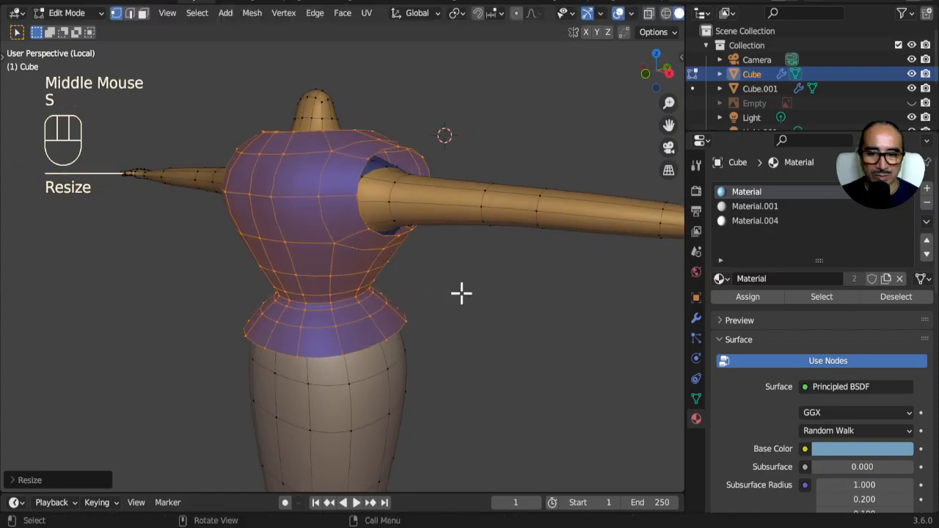
pyautogui.press('g')
pyautogui.press('z')
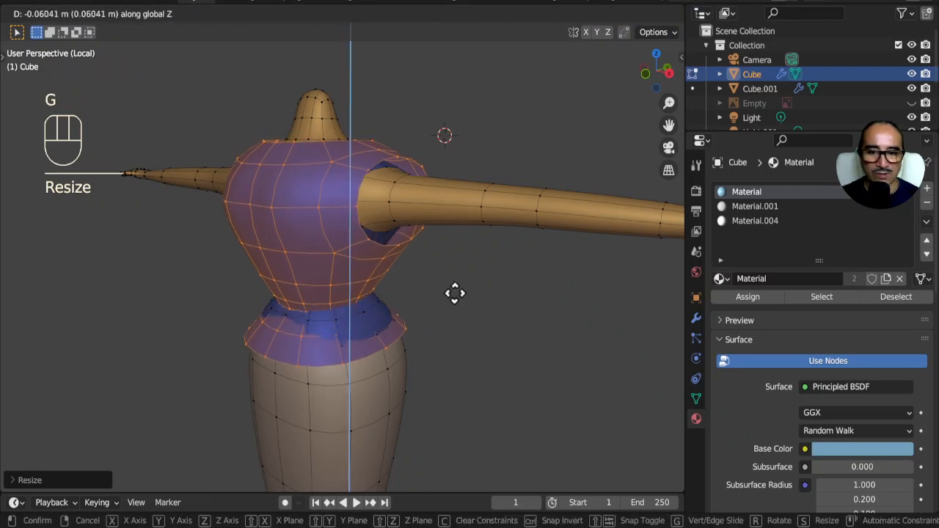
pyautogui.rightClick(456, 294)
pyautogui.press('s')
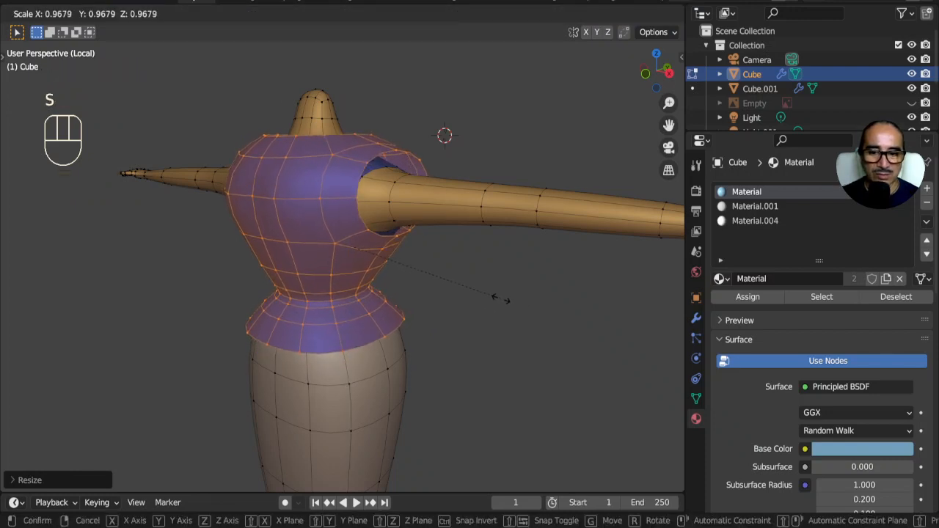
pyautogui.click(492, 301)
pyautogui.press('s')
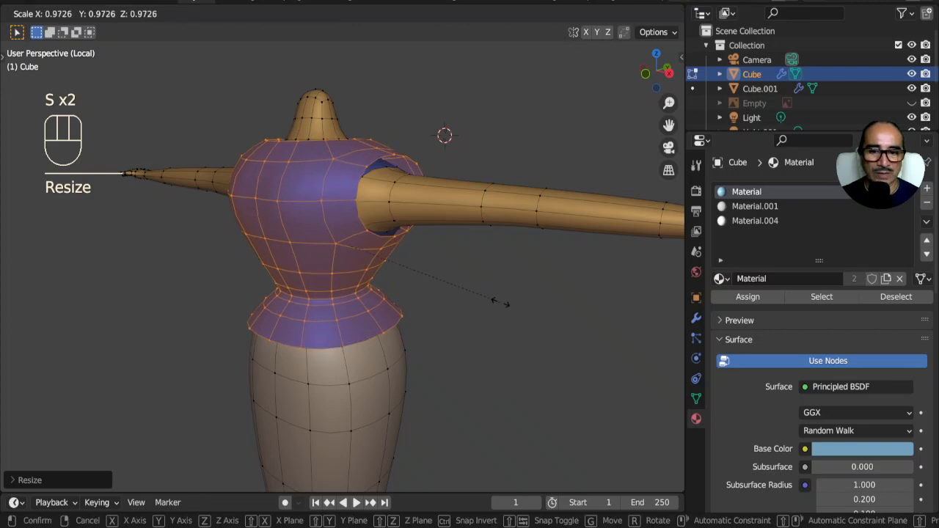
pyautogui.click(500, 302)
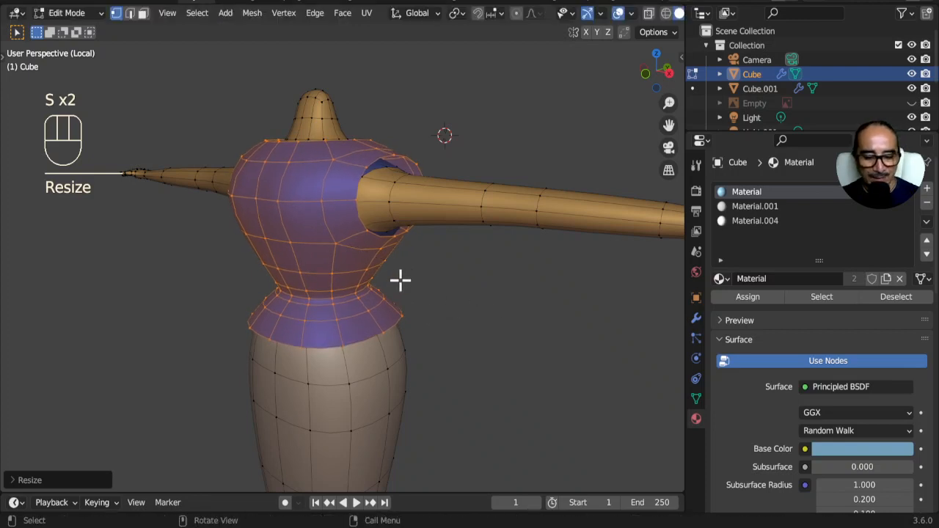
# Separate the duplicated torso faces into their own object and open that new top for mesh editing
pyautogui.press('p')
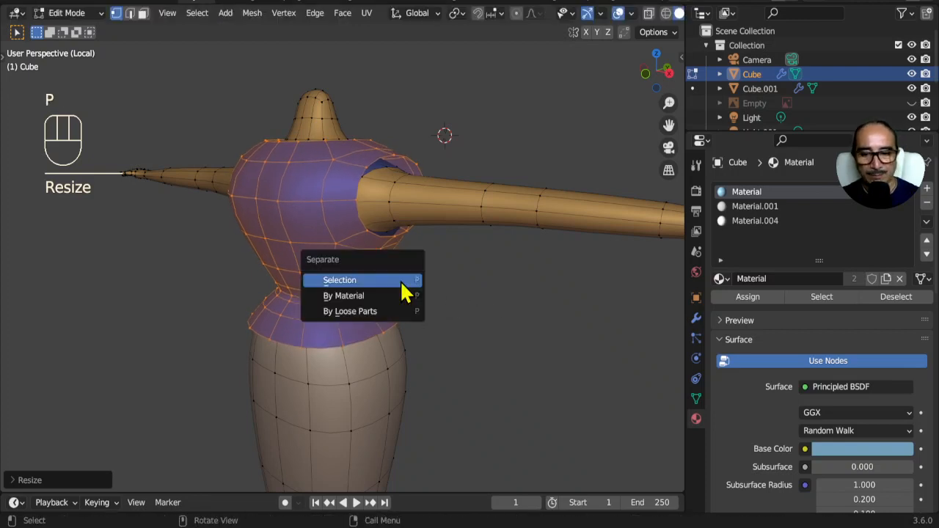
pyautogui.click(352, 283)
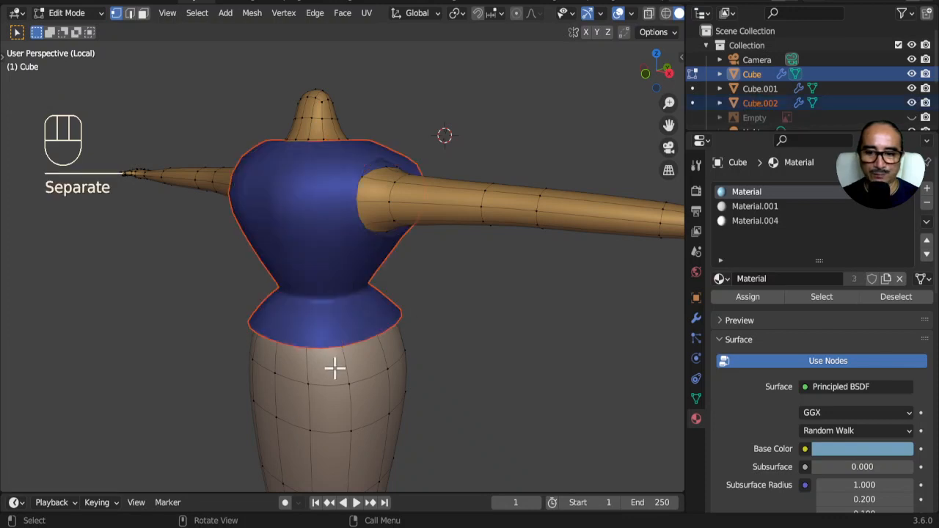
pyautogui.moveTo(335, 369); pyautogui.dragTo(404, 356, button='middle')
pyautogui.press('Tab')
pyautogui.click(402, 194)
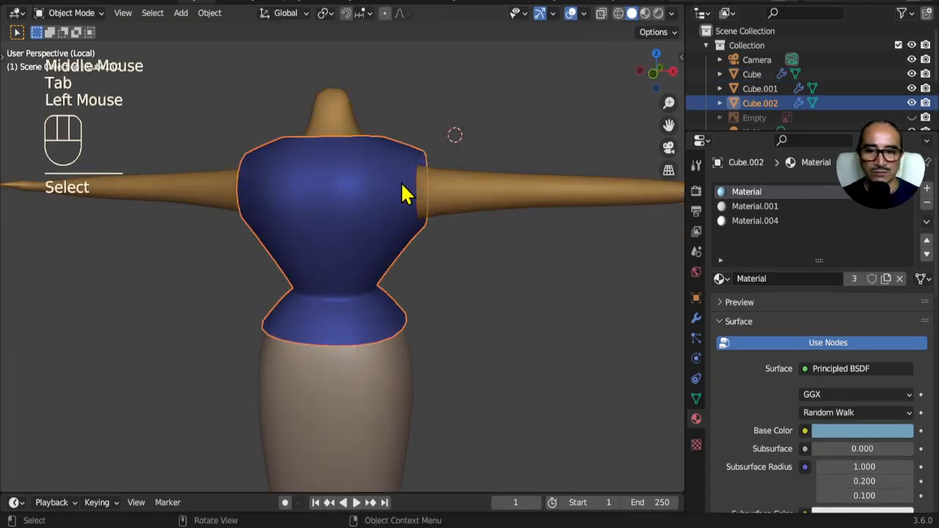
pyautogui.moveTo(403, 194); pyautogui.dragTo(405, 253, button='middle')
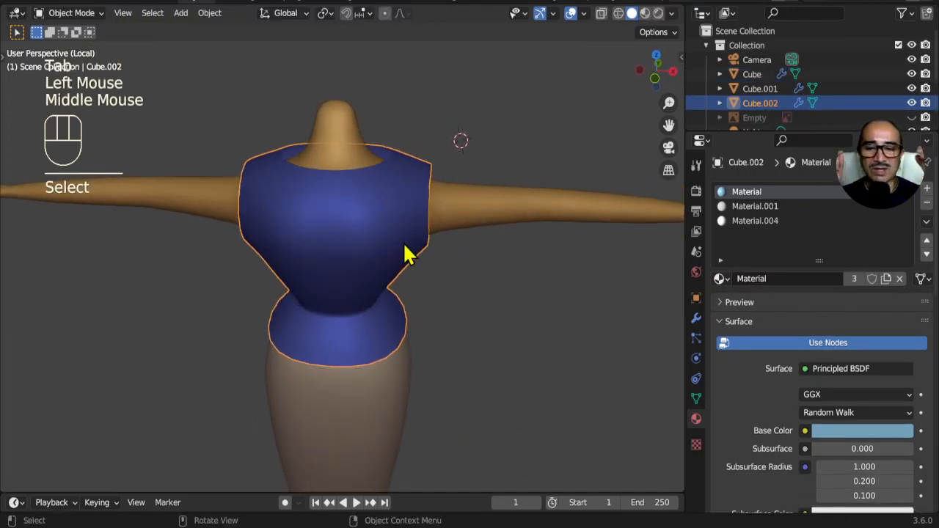
pyautogui.press('Tab')
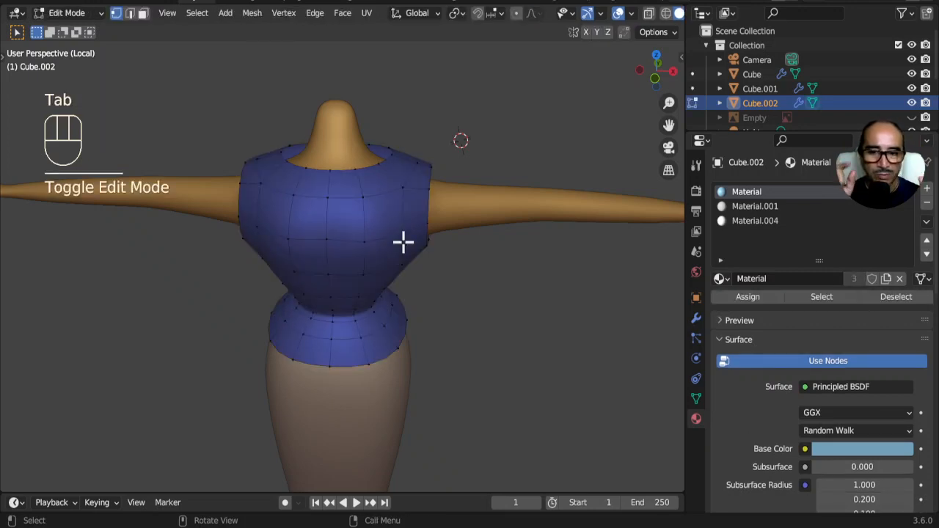
# Slide the top's shoulder vertices beside the neckline along their edges toward the neck opening
pyautogui.moveTo(425, 234); pyautogui.dragTo(435, 255, button='middle')
pyautogui.scroll(1, 406, 225)
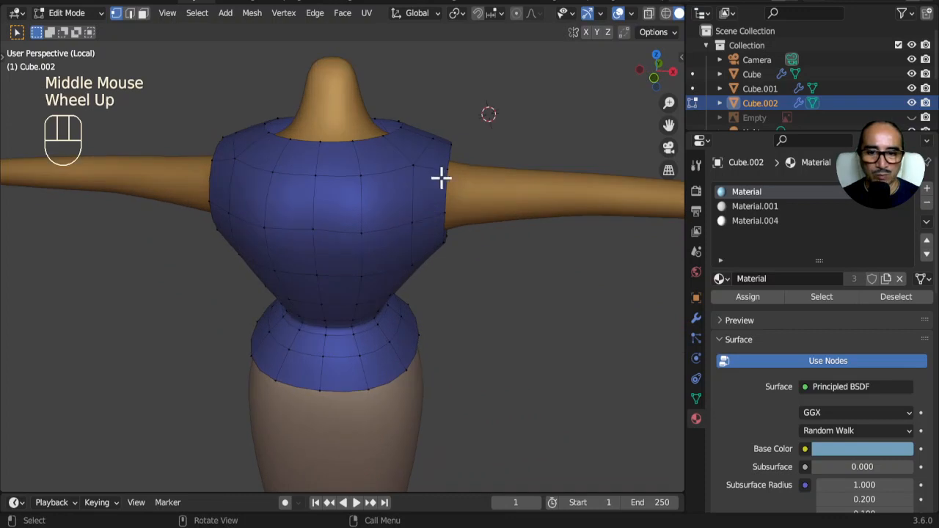
pyautogui.moveTo(453, 125); pyautogui.dragTo(452, 167, button='middle')
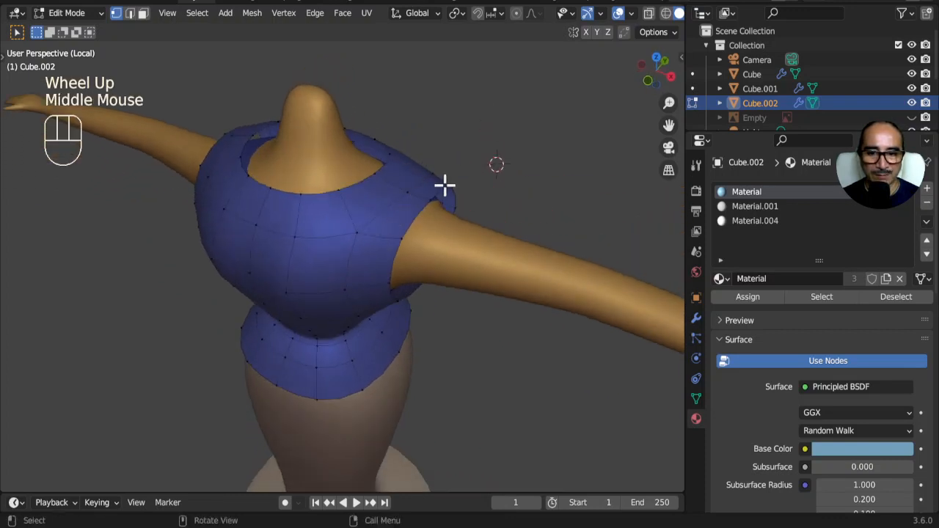
pyautogui.keyDown('alt'); pyautogui.click(358, 183); pyautogui.keyUp('alt')
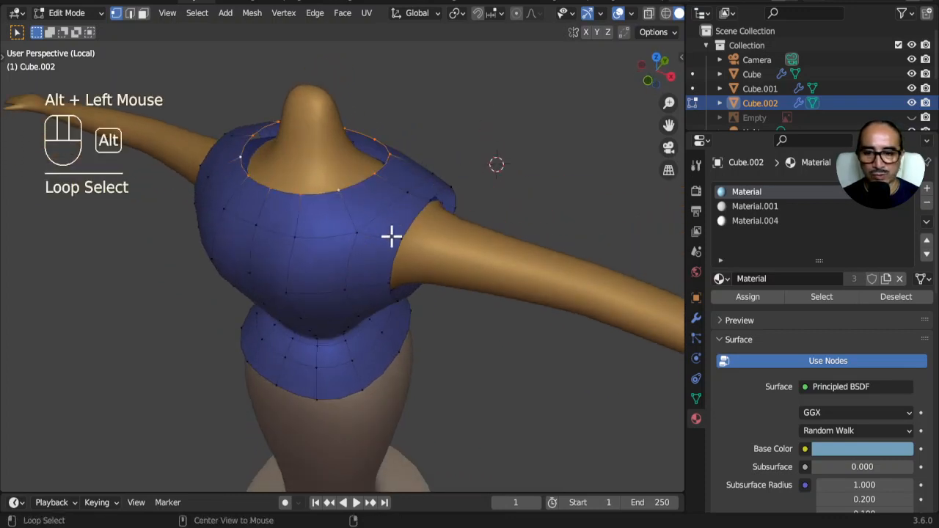
pyautogui.moveTo(357, 183); pyautogui.dragTo(413, 200, button='middle')
pyautogui.scroll(1, 413, 201)
pyautogui.moveTo(424, 174); pyautogui.dragTo(468, 187)
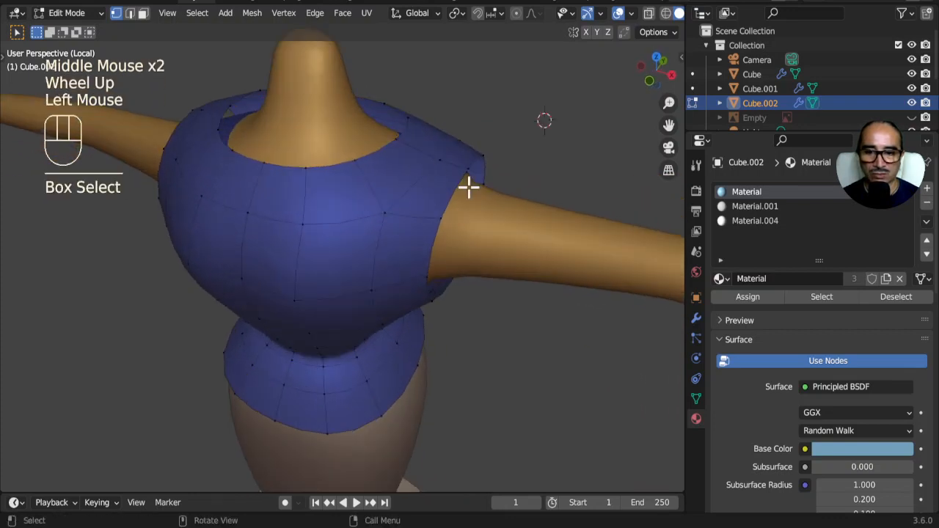
pyautogui.moveTo(440, 225); pyautogui.dragTo(496, 232, button='middle')
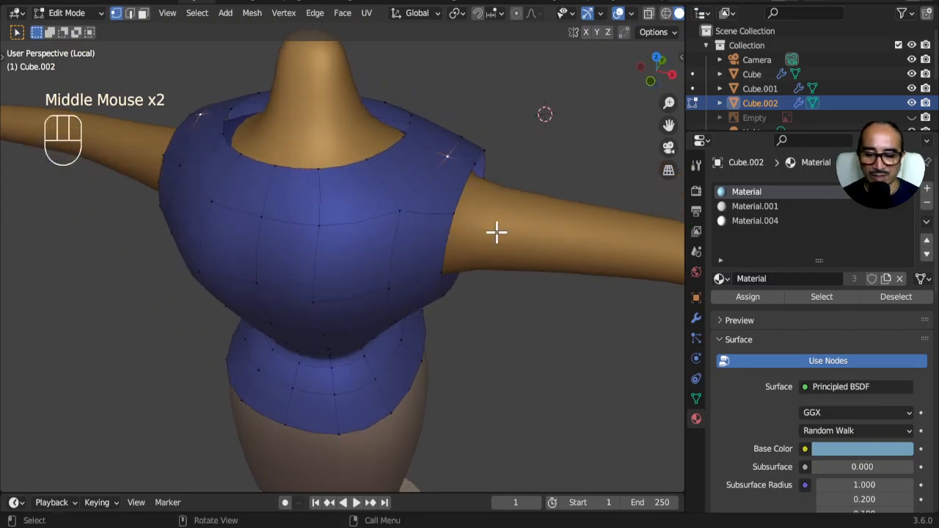
pyautogui.press('g')
pyautogui.press('g')
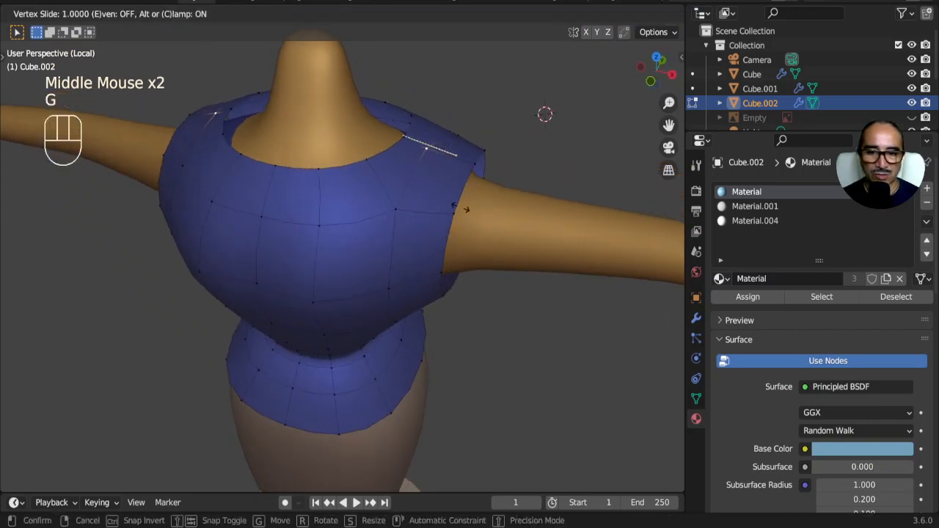
pyautogui.click(460, 208)
# Slide the upper-chest vertices near the front armholes up toward the neckline by a factor of about 0.53
pyautogui.click(390, 215)
pyautogui.press('g')
pyautogui.press('g')
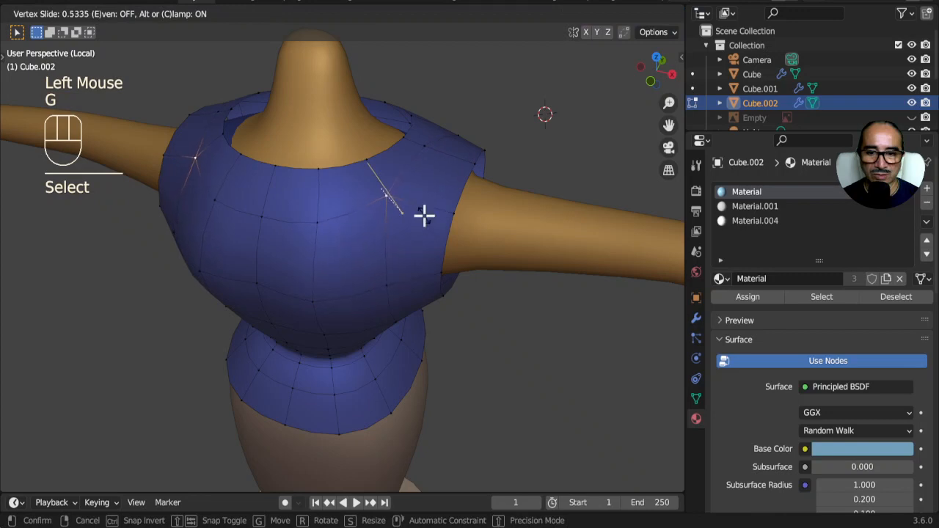
pyautogui.click(424, 214)
# Slide the front and shoulder vertices of the armhole edges inward to widen the arm openings
pyautogui.press('g')
pyautogui.press('g')
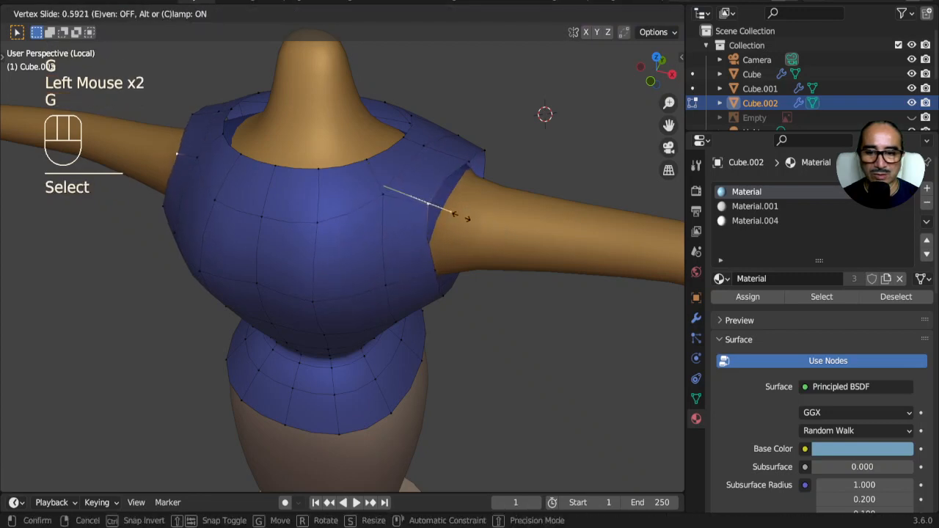
pyautogui.click(455, 159)
pyautogui.press('g')
pyautogui.press('g')
pyautogui.click(457, 151)
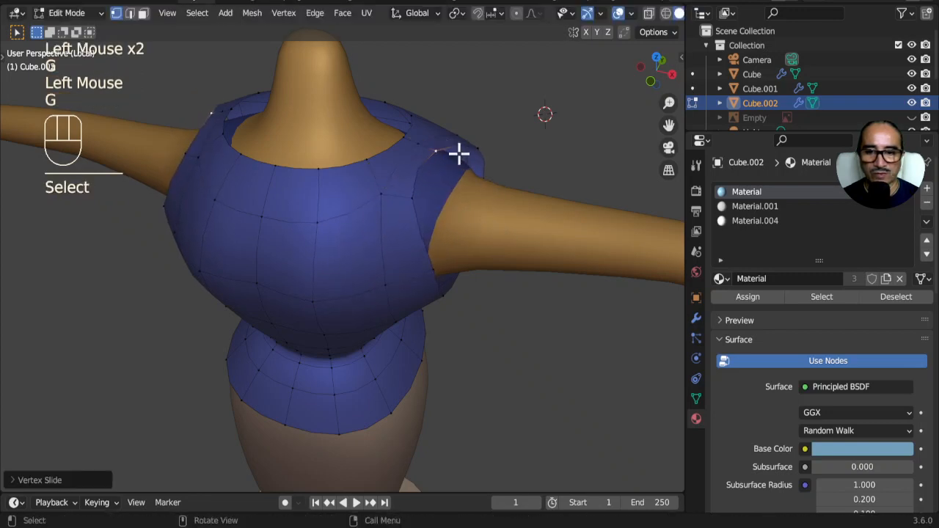
pyautogui.press('g')
pyautogui.press('g')
pyautogui.click(496, 170)
# Slide the upper-back vertices beside the armholes along their edges to even out the spacing
pyautogui.moveTo(478, 125); pyautogui.dragTo(227, 146, button='middle')
pyautogui.press('g')
pyautogui.press('g')
pyautogui.click(354, 195)
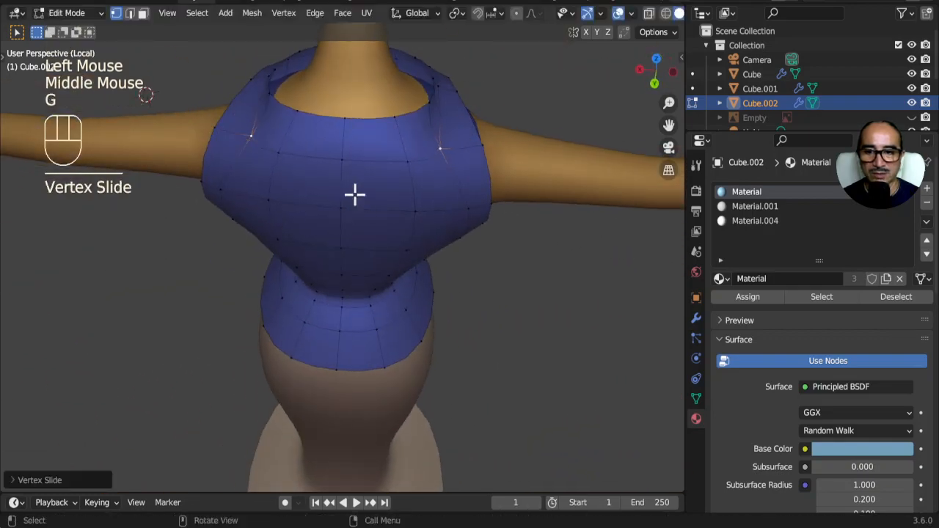
pyautogui.press('g')
pyautogui.press('g')
pyautogui.click(342, 183)
# Slide the mid-back vertices beside the armholes toward the middle of the back by a factor of about 0.73
pyautogui.moveTo(301, 214); pyautogui.dragTo(331, 197, button='middle')
pyautogui.click(270, 207)
pyautogui.press('g')
pyautogui.press('g')
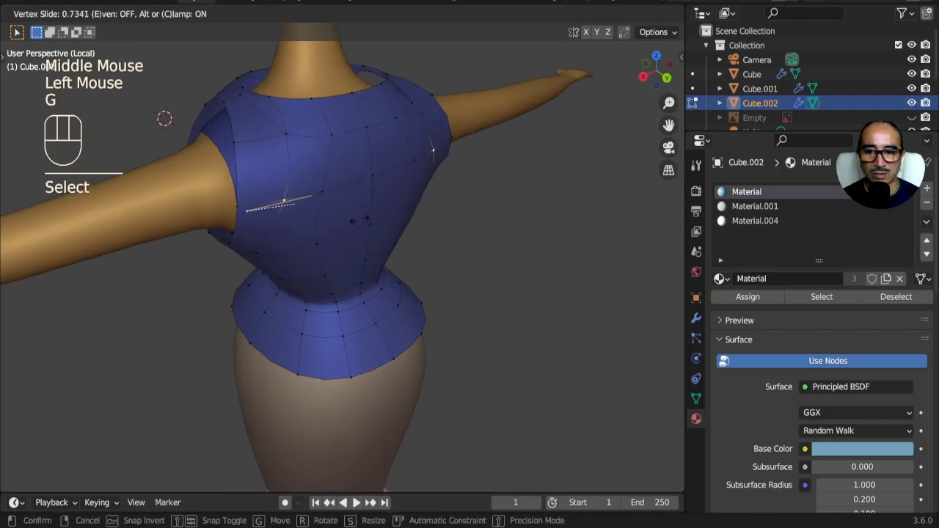
pyautogui.click(367, 219)
pyautogui.moveTo(245, 142); pyautogui.dragTo(314, 195)
pyautogui.press('g')
pyautogui.press('g')
pyautogui.rightClick(313, 195)
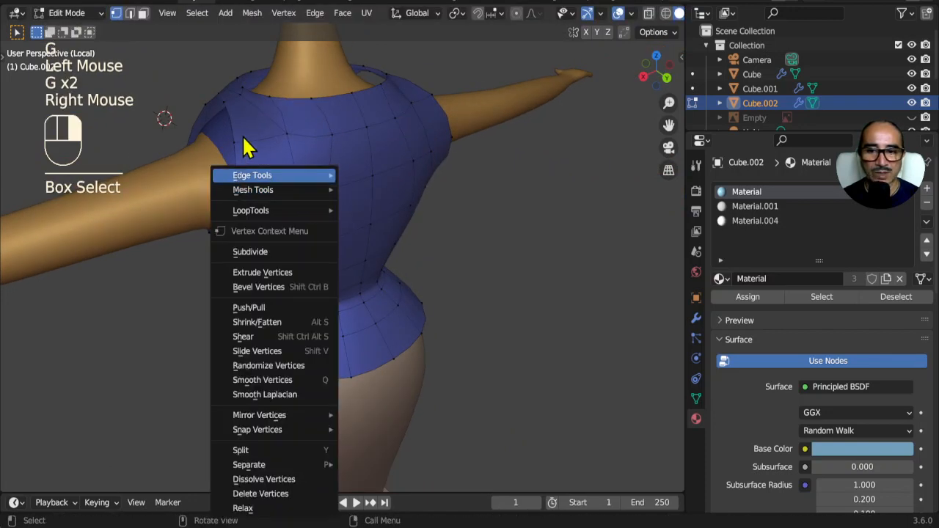
# Slide the upper and lower vertices of the back armhole edges inward toward the middle of the back
pyautogui.click(239, 147)
pyautogui.press('g')
pyautogui.press('g')
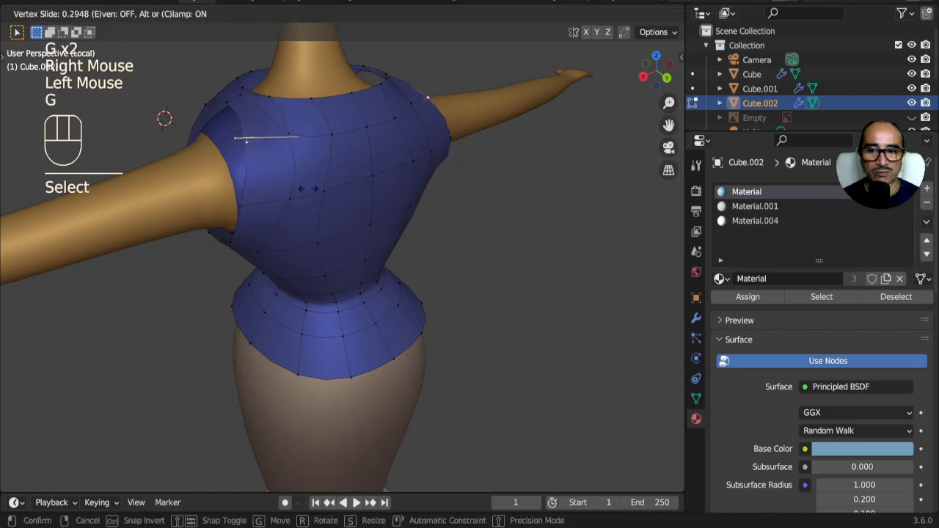
pyautogui.click(276, 195)
pyautogui.click(276, 224)
pyautogui.press('g')
pyautogui.press('g')
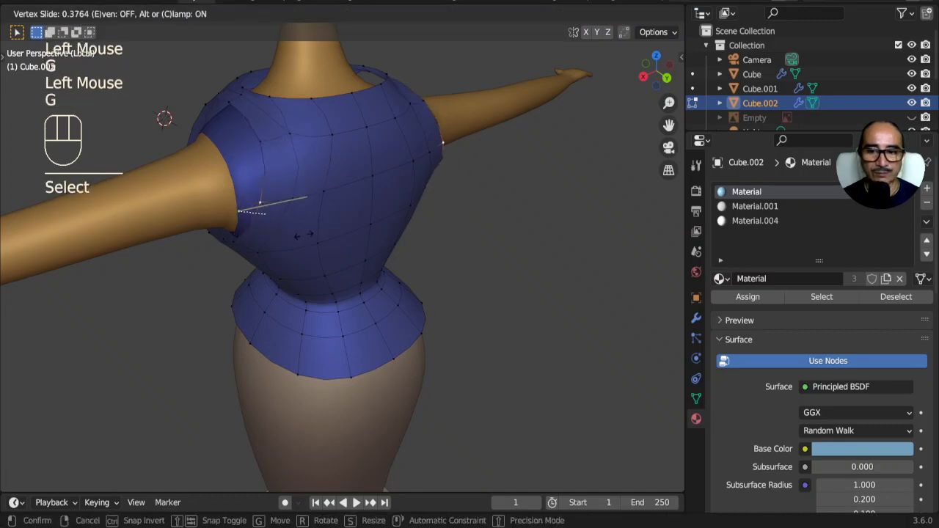
pyautogui.click(301, 234)
# Select the top's neckline edge loop and scale it down toward the neck
pyautogui.moveTo(310, 235); pyautogui.dragTo(470, 188, button='middle')
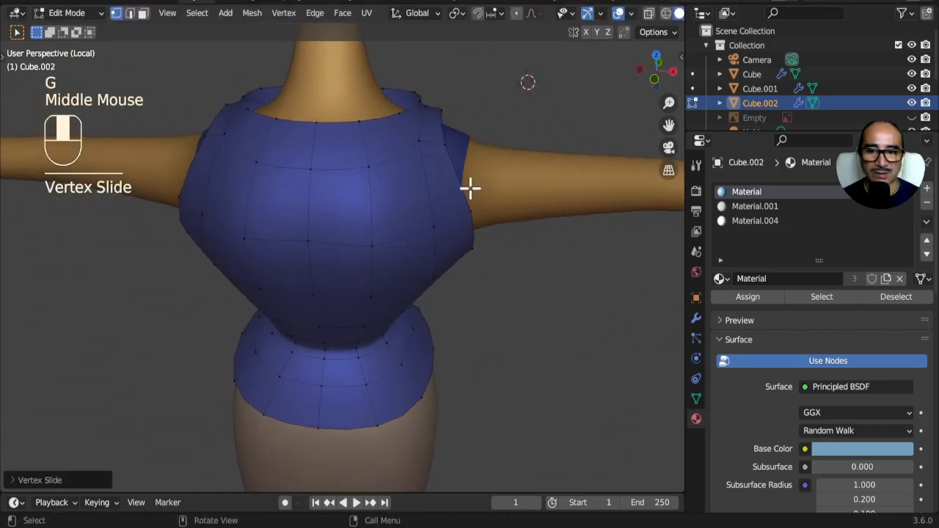
pyautogui.click(407, 108)
pyautogui.keyDown('alt'); pyautogui.click(432, 127); pyautogui.keyUp('alt')
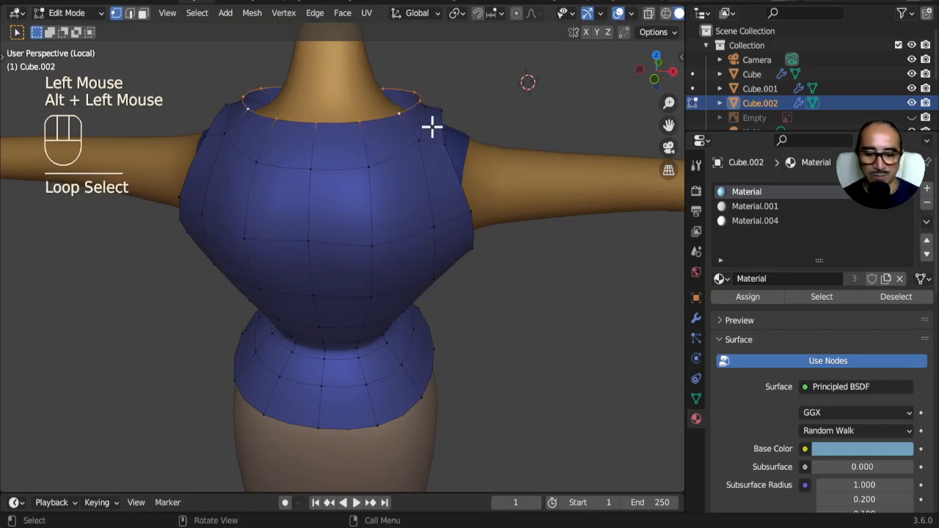
pyautogui.press('KP_1')
pyautogui.keyDown('shift'); pyautogui.moveTo(457, 110); pyautogui.dragTo(455, 247, button='middle'); pyautogui.keyUp('shift')
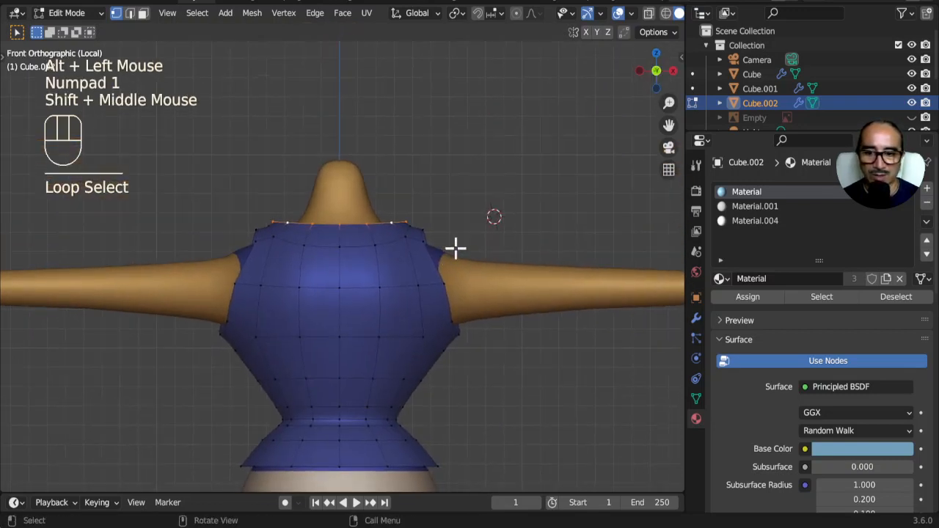
pyautogui.scroll(2, 544, 258)
pyautogui.press('s')
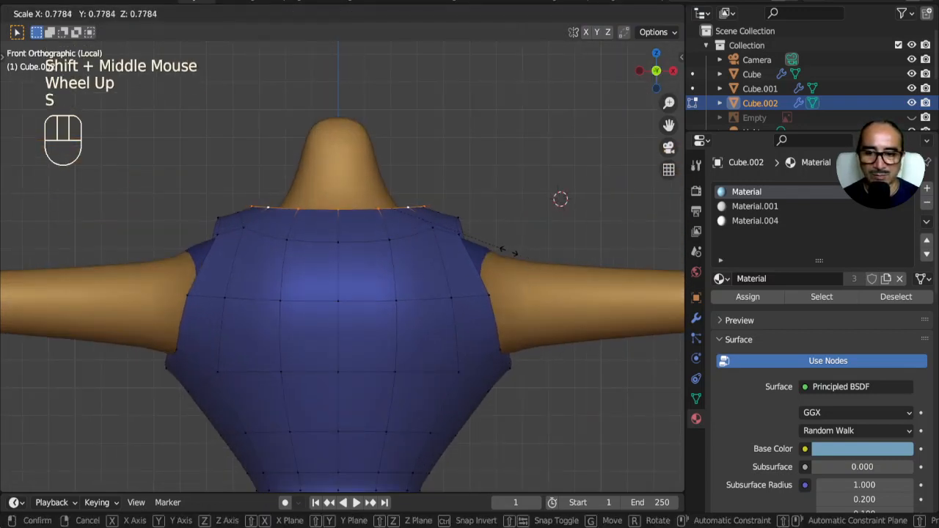
pyautogui.click(493, 249)
# Move the neckline loop about 0.057 m inward along X so it closes around the neck
pyautogui.moveTo(493, 249); pyautogui.dragTo(479, 298, button='middle')
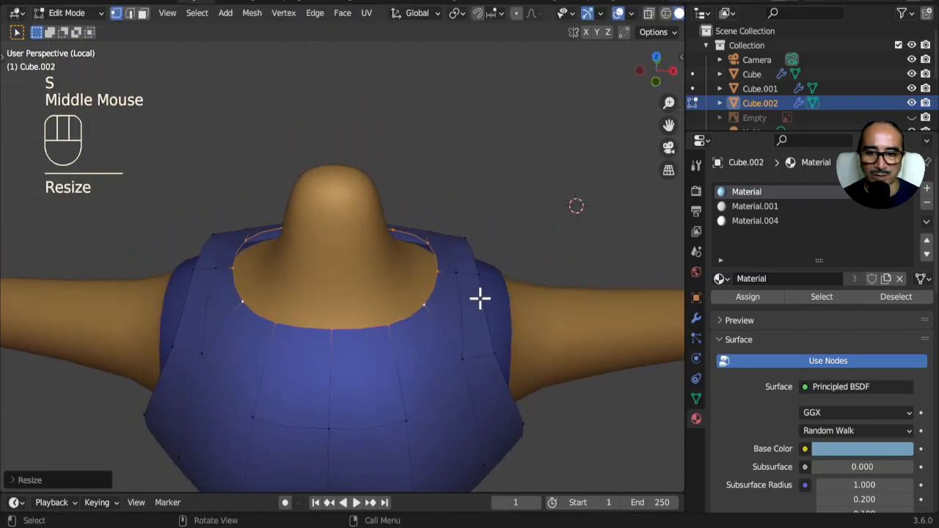
pyautogui.press('g')
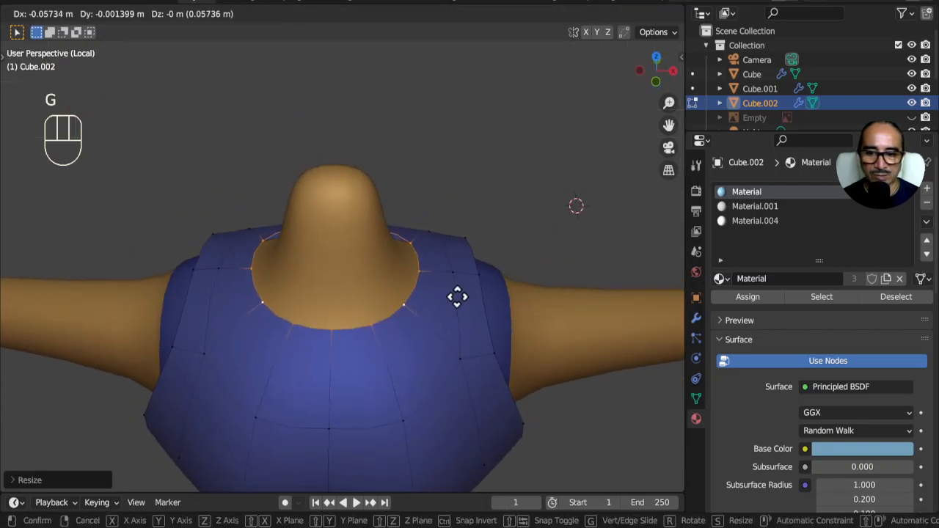
pyautogui.click(457, 297)
pyautogui.scroll(-2, 458, 311)
pyautogui.moveTo(458, 311); pyautogui.dragTo(451, 287, button='middle')
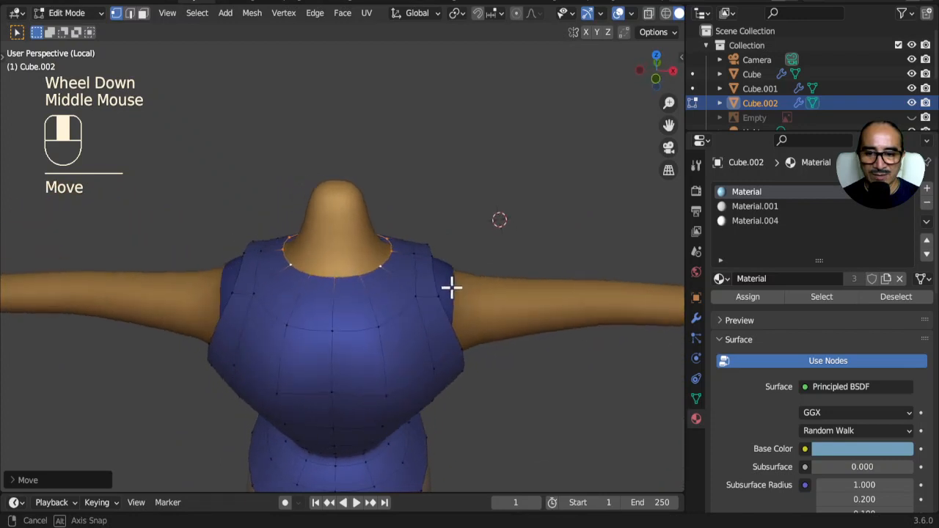
# Delete the vertices of the selected neckline loop to open a wider collar
pyautogui.scroll(1, 362, 298)
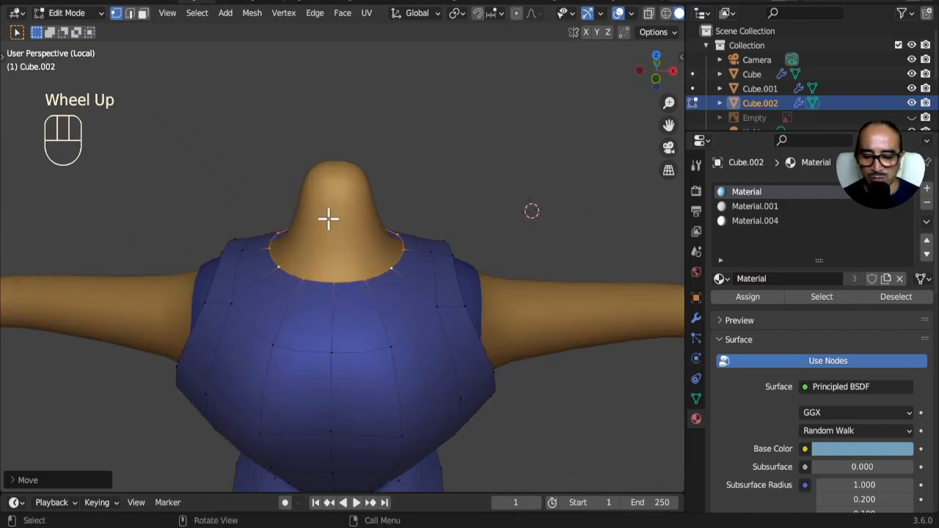
pyautogui.press('x')
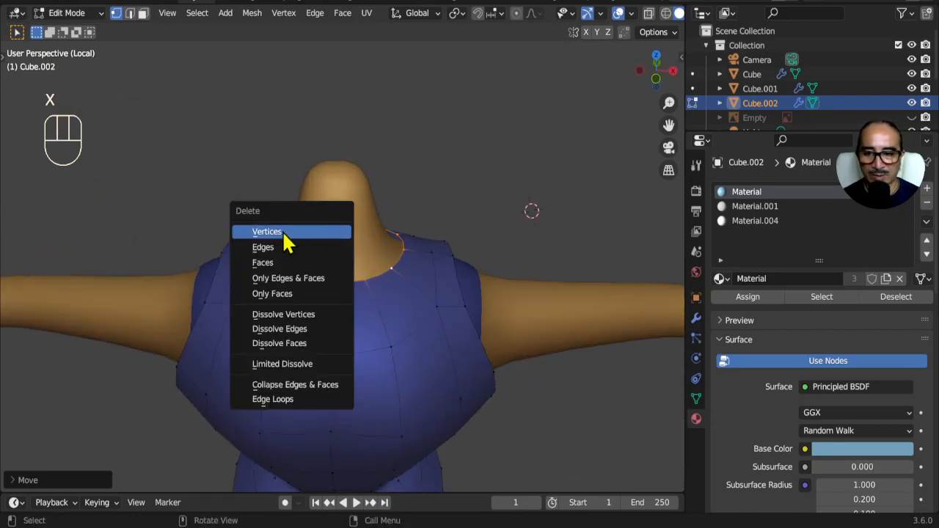
pyautogui.click(284, 233)
# Move the shoulder-side vertices of the new neckline about 0.1 m inward along X and raise them slightly along Z
pyautogui.moveTo(308, 255); pyautogui.dragTo(411, 293, button='middle')
pyautogui.click(417, 252)
pyautogui.keyDown('shift'); pyautogui.click(442, 264); pyautogui.keyUp('shift')
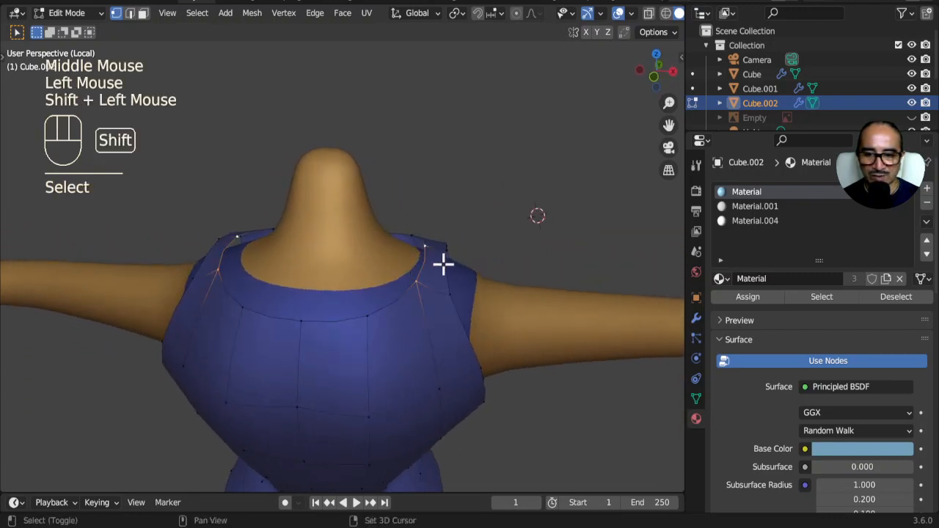
pyautogui.moveTo(453, 234); pyautogui.dragTo(466, 251, button='middle')
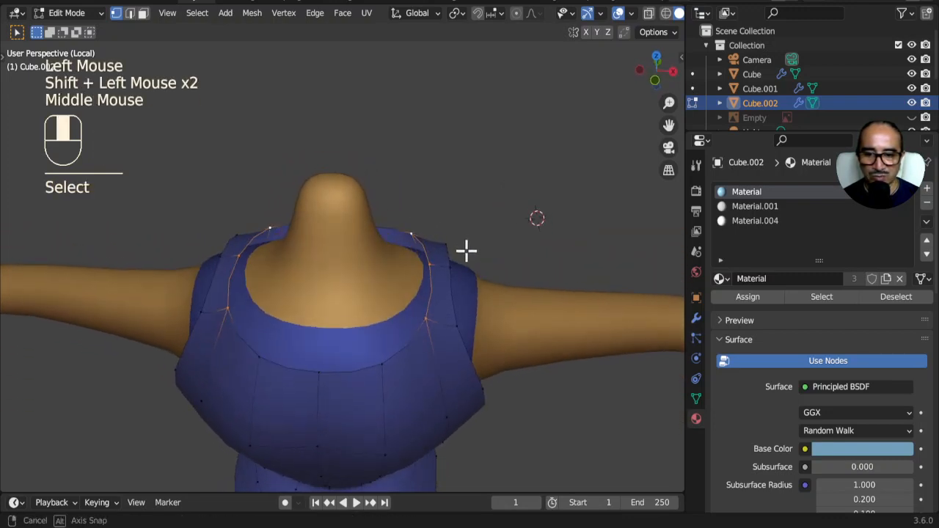
pyautogui.press('g')
pyautogui.press('x')
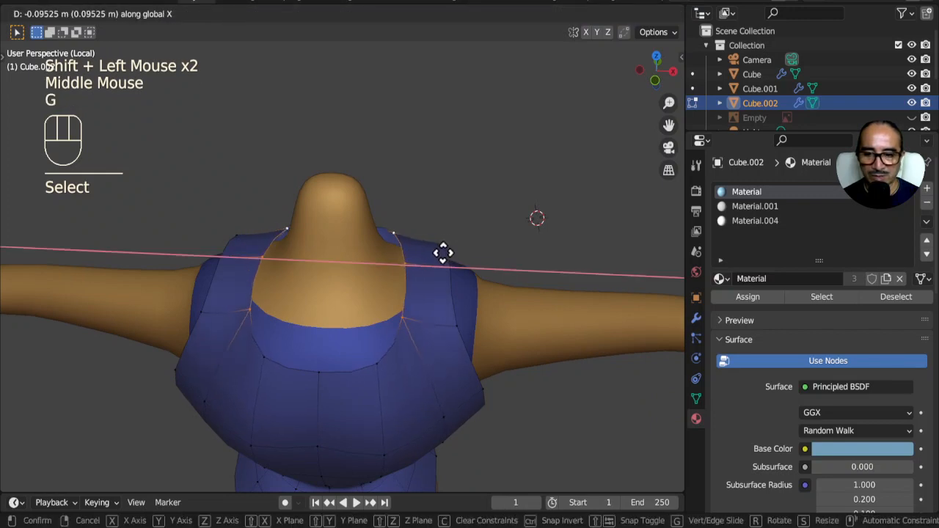
pyautogui.click(437, 252)
pyautogui.moveTo(435, 253); pyautogui.dragTo(460, 270, button='middle')
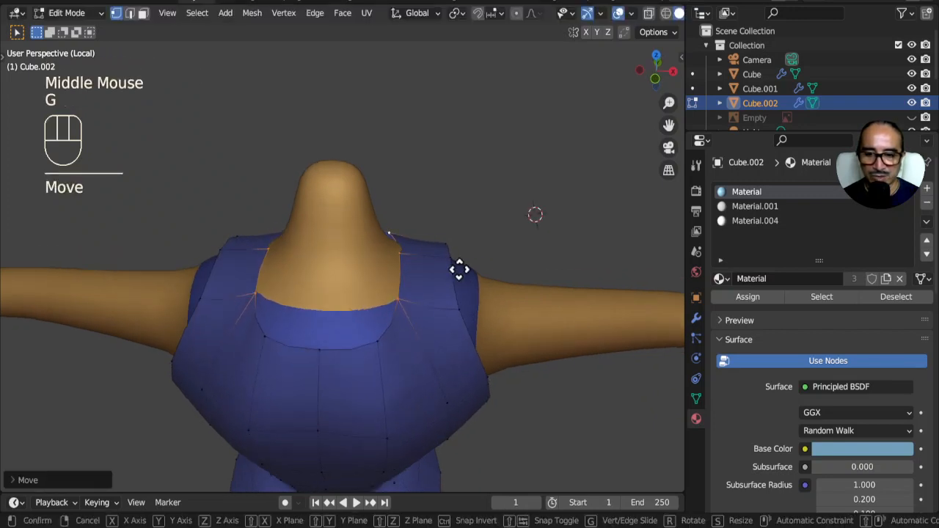
pyautogui.press('z')
pyautogui.click(457, 256)
# Add a horizontal loop cut across the upper chest between the neckline and the bust
pyautogui.moveTo(390, 332); pyautogui.dragTo(315, 333, button='middle')
pyautogui.click(413, 300)
pyautogui.hotkey('ctrl', 'r')
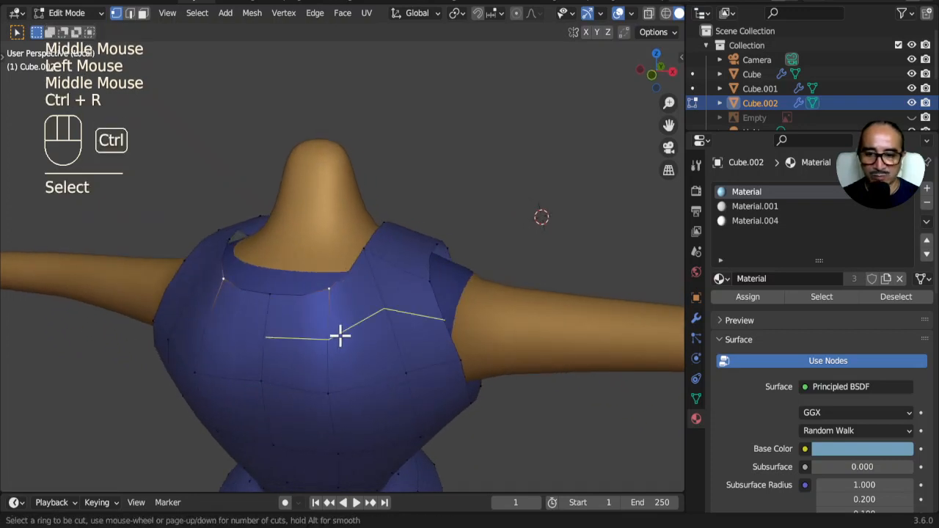
pyautogui.click(340, 335)
pyautogui.click(342, 332)
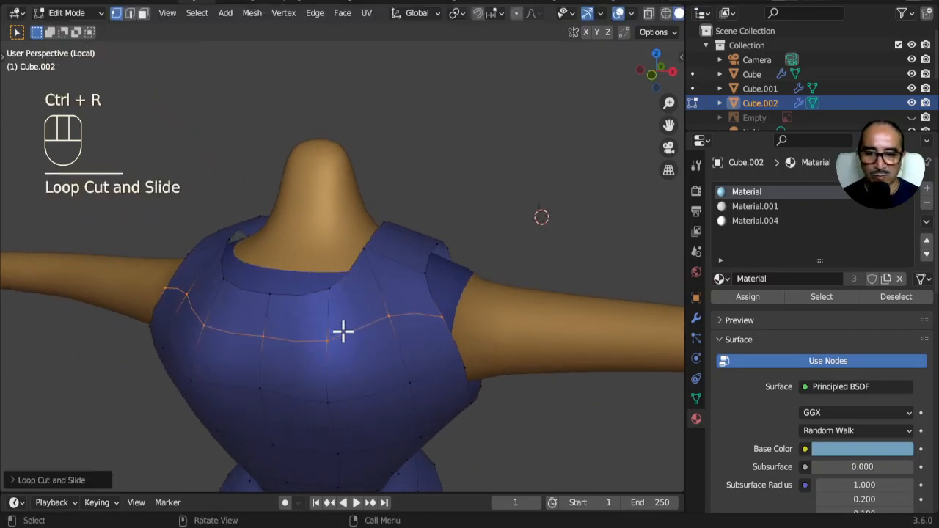
# Edge-slide the front edges of the neckline down toward the upper-chest loop by a factor of about 0.95
pyautogui.click(334, 293)
pyautogui.moveTo(383, 300); pyautogui.dragTo(325, 306, button='middle')
pyautogui.keyDown('shift'); pyautogui.click(390, 276); pyautogui.keyUp('shift')
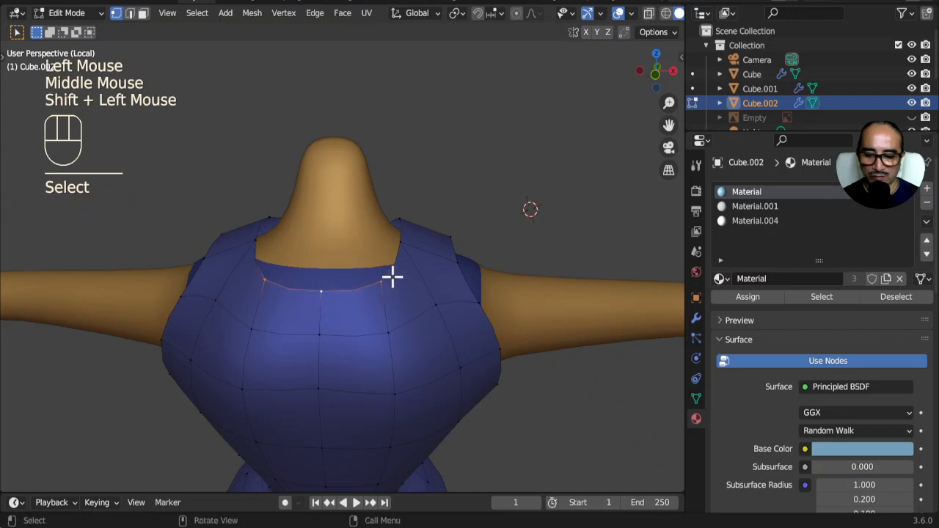
pyautogui.press('g')
pyautogui.press('g')
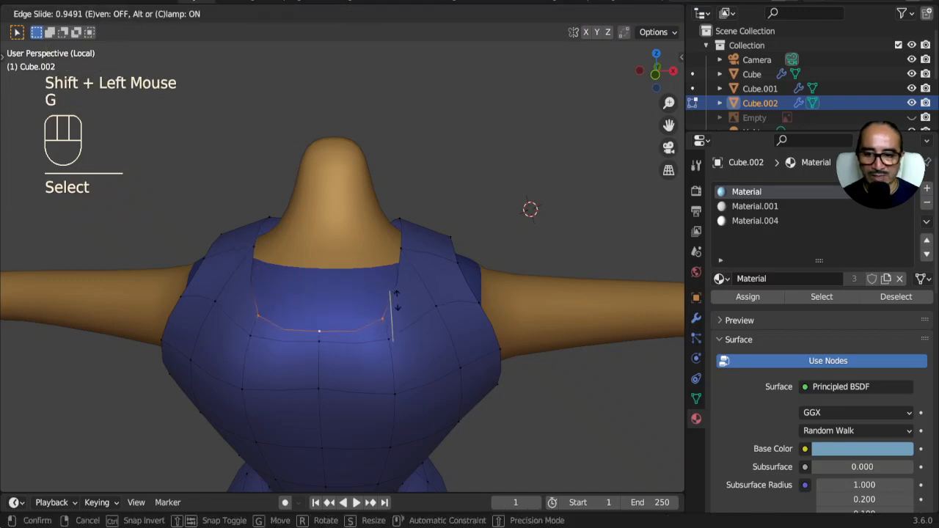
pyautogui.click(387, 311)
# Vertex-slide the front corner vertices of the neckline along their edges to refine the opening's curve
pyautogui.click(415, 323)
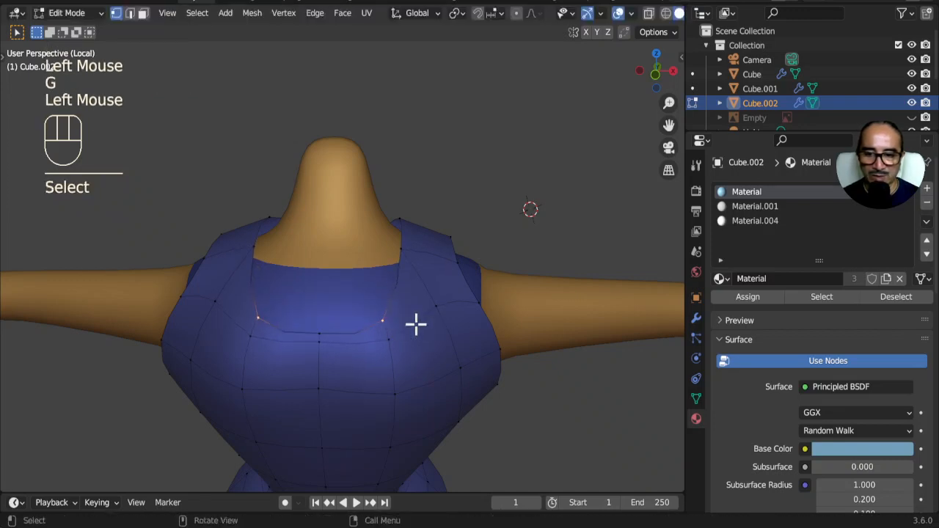
pyautogui.press('g')
pyautogui.press('g')
pyautogui.click(421, 341)
pyautogui.moveTo(417, 323); pyautogui.dragTo(379, 318, button='middle')
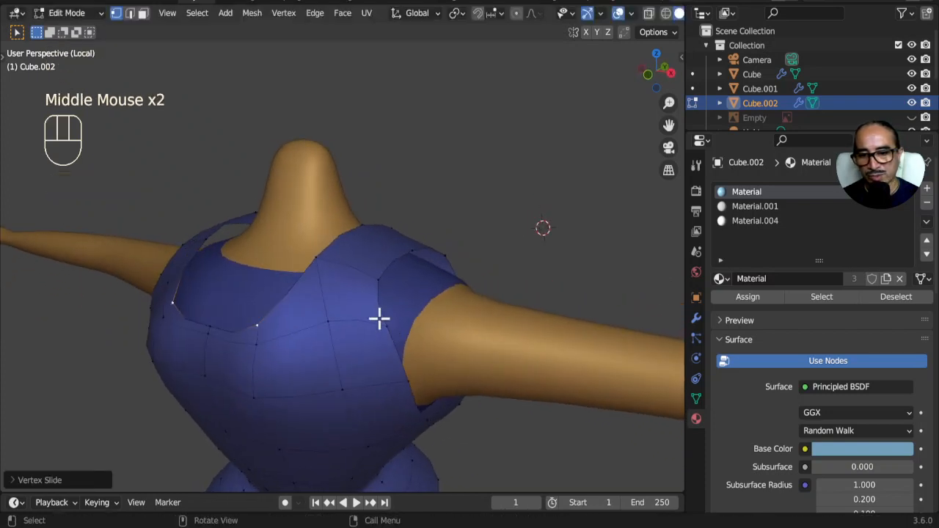
# Add a loop cut across the shoulder straps and slide the strap's front edge down toward the chest
pyautogui.hotkey('ctrl', 'r')
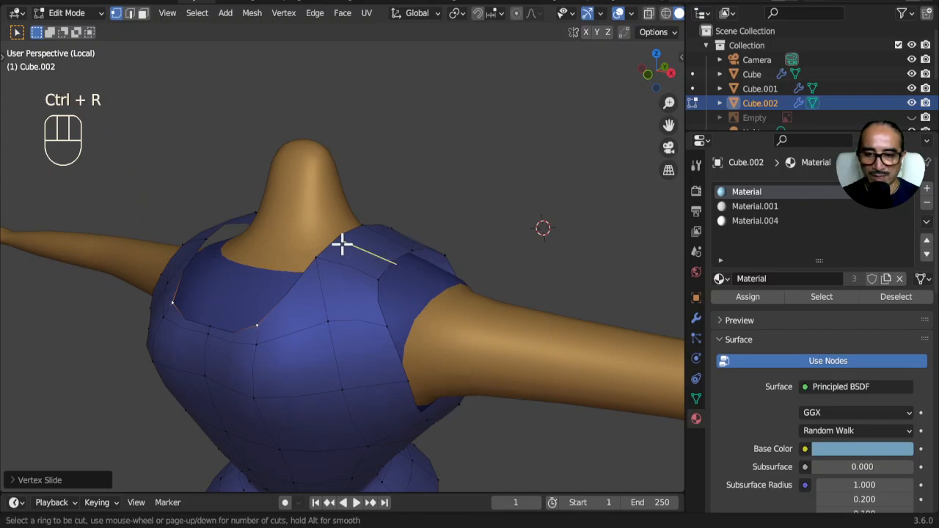
pyautogui.moveTo(342, 245); pyautogui.dragTo(312, 260)
pyautogui.keyDown('shift'); pyautogui.click(372, 284); pyautogui.keyUp('shift')
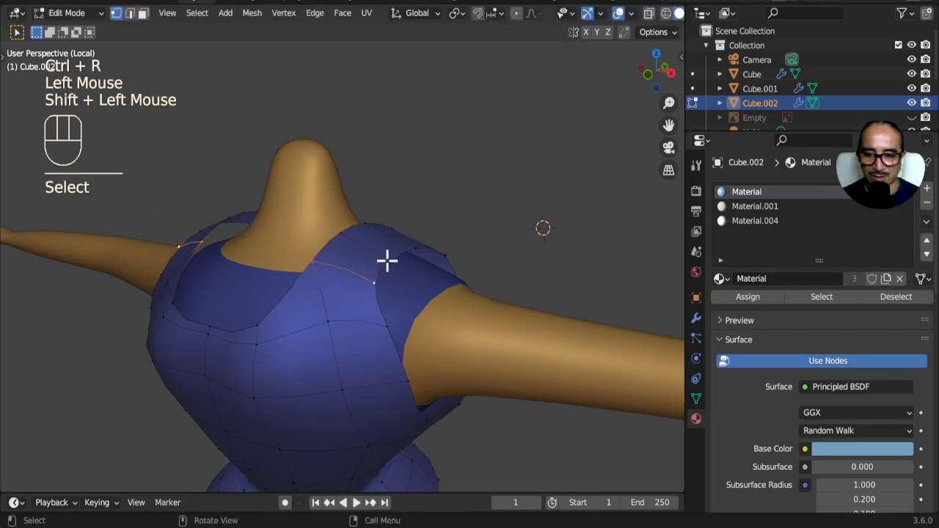
pyautogui.press('g')
pyautogui.press('g')
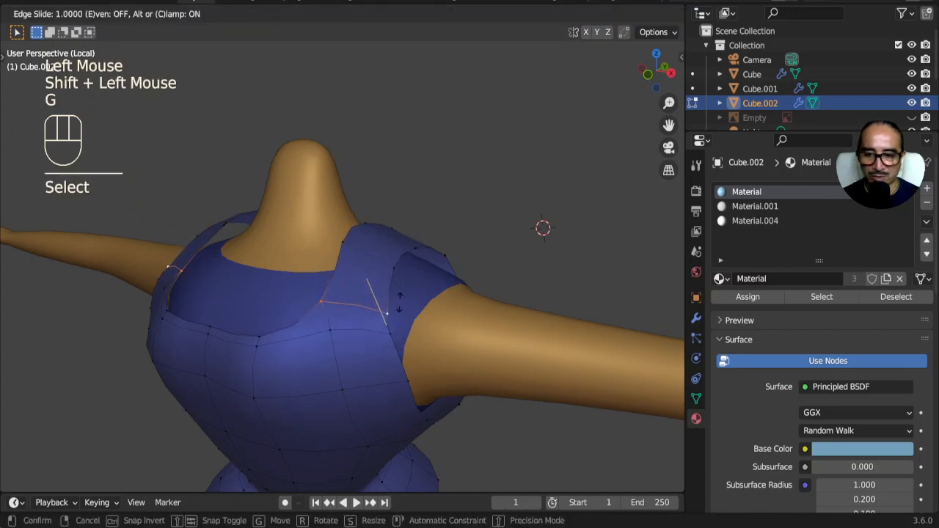
pyautogui.click(398, 300)
# Move the front strap edge slightly forward along Y and up along Z in the right side view
pyautogui.press('KP_2')
pyautogui.scroll(3, 399, 303)
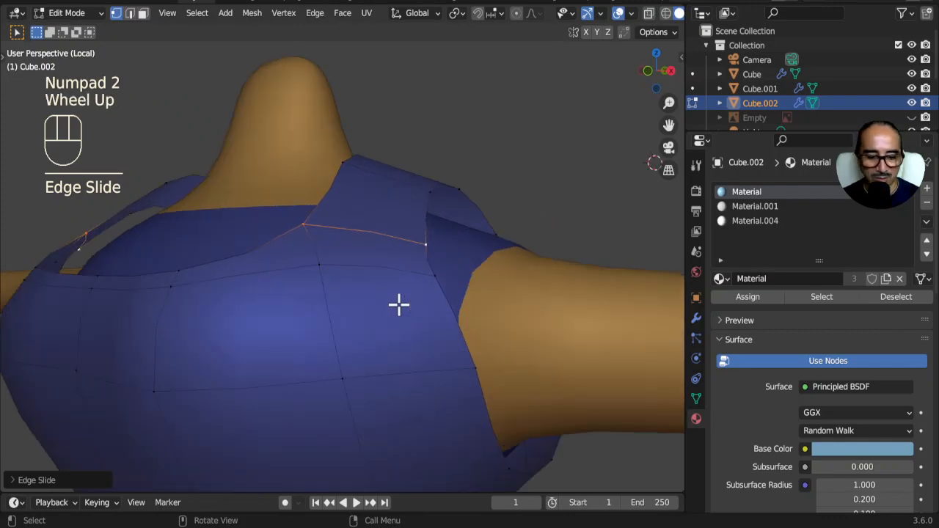
pyautogui.press('KP_3')
pyautogui.keyDown('shift'); pyautogui.moveTo(258, 265); pyautogui.dragTo(440, 306, button='middle'); pyautogui.keyUp('shift')
pyautogui.scroll(1, 440, 306)
pyautogui.press('g')
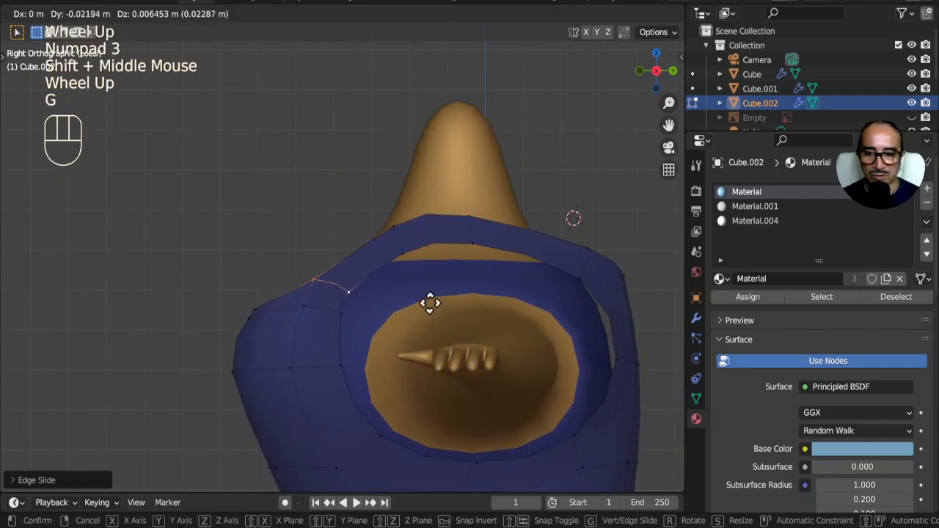
pyautogui.click(313, 313)
# Move the front armhole vertex and the neighbouring upper-chest vertex in side view to smooth the chest profile
pyautogui.press('g')
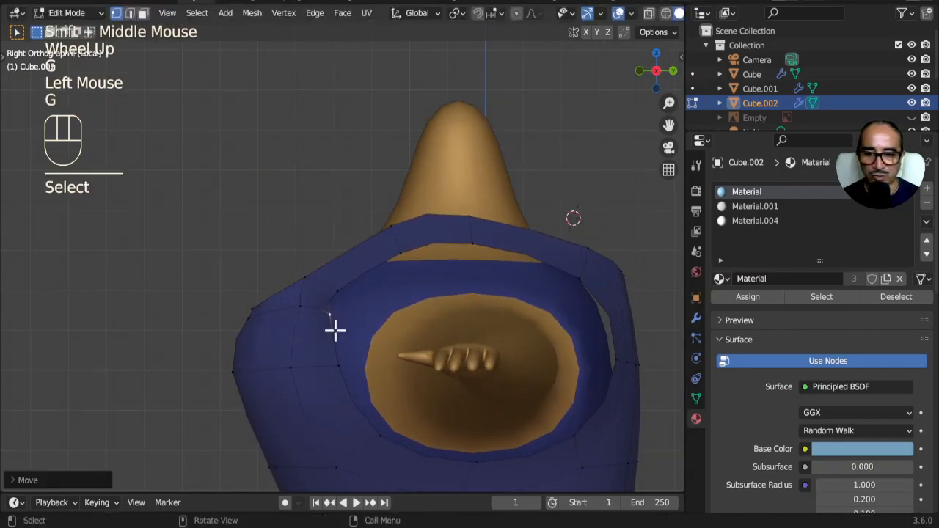
pyautogui.click(327, 333)
pyautogui.press('g')
pyautogui.click(305, 333)
pyautogui.moveTo(306, 333); pyautogui.dragTo(425, 351, button='middle')
pyautogui.scroll(1, 406, 342)
pyautogui.scroll(-1, 430, 367)
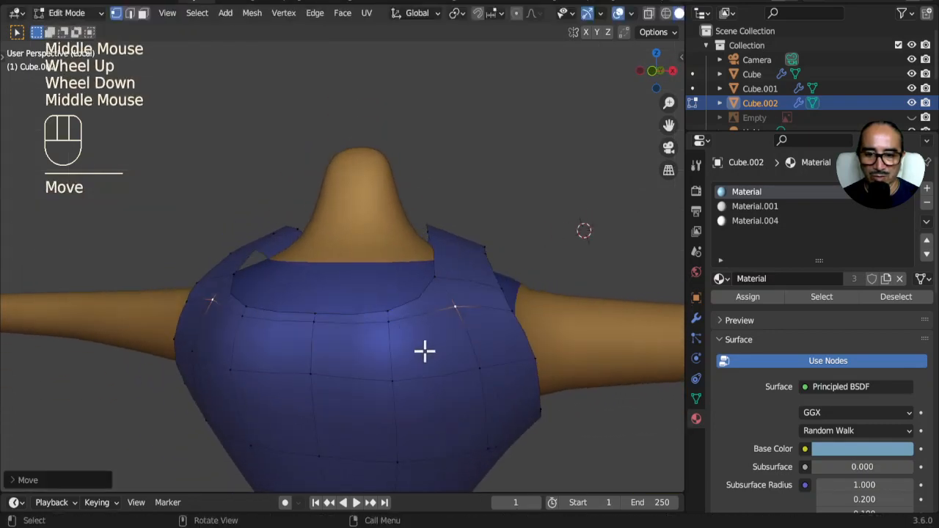
# Vertex-slide the outer bust vertices and the upper-chest vertices above them inward toward the centre
pyautogui.moveTo(474, 367); pyautogui.dragTo(489, 381)
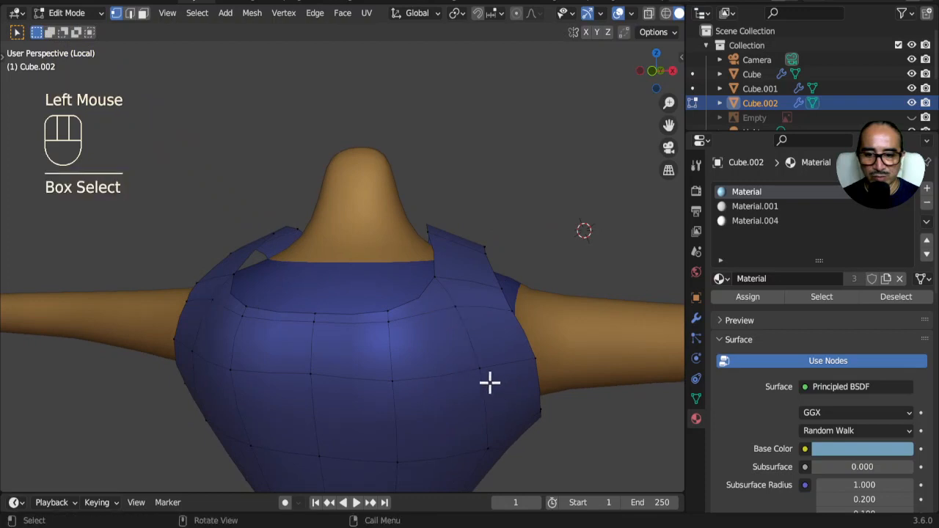
pyautogui.press('g')
pyautogui.press('g')
pyautogui.click(457, 313)
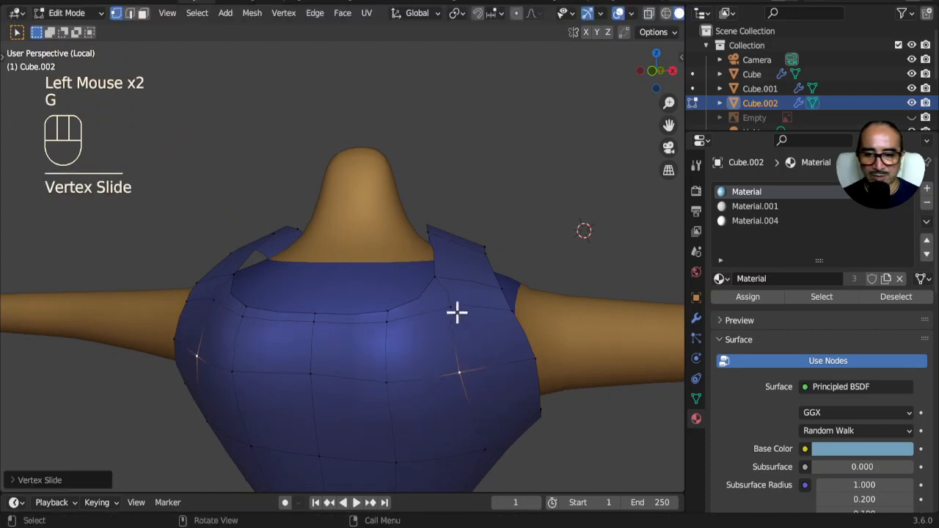
pyautogui.press('g')
pyautogui.press('g')
pyautogui.click(428, 346)
# Slide the vertices just below the neckline's front corners and move them slightly inward and up
pyautogui.click(404, 347)
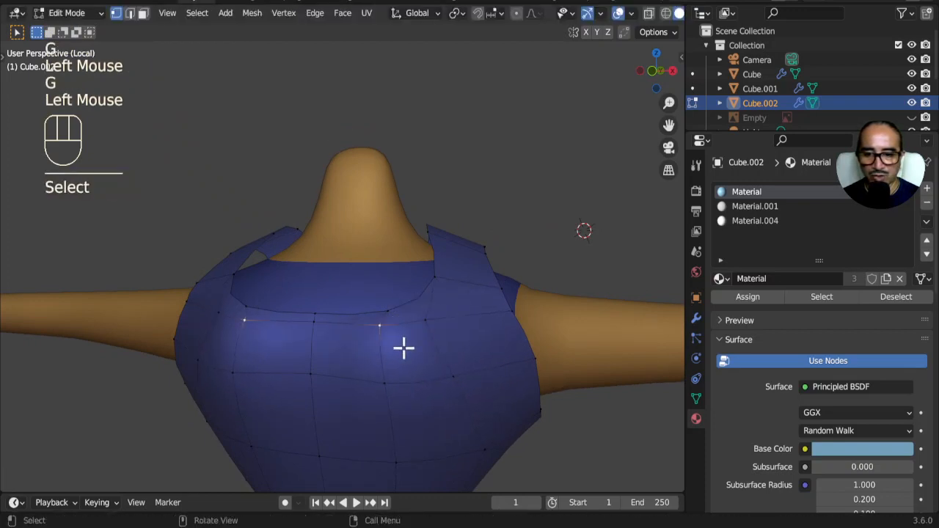
pyautogui.press('g')
pyautogui.press('g')
pyautogui.click(432, 348)
pyautogui.press('g')
pyautogui.click(442, 280)
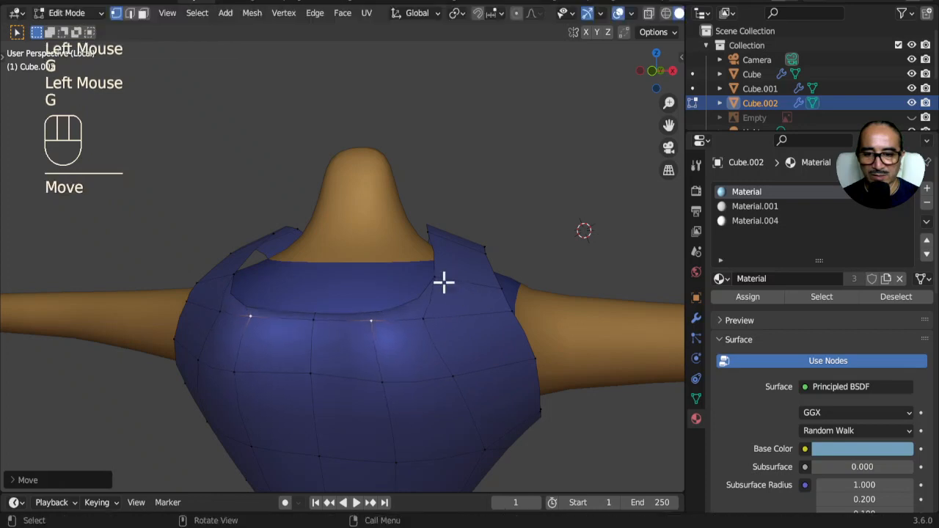
# Slide the strap-base neckline vertices inward and down, and slide the vertices below the neckline corners downward
pyautogui.click(442, 280)
pyautogui.press('g')
pyautogui.press('g')
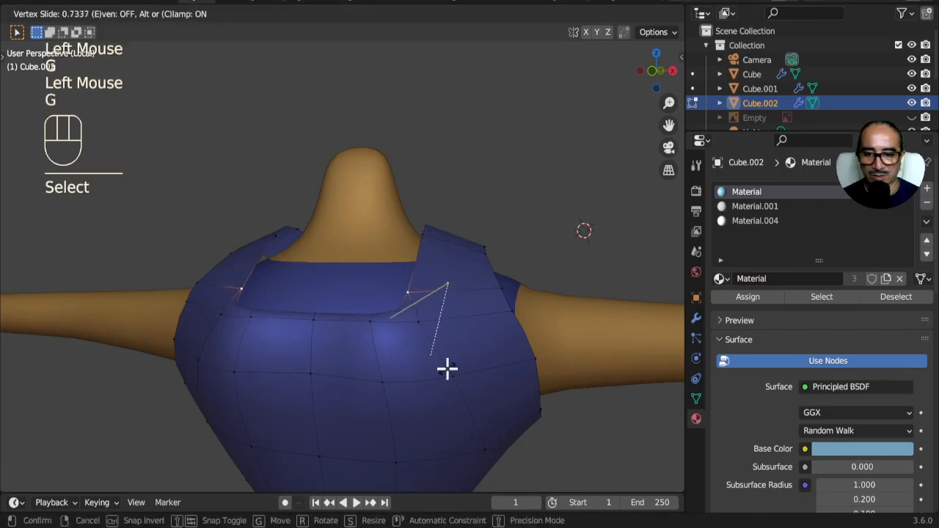
pyautogui.click(447, 369)
pyautogui.click(371, 327)
pyautogui.press('g')
pyautogui.press('g')
pyautogui.click(427, 360)
pyautogui.moveTo(383, 355); pyautogui.dragTo(430, 338, button='middle')
pyautogui.press('Tab')
pyautogui.press('Tab')
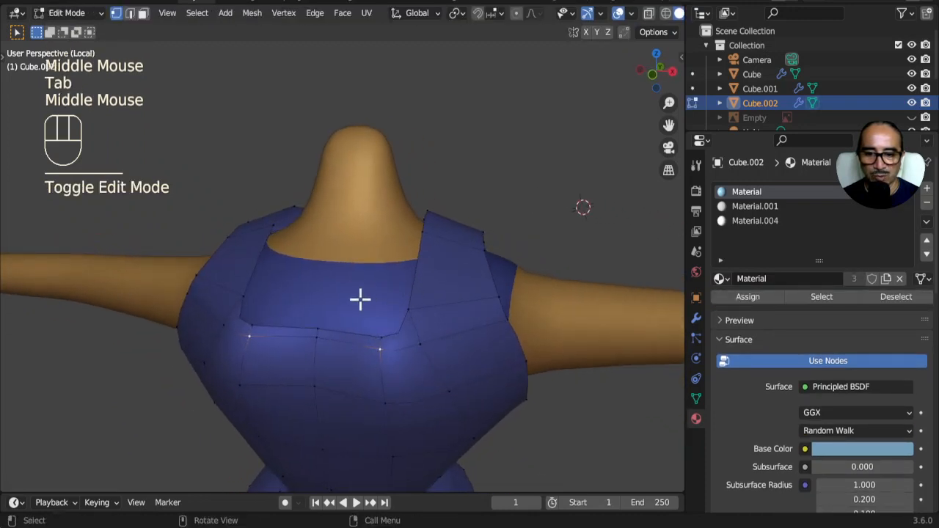
# Scale the neckline corner vertices to about 0.74 and move them slightly forward and up in side view
pyautogui.moveTo(359, 298); pyautogui.dragTo(425, 367)
pyautogui.press('s')
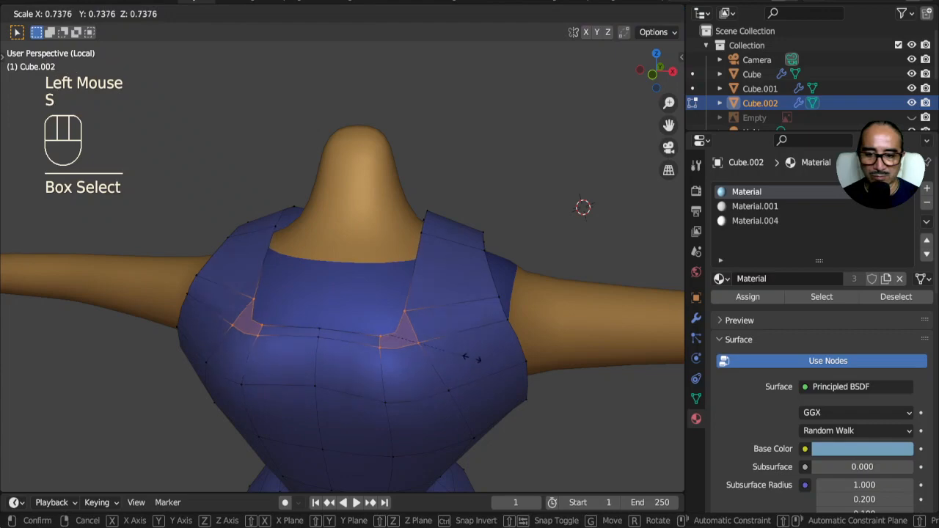
pyautogui.click(458, 355)
pyautogui.moveTo(458, 355); pyautogui.dragTo(396, 331, button='middle')
pyautogui.press('KP_2')
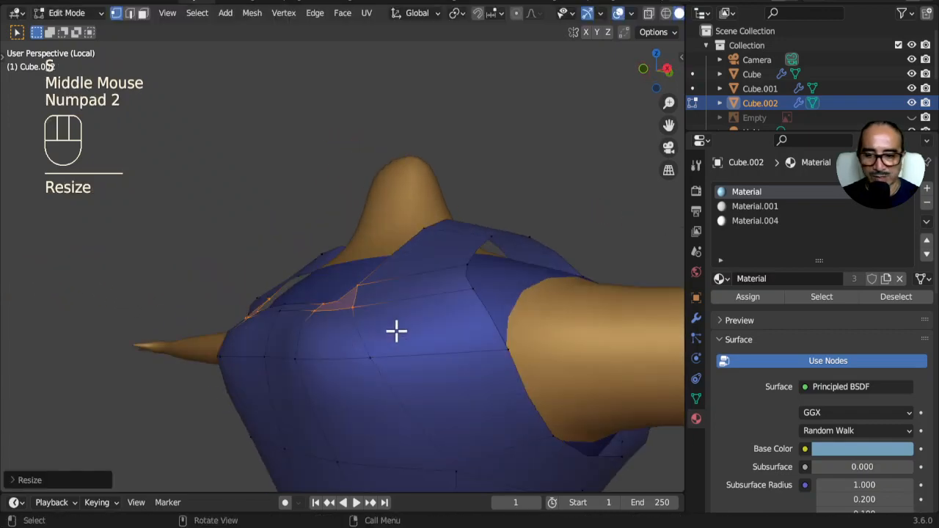
pyautogui.press('KP_3')
pyautogui.press('g')
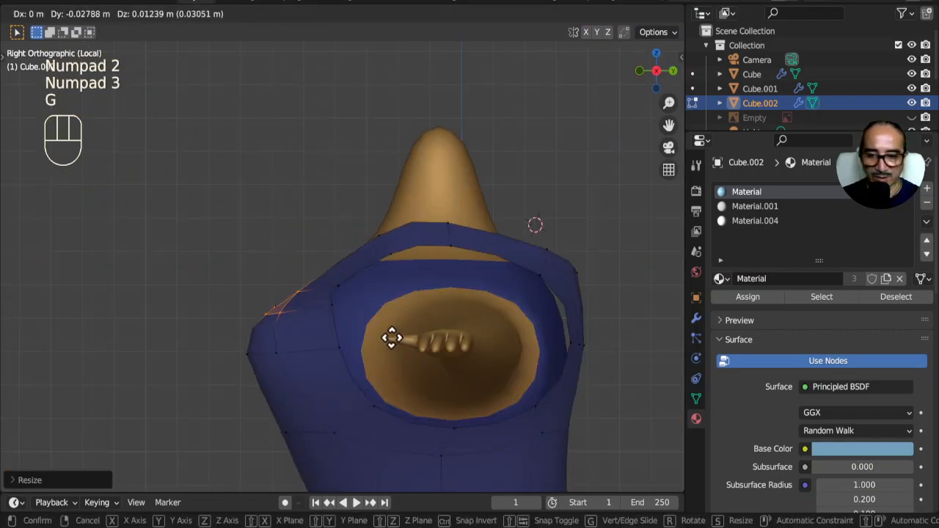
pyautogui.click(392, 335)
# Lower the centre vertices of the front neckline along Z and adjust the centre chest vertex below along Z
pyautogui.moveTo(247, 362); pyautogui.dragTo(346, 342, button='middle')
pyautogui.click(343, 336)
pyautogui.keyDown('shift'); pyautogui.click(355, 331); pyautogui.keyUp('shift')
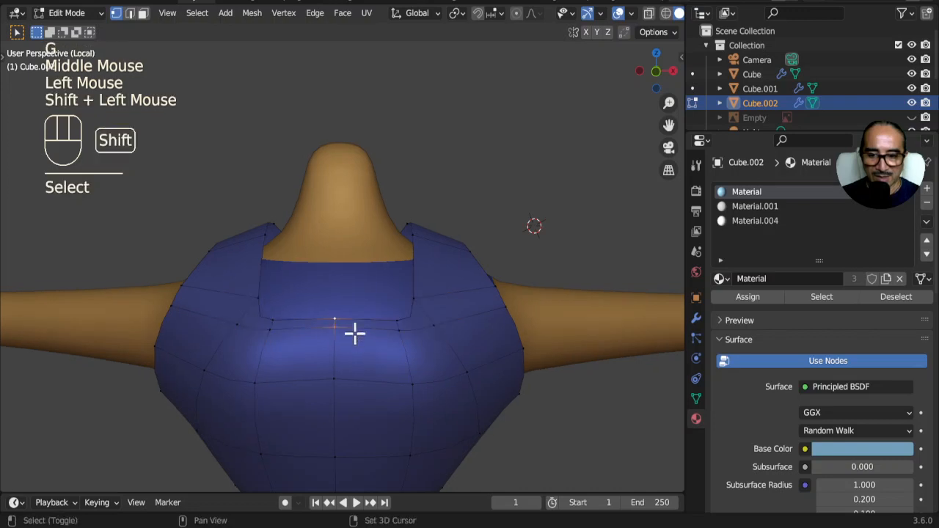
pyautogui.press('g')
pyautogui.press('z')
pyautogui.click(341, 399)
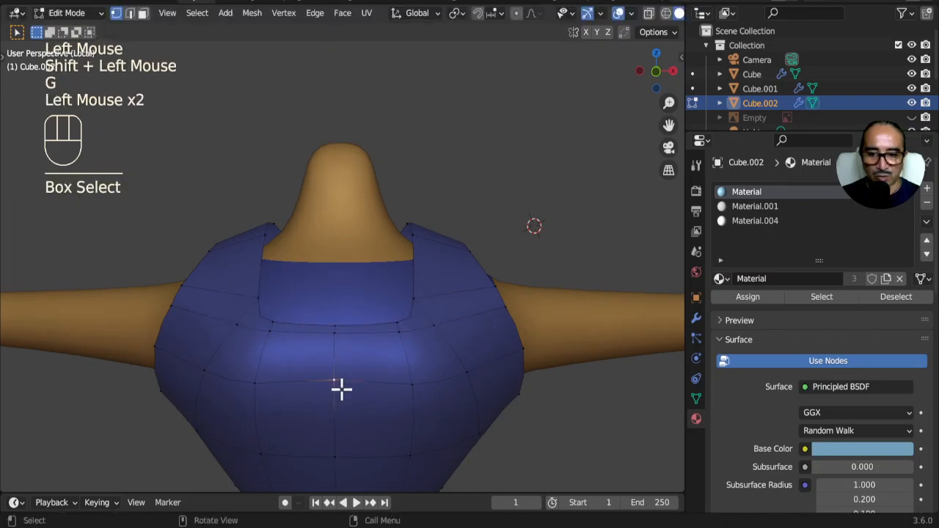
pyautogui.press('g')
pyautogui.press('z')
pyautogui.click(329, 350)
pyautogui.scroll(-1, 519, 375)
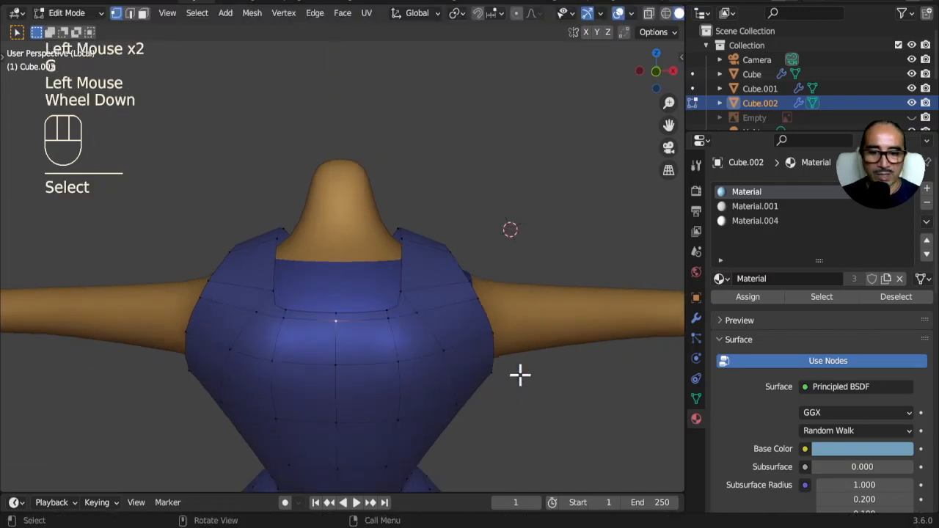
# Vertex-slide the two lower front armhole vertices inward along their edges so the armhole opens wider
pyautogui.click(498, 339)
pyautogui.press('g')
pyautogui.press('g')
pyautogui.click(477, 317)
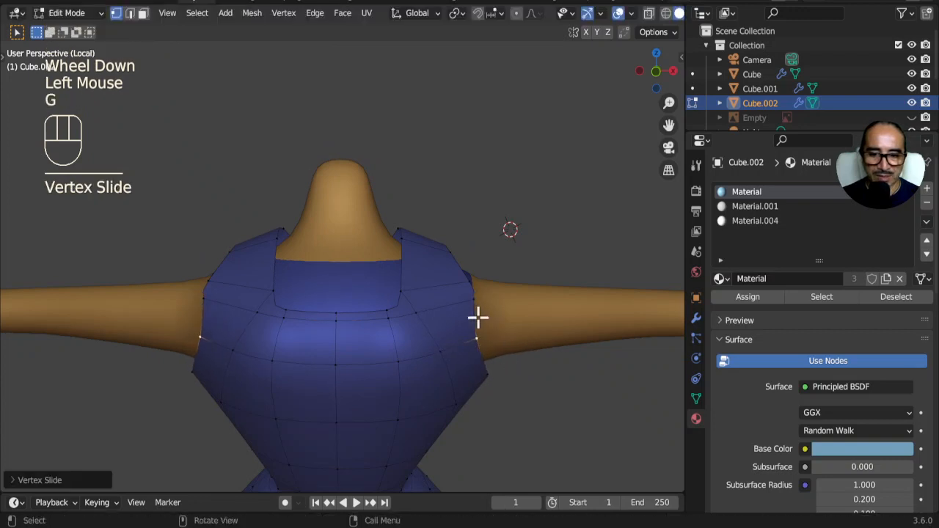
pyautogui.click(507, 310)
pyautogui.press('g')
pyautogui.press('g')
pyautogui.click(490, 345)
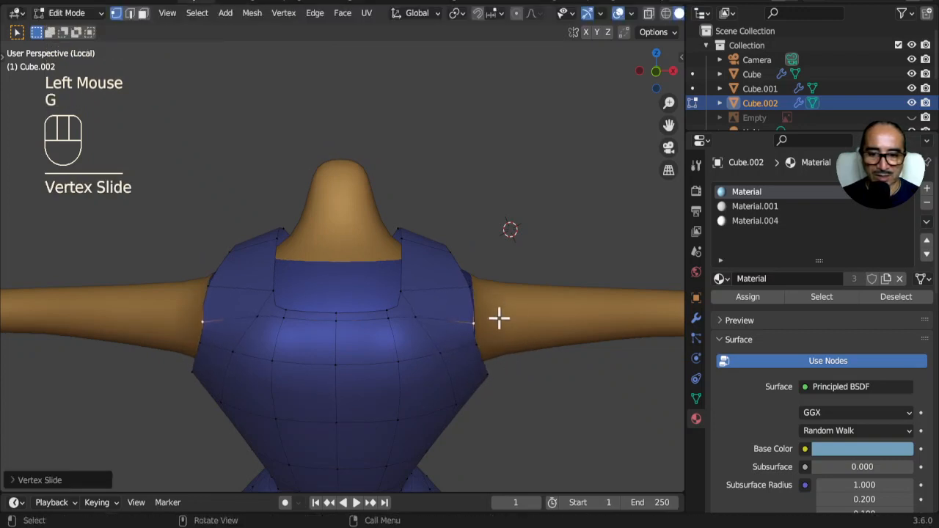
# Move the upper front armhole vertices inward and up to narrow the base of the shoulder straps
pyautogui.press('g')
pyautogui.press('g')
pyautogui.press('g')
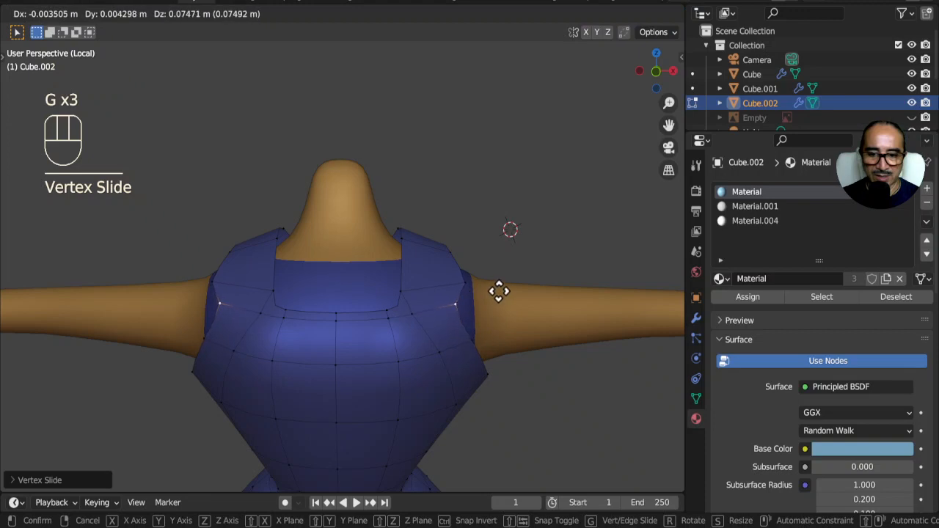
pyautogui.click(478, 285)
pyautogui.press('g')
pyautogui.click(456, 270)
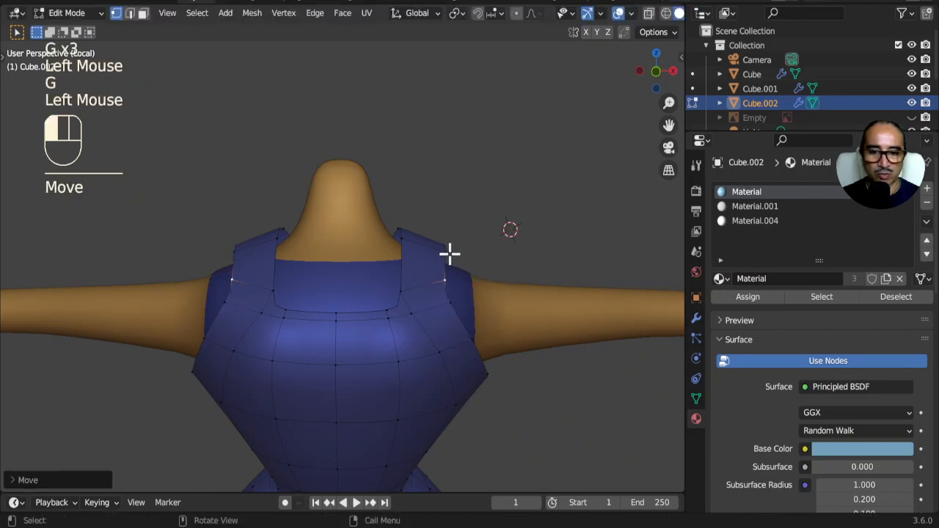
# Reposition the front cross edge of the shoulder straps and the cross edge at the top of the shoulders
pyautogui.click(403, 249)
pyautogui.keyDown('shift'); pyautogui.click(419, 260); pyautogui.keyUp('shift')
pyautogui.press('g')
pyautogui.click(410, 239)
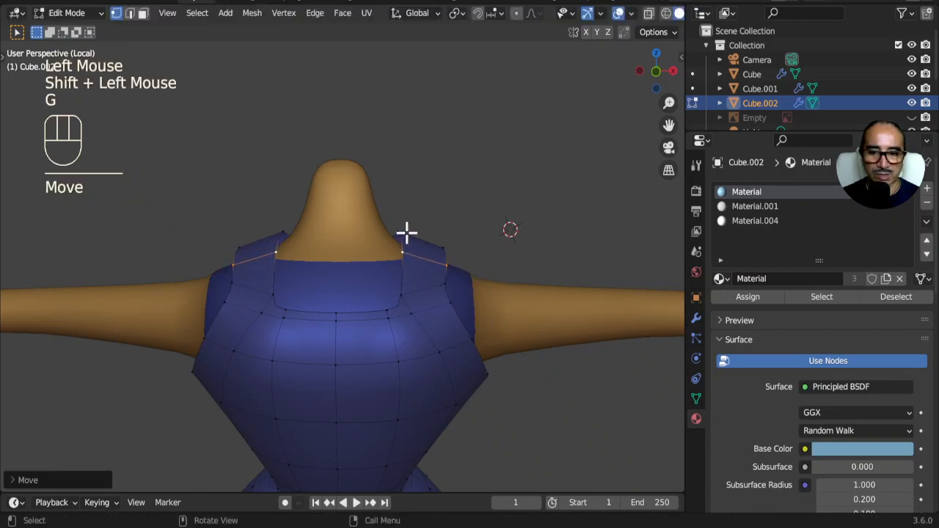
pyautogui.click(407, 233)
pyautogui.keyDown('shift'); pyautogui.click(446, 243); pyautogui.keyUp('shift')
pyautogui.press('g')
pyautogui.click(454, 254)
# Try to move the inner strap vertices beside the neck and undo the move
pyautogui.click(411, 256)
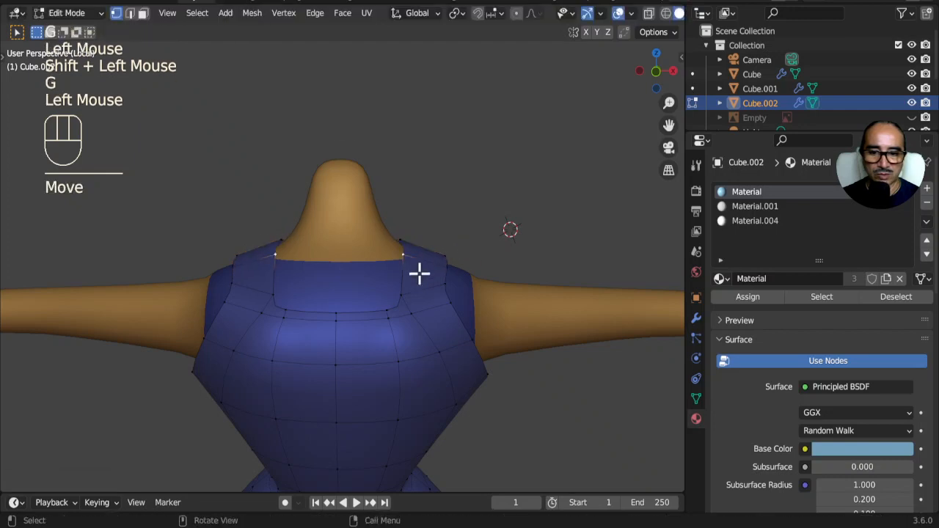
pyautogui.press('g')
pyautogui.click(427, 296)
pyautogui.moveTo(459, 291); pyautogui.dragTo(399, 308, button='middle')
pyautogui.hotkey('ctrl', 'z')
# Slide the inner and outer vertices at the base of the shoulder straps to level that edge
pyautogui.click(433, 315)
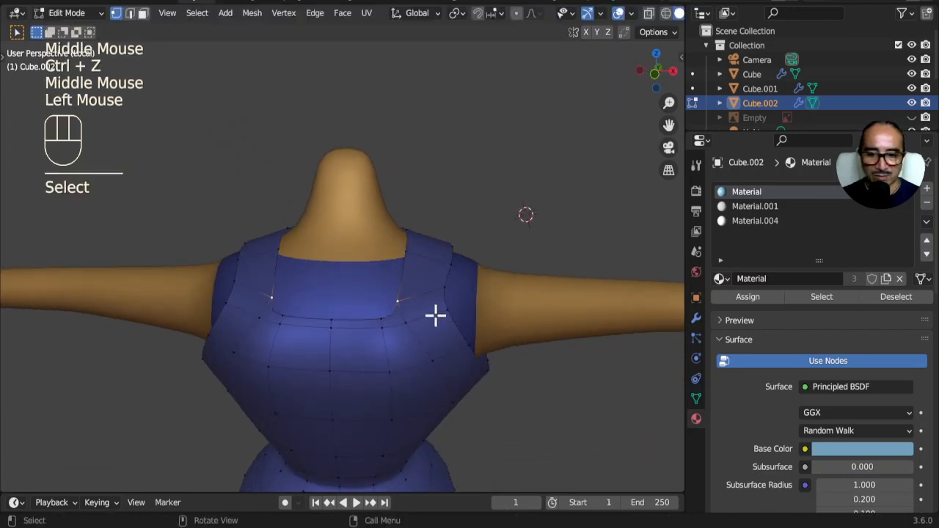
pyautogui.press('g')
pyautogui.press('g')
pyautogui.click(433, 311)
pyautogui.click(451, 289)
pyautogui.press('g')
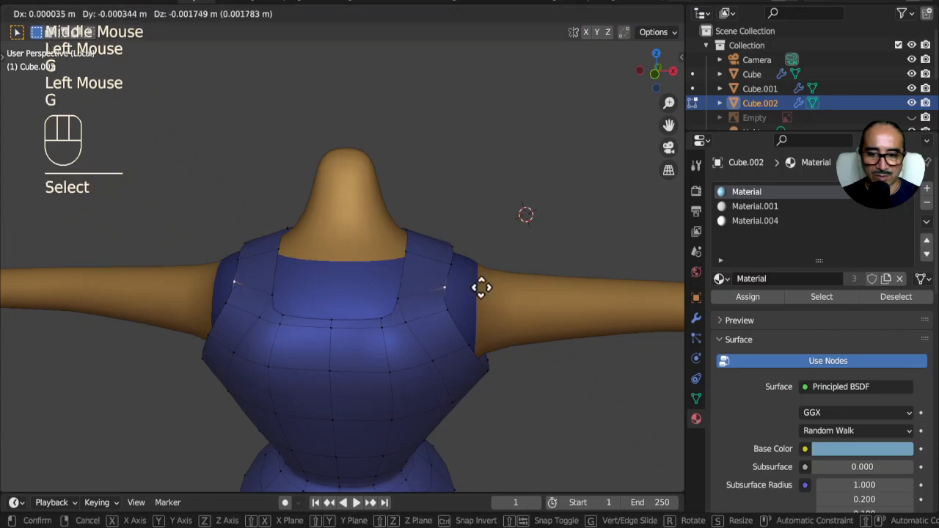
pyautogui.press('g')
pyautogui.click(476, 297)
# Slide the armhole vertices below the strap base and the adjacent upper-chest vertices along their row
pyautogui.click(449, 317)
pyautogui.press('g')
pyautogui.press('g')
pyautogui.click(406, 327)
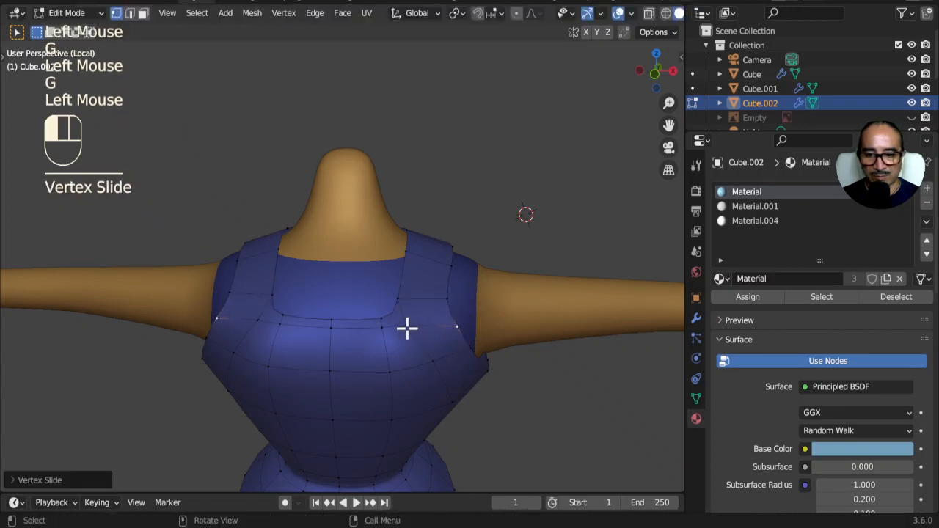
pyautogui.click(407, 324)
pyautogui.press('g')
pyautogui.press('g')
pyautogui.click(439, 354)
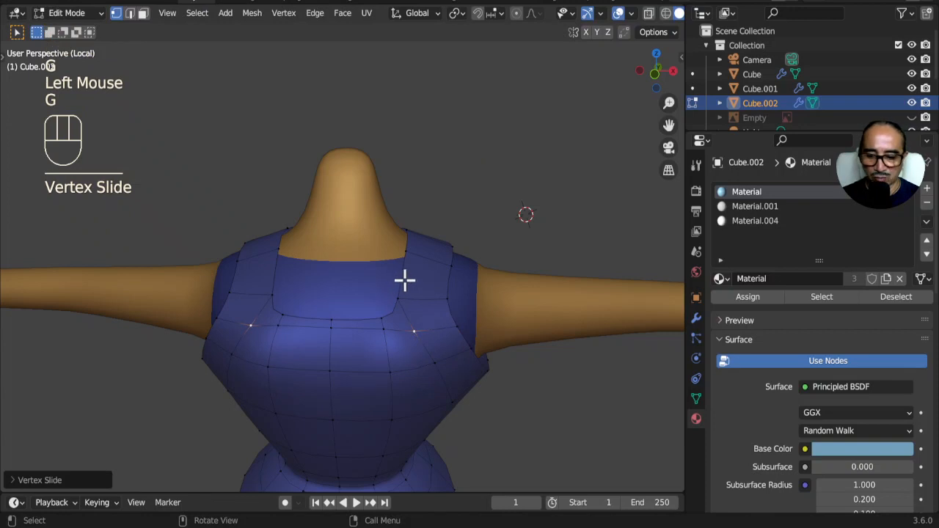
# Add a loop cut across the front of the shoulder straps, just above their base
pyautogui.hotkey('ctrl', 'r')
pyautogui.click(408, 277)
pyautogui.click(455, 290)
pyautogui.moveTo(498, 297); pyautogui.dragTo(366, 279, button='middle')
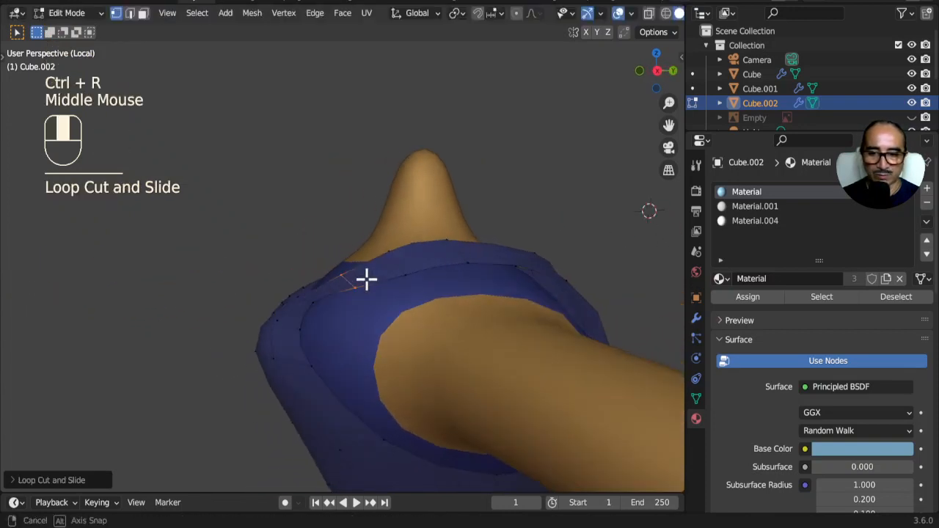
# Move the front armhole vertices beside the upper chest back toward the arm opening in the side view
pyautogui.scroll(-2, 369, 325)
pyautogui.moveTo(369, 324); pyautogui.dragTo(360, 370, button='middle')
pyautogui.scroll(-1, 446, 419)
pyautogui.scroll(1, 369, 327)
pyautogui.scroll(1, 360, 370)
pyautogui.click(277, 293)
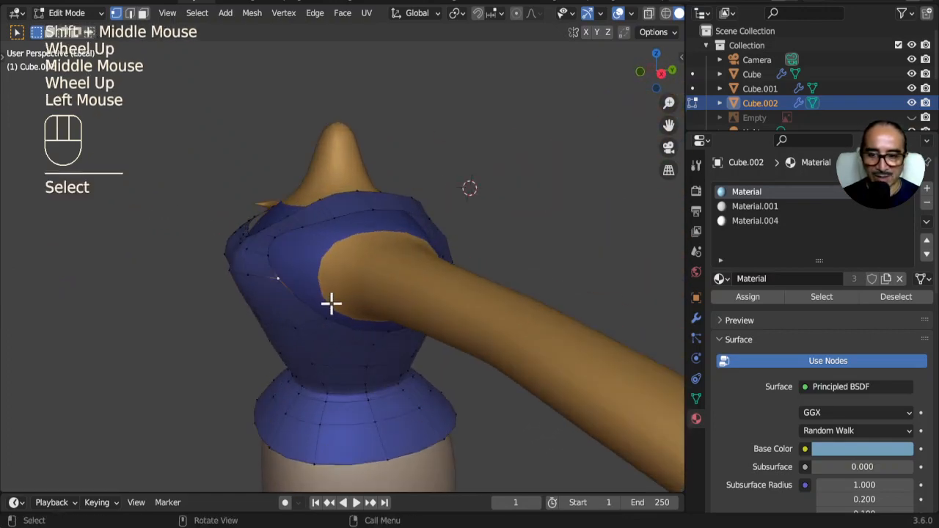
pyautogui.press('KP_1')
pyautogui.press('KP_3')
pyautogui.scroll(2, 326, 301)
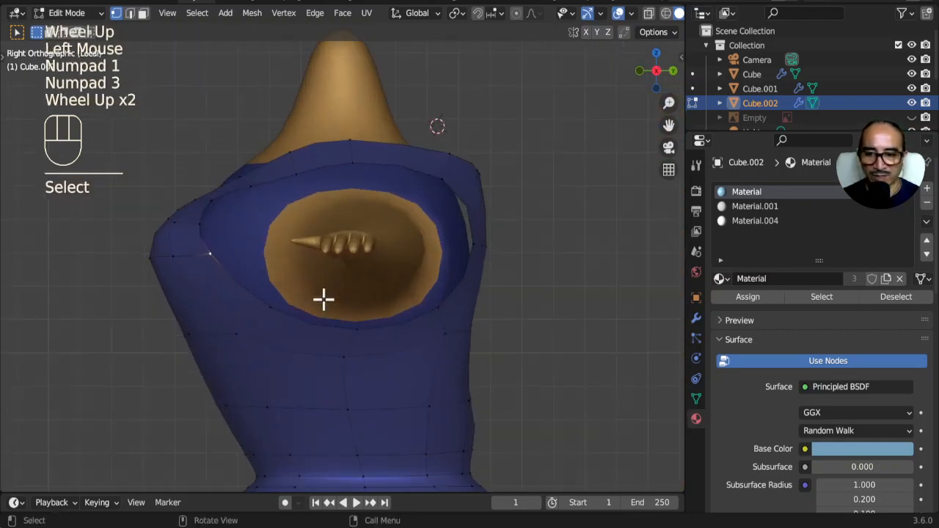
pyautogui.keyDown('shift'); pyautogui.moveTo(322, 299); pyautogui.dragTo(291, 275, button='middle'); pyautogui.keyUp('shift')
pyautogui.click(261, 274)
pyautogui.press('g')
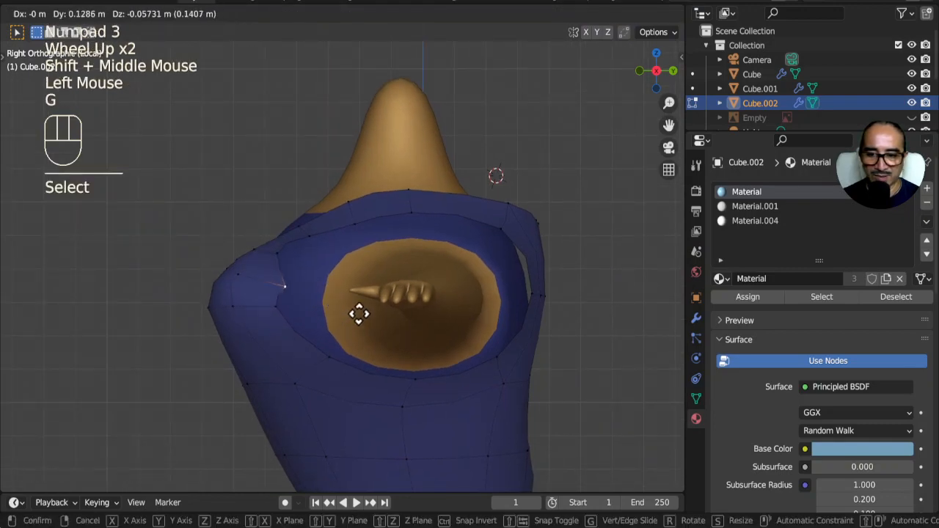
pyautogui.click(300, 262)
pyautogui.press('g')
pyautogui.click(344, 283)
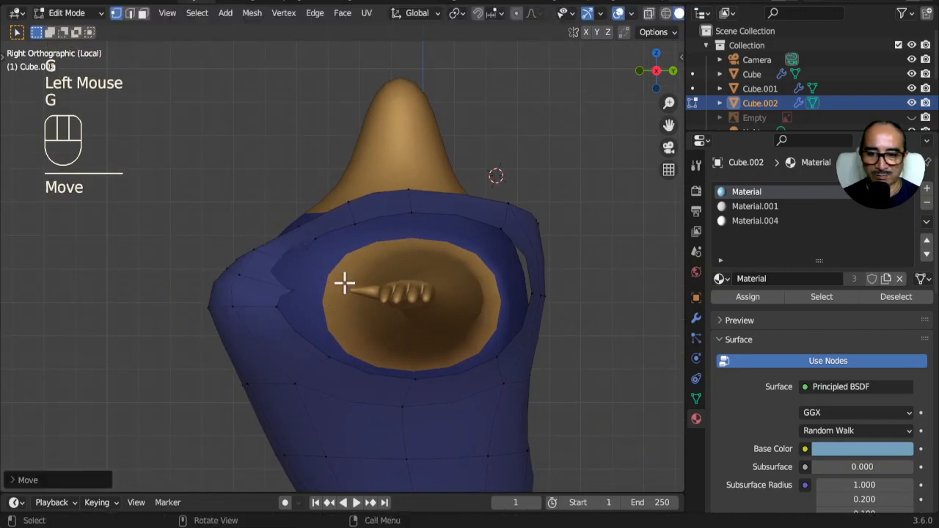
# Move the front armhole vertices along the outer edge of the shoulder straps outward toward the arms
pyautogui.keyDown('shift'); pyautogui.click(308, 305); pyautogui.keyUp('shift')
pyautogui.moveTo(308, 306); pyautogui.dragTo(507, 330, button='middle')
pyautogui.press('g')
pyautogui.click(517, 330)
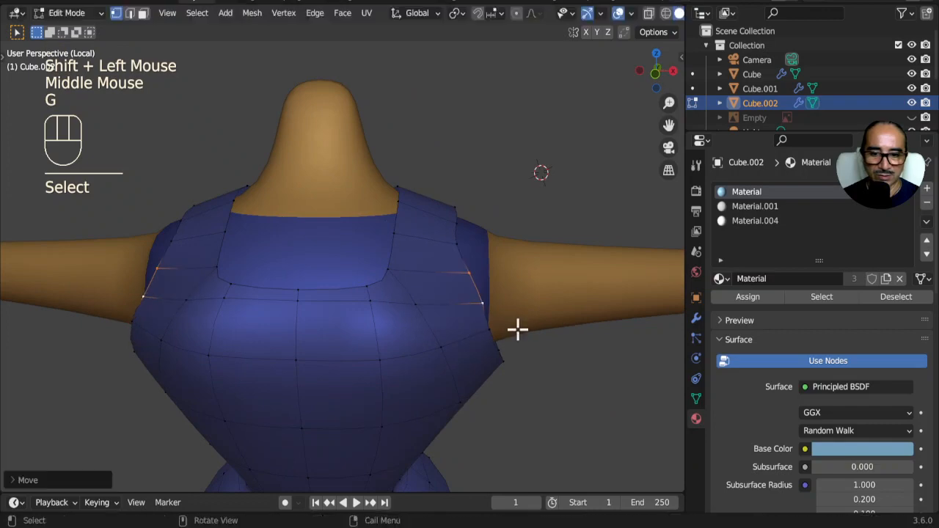
pyautogui.click(457, 247)
pyautogui.press('g')
pyautogui.click(459, 224)
pyautogui.press('g')
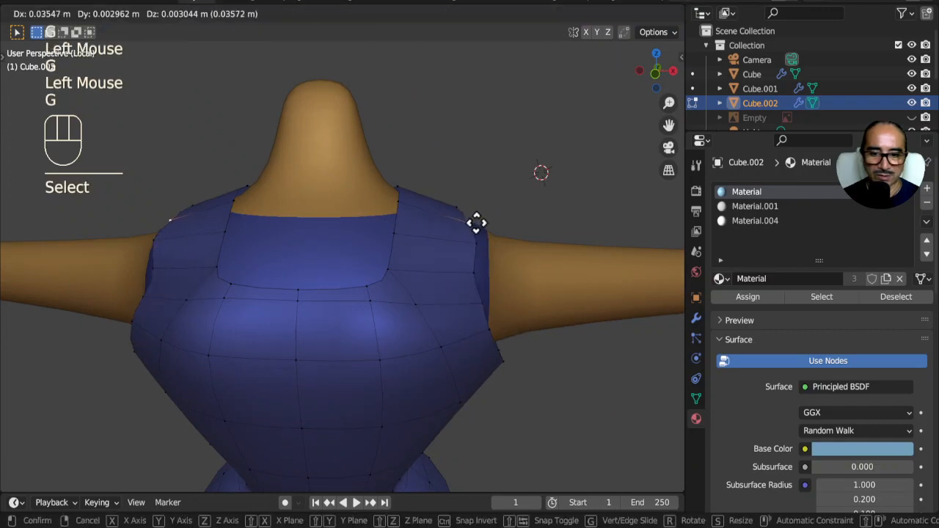
pyautogui.click(477, 266)
# Reposition the front armhole vertices in the side view so their edge follows the round arm opening
pyautogui.moveTo(488, 271); pyautogui.dragTo(382, 253, button='middle')
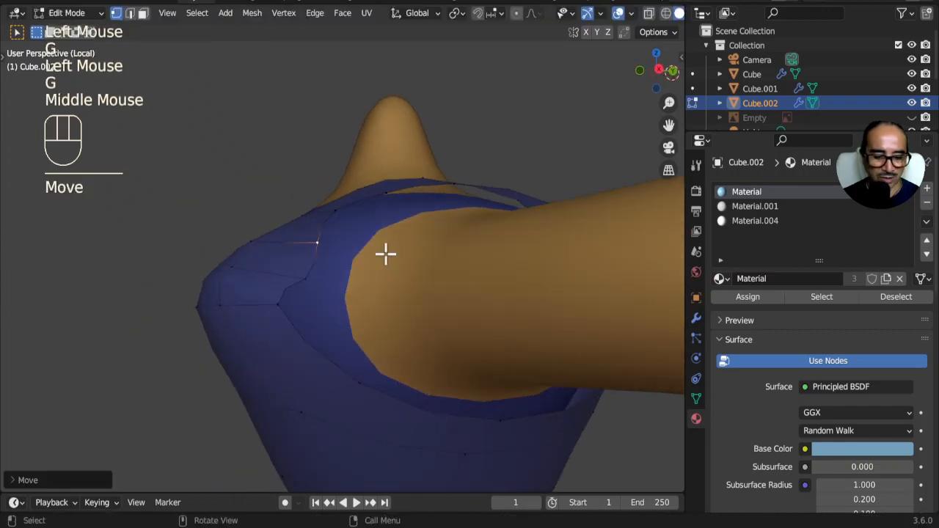
pyautogui.press('KP_3')
pyautogui.click(288, 309)
pyautogui.press('g')
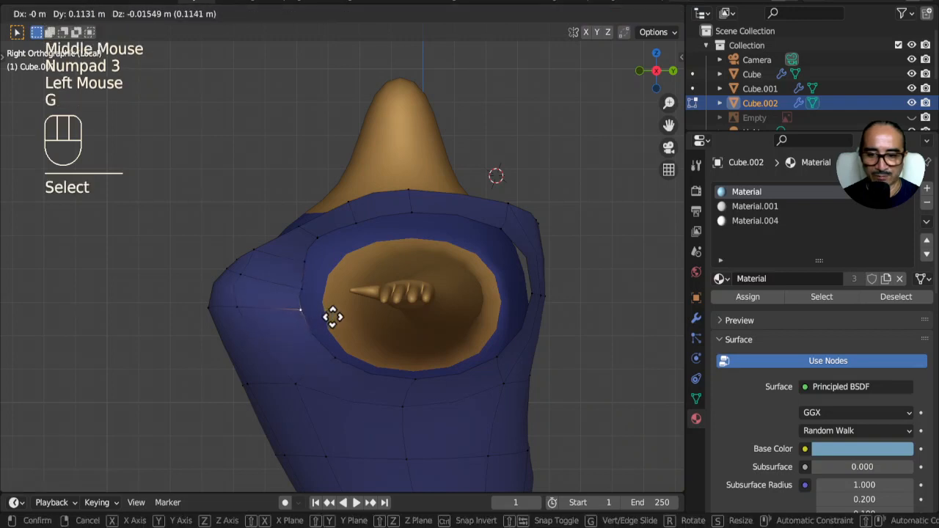
pyautogui.click(333, 308)
pyautogui.click(313, 258)
pyautogui.press('g')
pyautogui.click(330, 244)
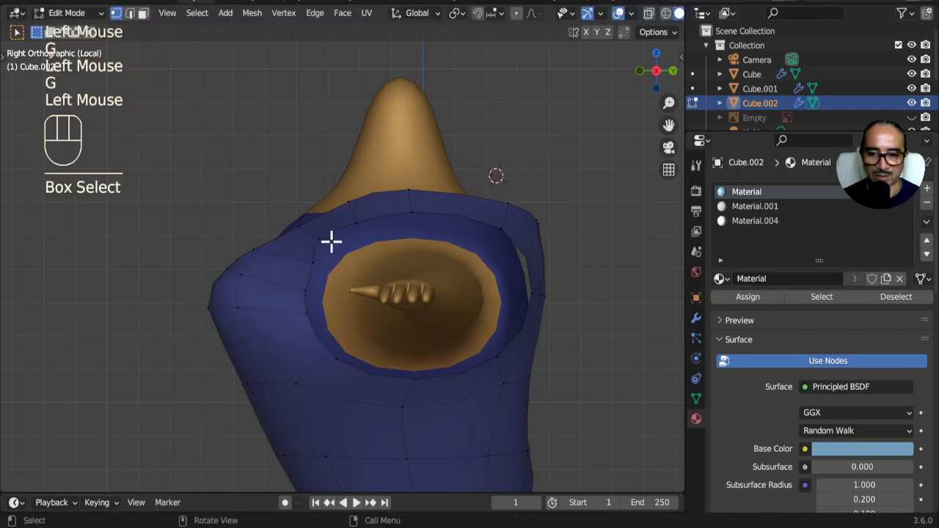
pyautogui.click(335, 239)
pyautogui.press('g')
pyautogui.click(360, 235)
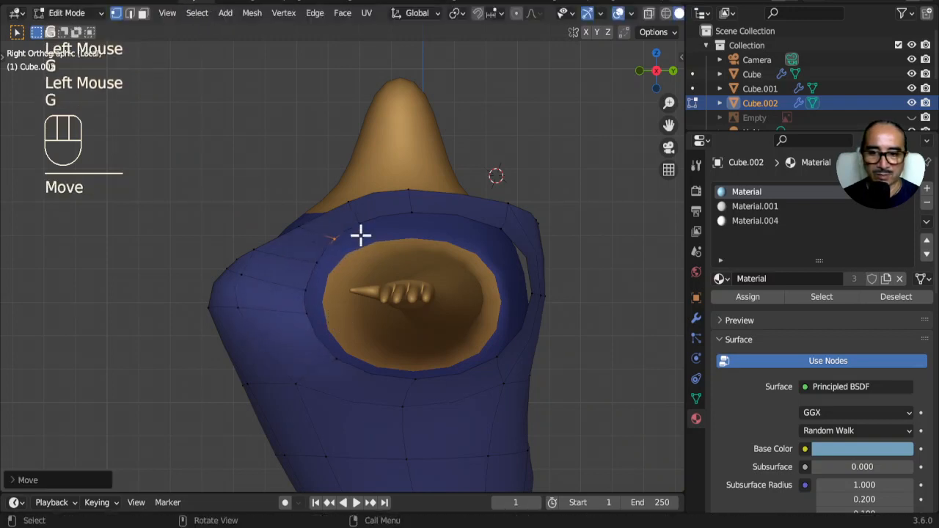
# Move the upper and middle vertices on the back edge of the armhole closer to the arm
pyautogui.moveTo(486, 216); pyautogui.dragTo(513, 239)
pyautogui.press('g')
pyautogui.click(530, 296)
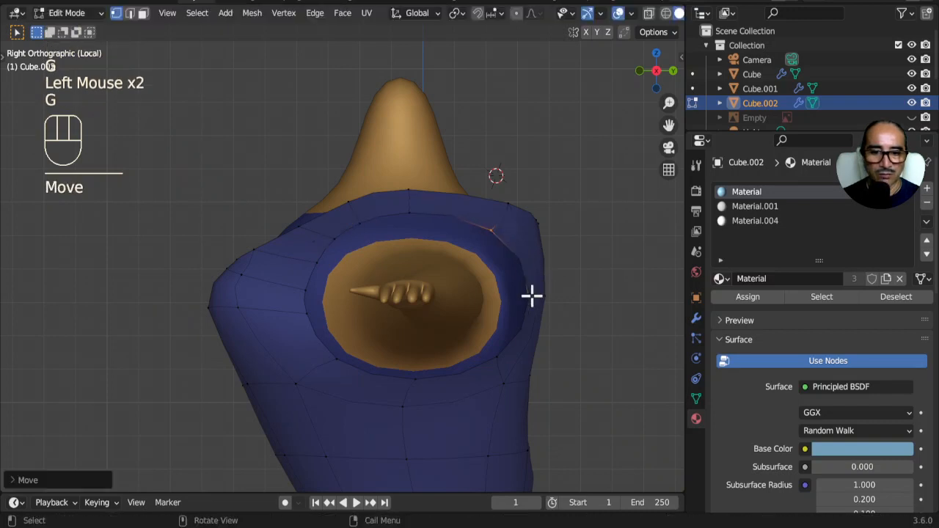
pyautogui.press('g')
pyautogui.scroll(-2, 513, 330)
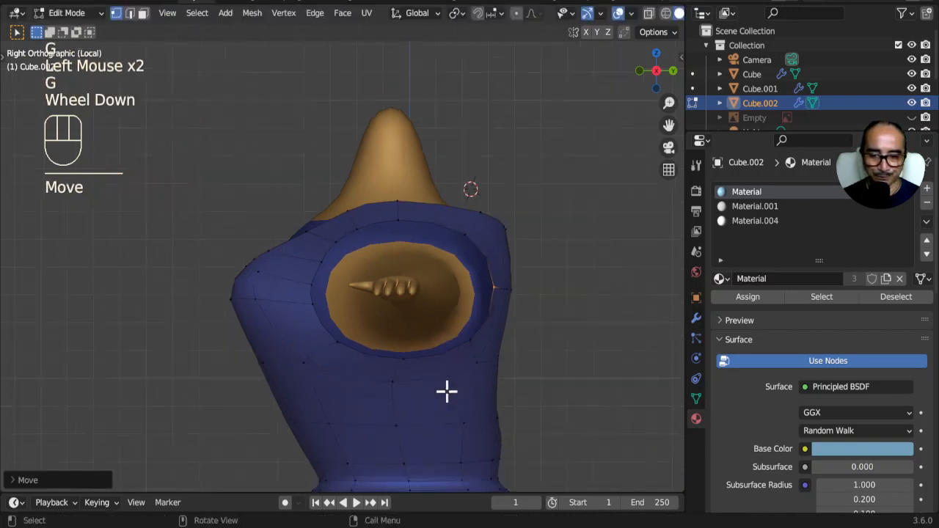
# Reposition the neckline vertices at the back of the shoulder straps
pyautogui.click(440, 224)
pyautogui.moveTo(459, 257); pyautogui.dragTo(446, 325, button='middle')
pyautogui.click(399, 291)
pyautogui.press('g')
pyautogui.click(440, 315)
pyautogui.moveTo(365, 338); pyautogui.dragTo(400, 286, button='middle')
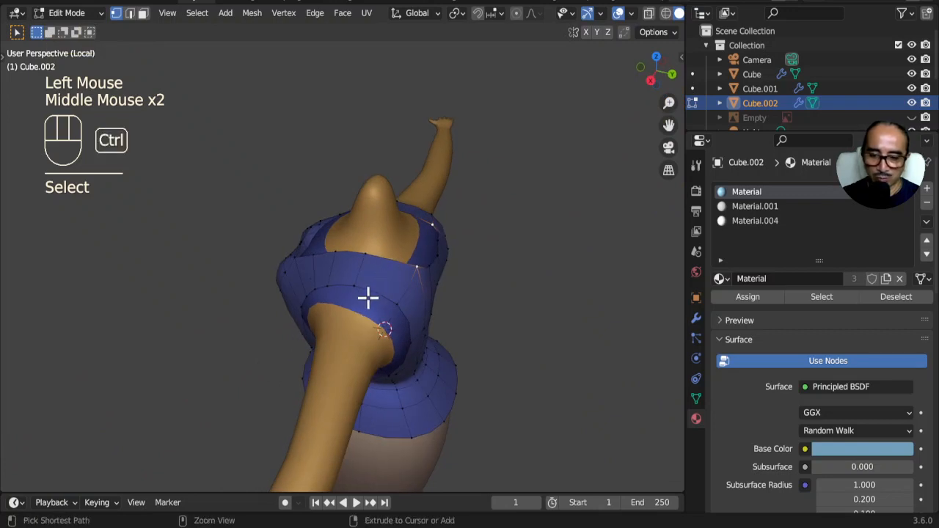
# Add a loop cut across the rear part of the shoulder straps and move it along Z to round the shoulder
pyautogui.hotkey('ctrl', 'r')
pyautogui.click(371, 290)
pyautogui.click(370, 287)
pyautogui.moveTo(299, 337); pyautogui.dragTo(383, 307, button='middle')
pyautogui.scroll(2, 408, 309)
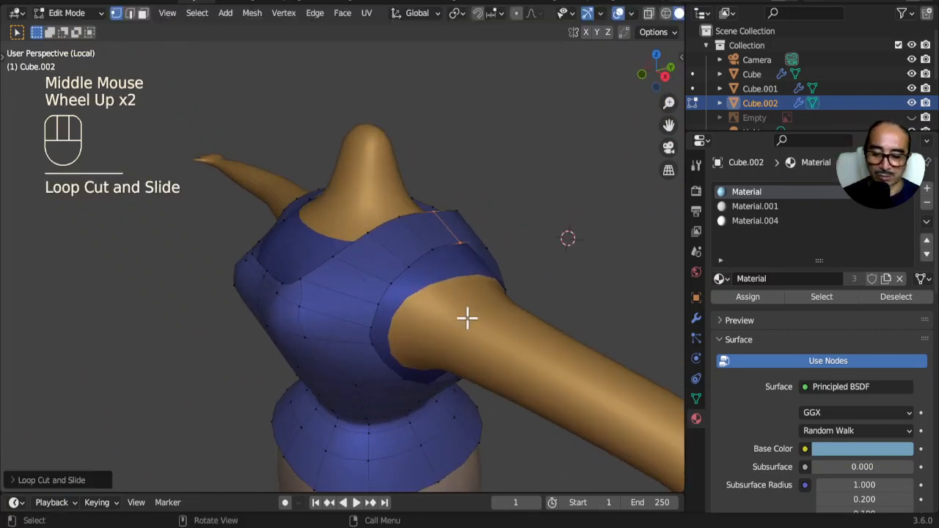
pyautogui.press('g')
pyautogui.press('z')
pyautogui.click(467, 310)
# Move the lower neckline corner vertices on the front of the top outward along X
pyautogui.moveTo(367, 336); pyautogui.dragTo(389, 295, button='middle')
pyautogui.scroll(-1, 467, 331)
pyautogui.scroll(1, 389, 295)
pyautogui.click(385, 269)
pyautogui.keyDown('shift'); pyautogui.click(376, 284); pyautogui.keyUp('shift')
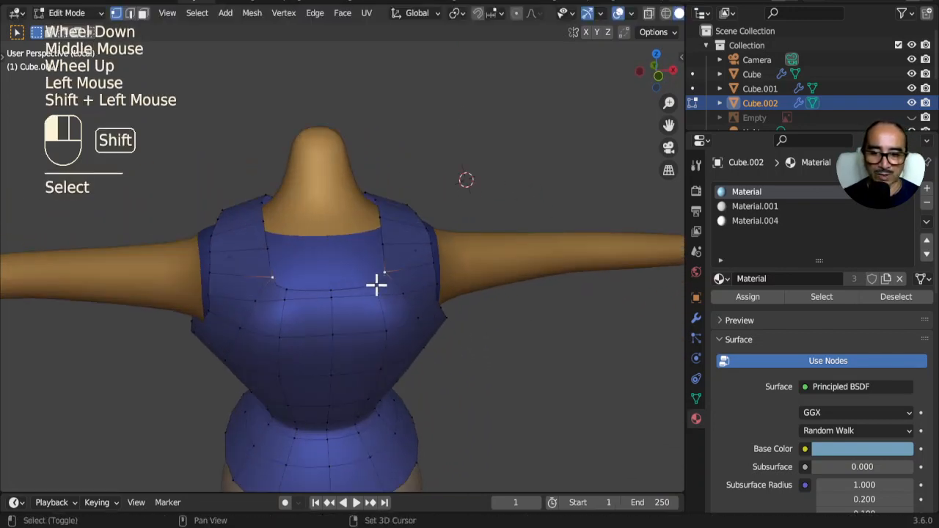
pyautogui.keyDown('shift'); pyautogui.click(403, 293); pyautogui.keyUp('shift')
pyautogui.press('g')
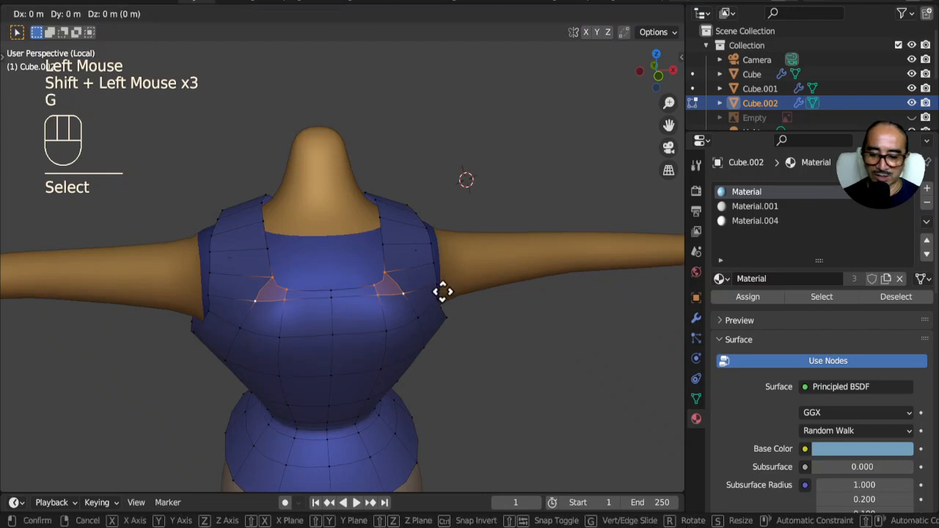
pyautogui.press('x')
pyautogui.click(452, 291)
# Move the remaining front inner-edge vertices of the shoulder straps outward along X, one row at a time
pyautogui.click(412, 249)
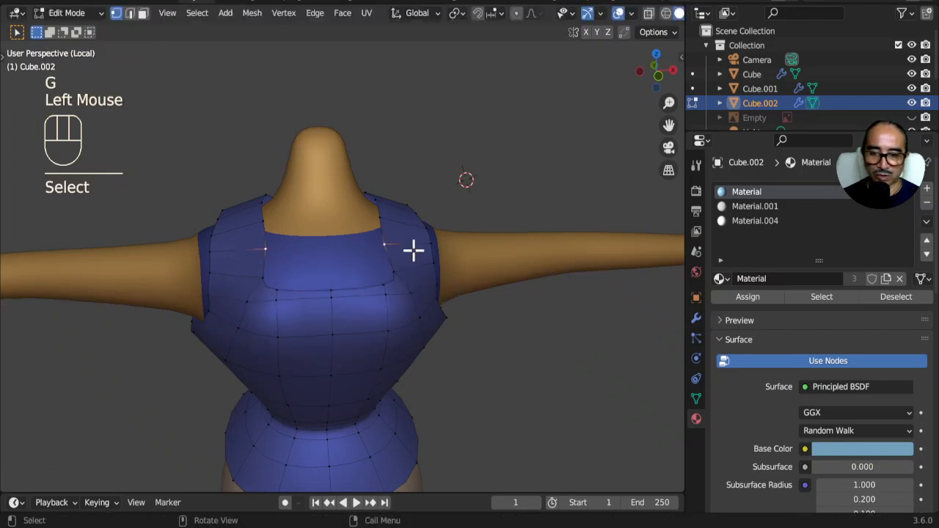
pyautogui.press('g')
pyautogui.press('x')
pyautogui.click(421, 250)
pyautogui.click(383, 212)
pyautogui.press('g')
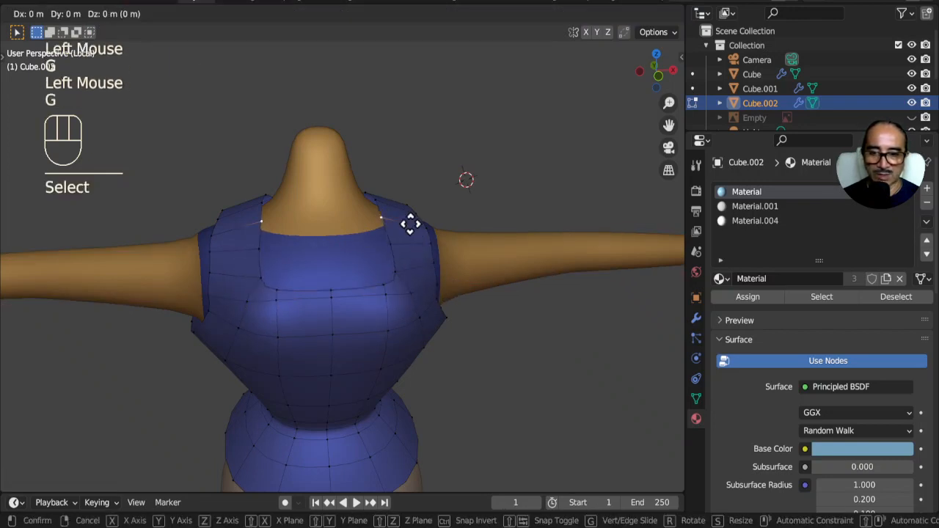
pyautogui.press('x')
pyautogui.click(415, 225)
# Move the outermost underarm vertices inward and slightly down in the front view, with smooth proportional editing on
pyautogui.scroll(-1, 458, 300)
pyautogui.moveTo(459, 300)
pyautogui.mouseDown(button='middle')
pyautogui.moveTo(398, 274)
pyautogui.moveTo(411, 310)
pyautogui.moveTo(518, 335)
pyautogui.moveTo(442, 305)
pyautogui.mouseUp(button='middle')
pyautogui.keyDown('shift'); pyautogui.moveTo(442, 345); pyautogui.dragTo(430, 293, button='middle'); pyautogui.keyUp('shift')
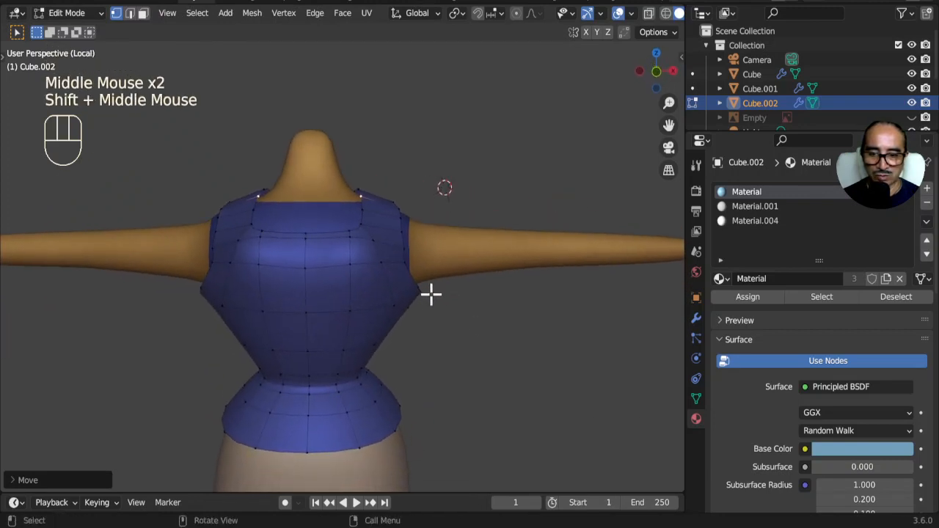
pyautogui.click(442, 310)
pyautogui.press('KP_3')
pyautogui.press('KP_1')
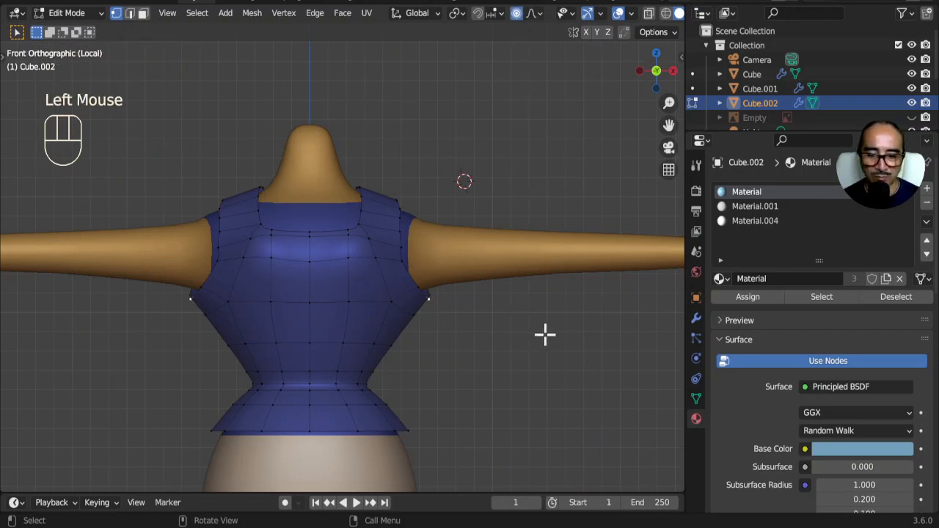
pyautogui.press('g')
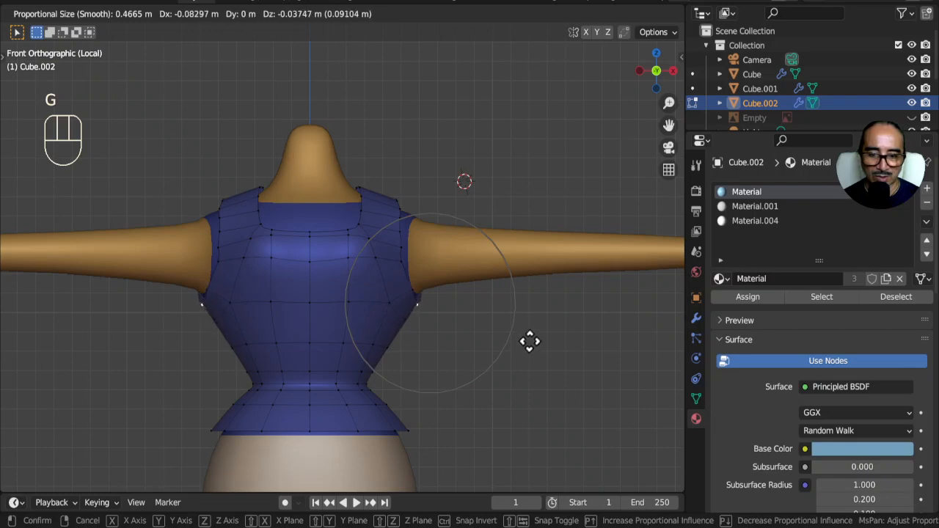
pyautogui.click(530, 341)
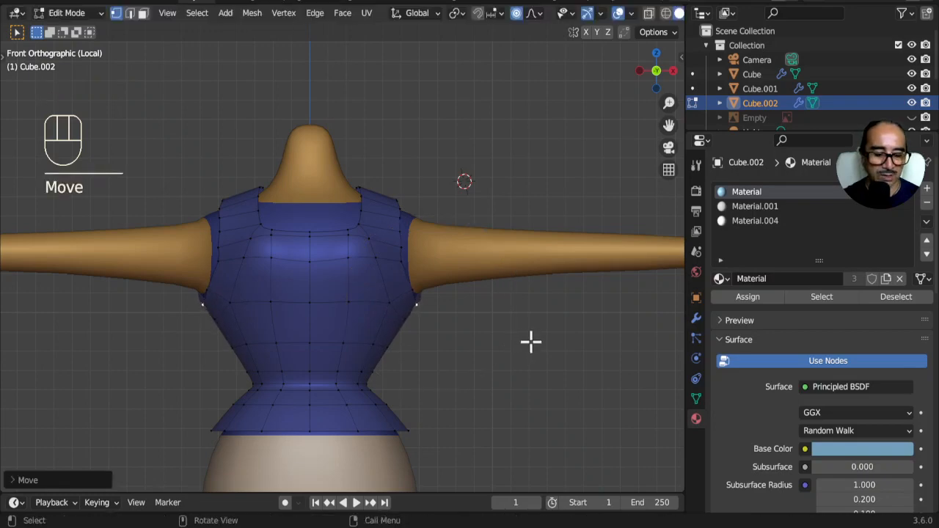
# Move the lower front armhole vertices beside the underarm inward with a smaller proportional editing radius
pyautogui.press('[')
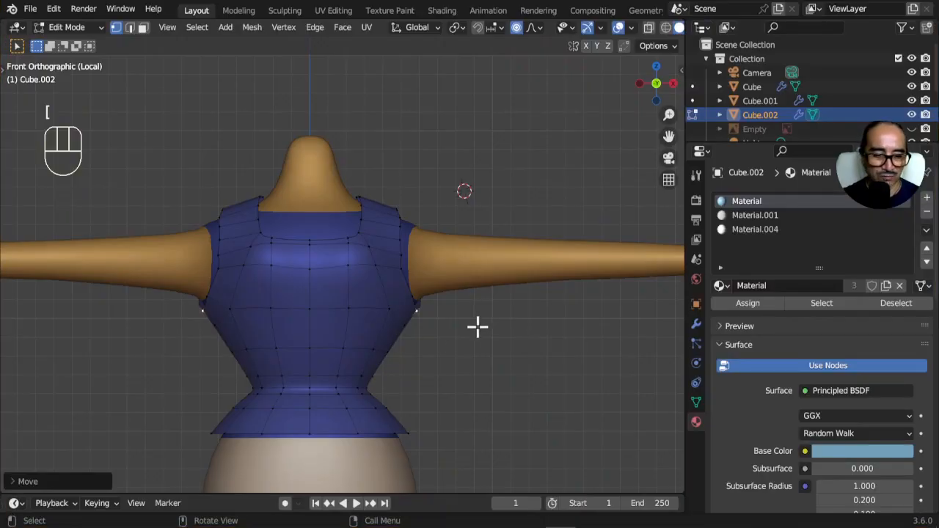
pyautogui.moveTo(406, 295); pyautogui.dragTo(425, 294)
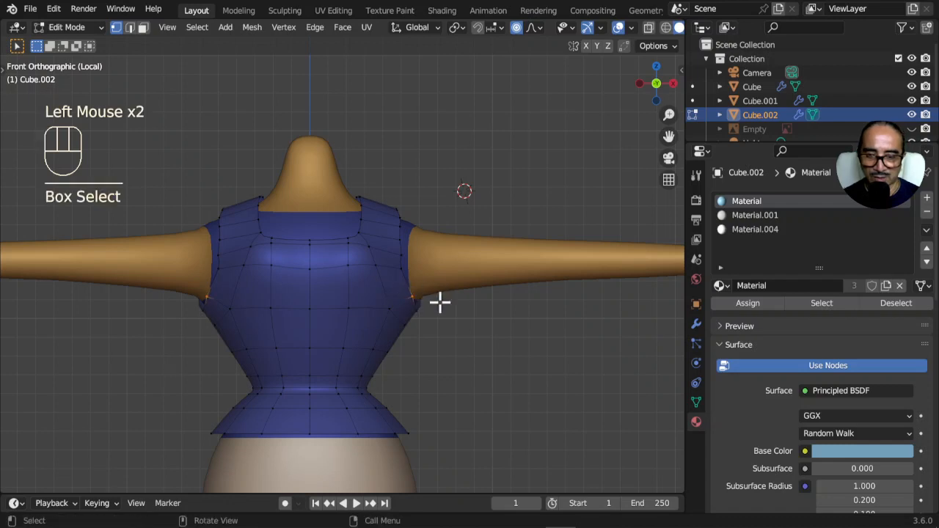
pyautogui.press('g')
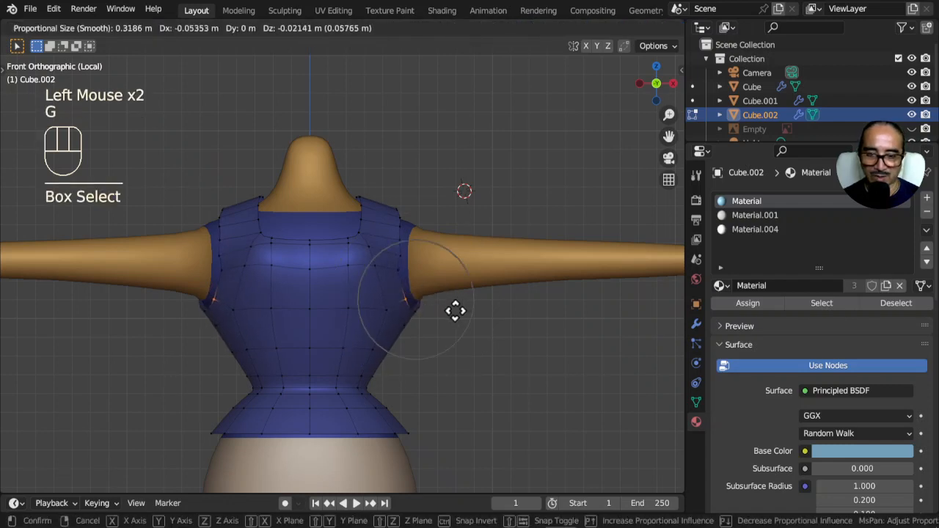
pyautogui.click(448, 319)
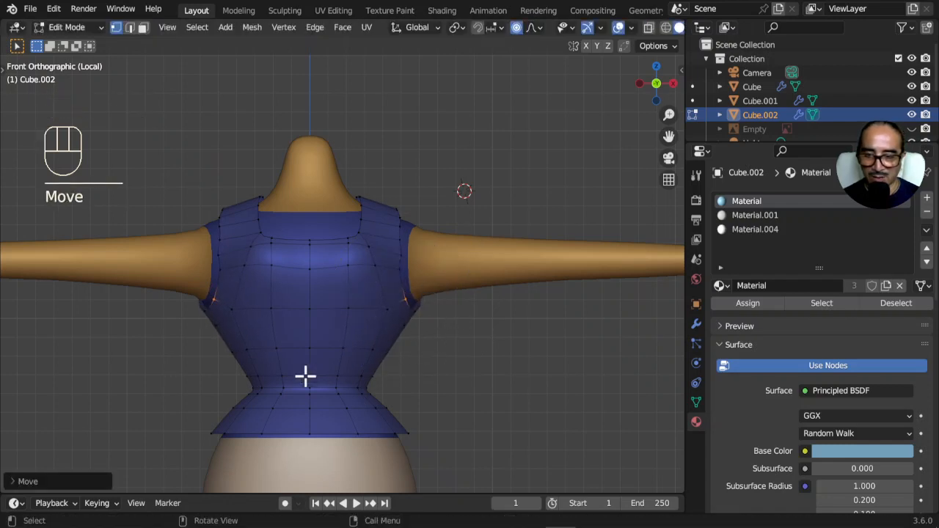
# Select the body's faces that use the blue Material and assign Material.001 to them
pyautogui.press('Tab')
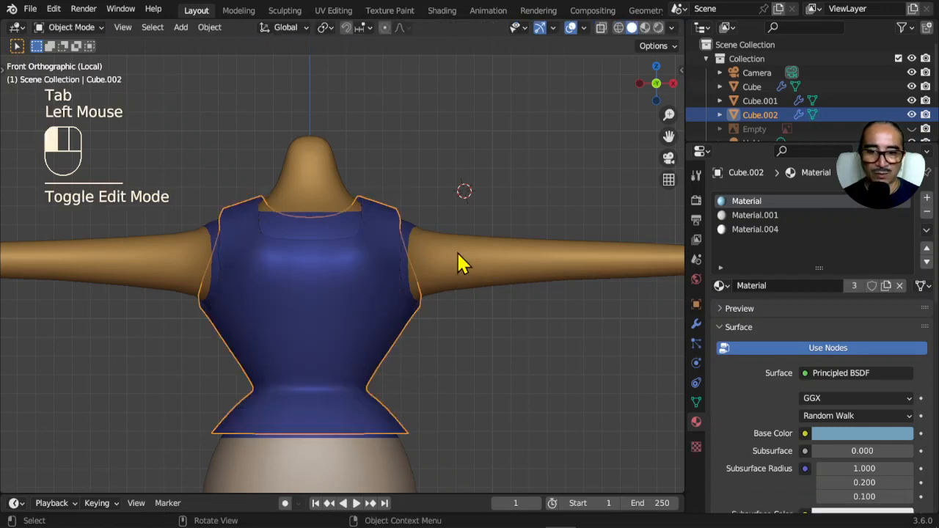
pyautogui.click(429, 232)
pyautogui.scroll(-1, 430, 232)
pyautogui.moveTo(430, 232); pyautogui.dragTo(402, 242, button='middle')
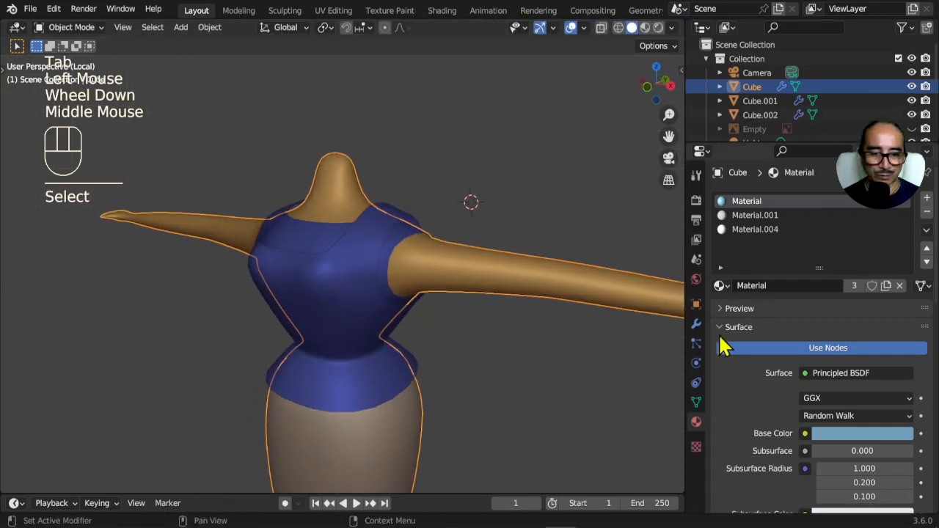
pyautogui.press('Tab')
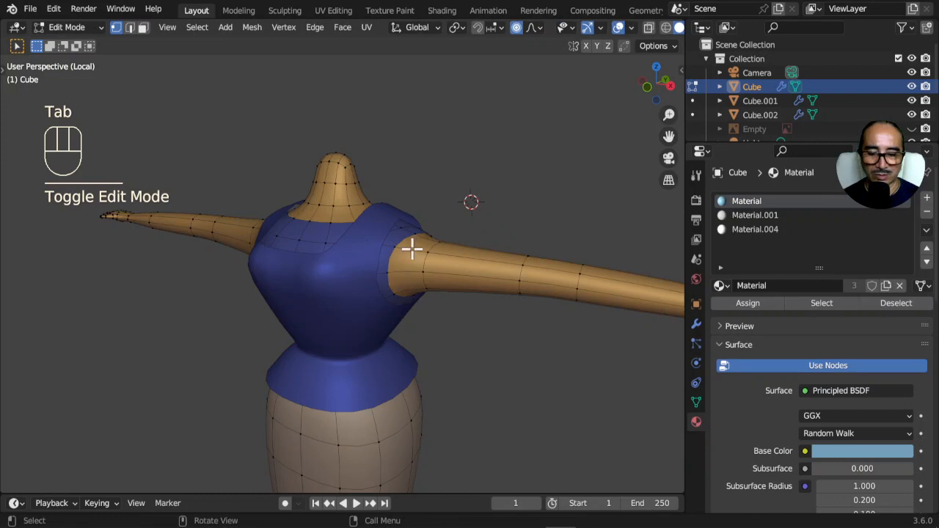
pyautogui.click(821, 305)
pyautogui.click(738, 218)
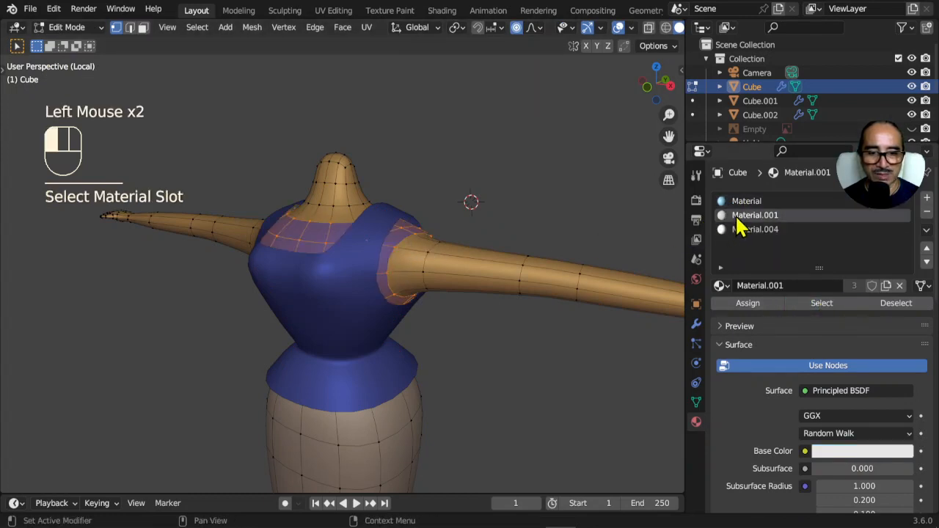
pyautogui.click(759, 307)
pyautogui.press('Tab')
# Extrude the bottom edge loop of the blue top downward over the hips to form a flared skirt section
pyautogui.moveTo(499, 293); pyautogui.dragTo(436, 278, button='middle')
pyautogui.click(370, 310)
pyautogui.press('KP_1')
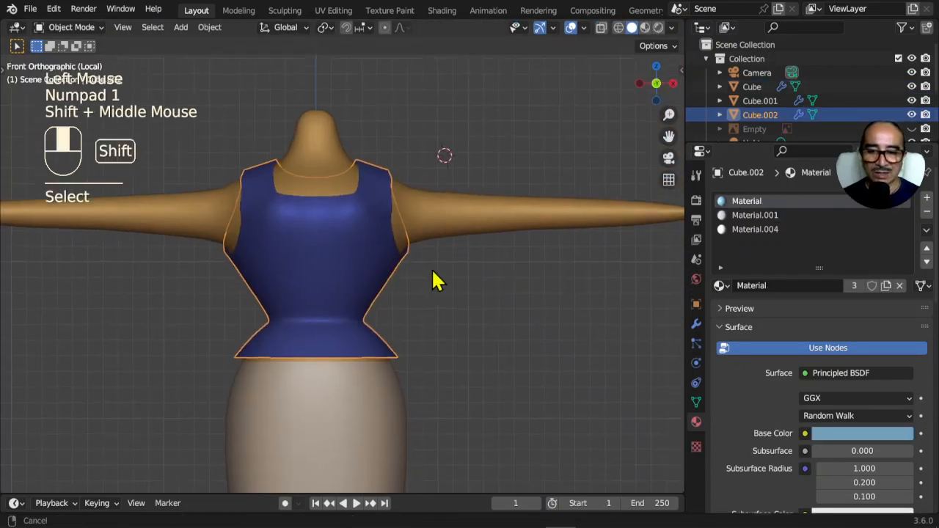
pyautogui.scroll(3, 440, 279)
pyautogui.press('Tab')
pyautogui.scroll(-2, 386, 384)
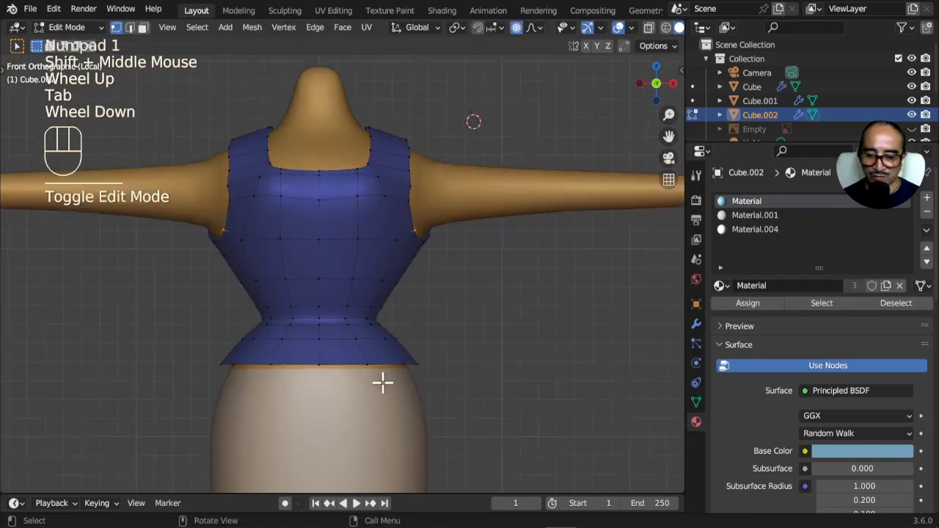
pyautogui.keyDown('alt'); pyautogui.click(395, 347); pyautogui.keyUp('alt')
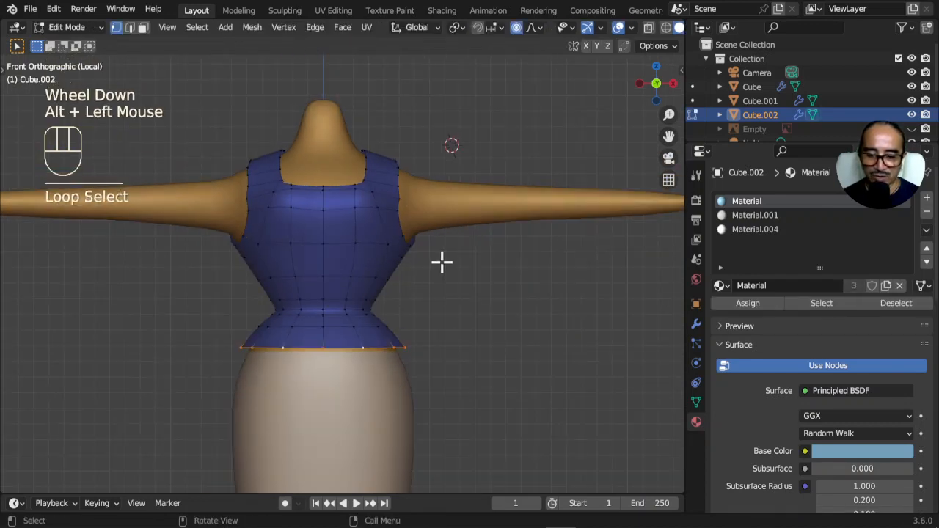
pyautogui.press('e')
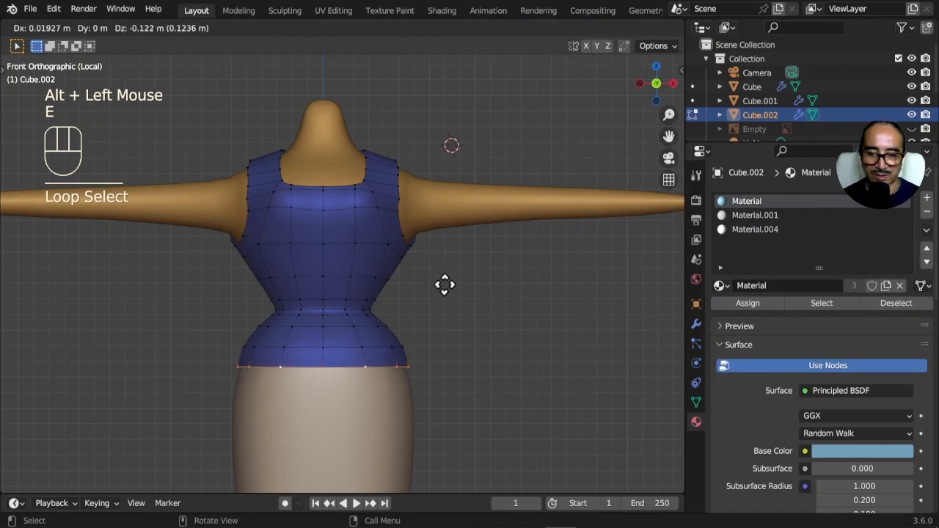
pyautogui.click(476, 360)
# Add a horizontal edge loop midway down the newly extruded flared skirt section
pyautogui.hotkey('ctrl', 'r')
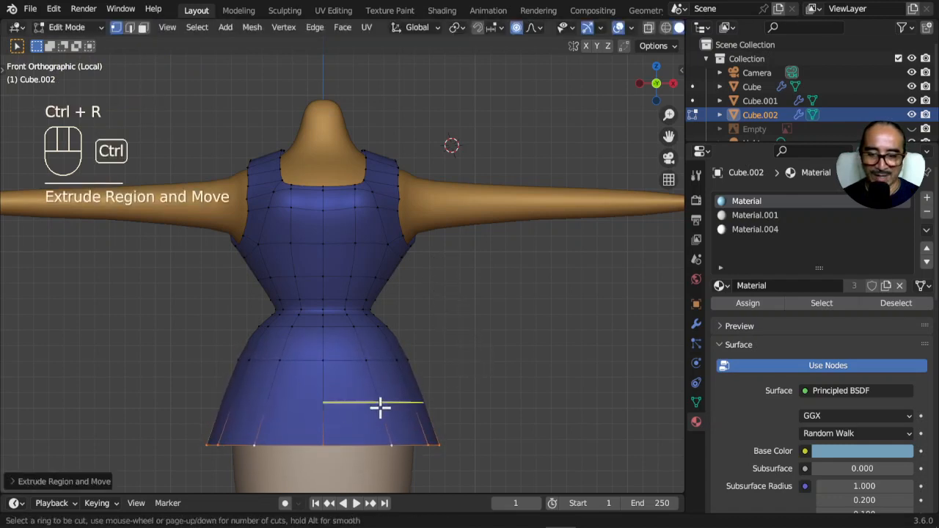
pyautogui.click(379, 405)
pyautogui.click(380, 406)
pyautogui.scroll(-2, 491, 314)
pyautogui.moveTo(491, 314); pyautogui.dragTo(398, 356, button='middle')
pyautogui.scroll(2, 371, 369)
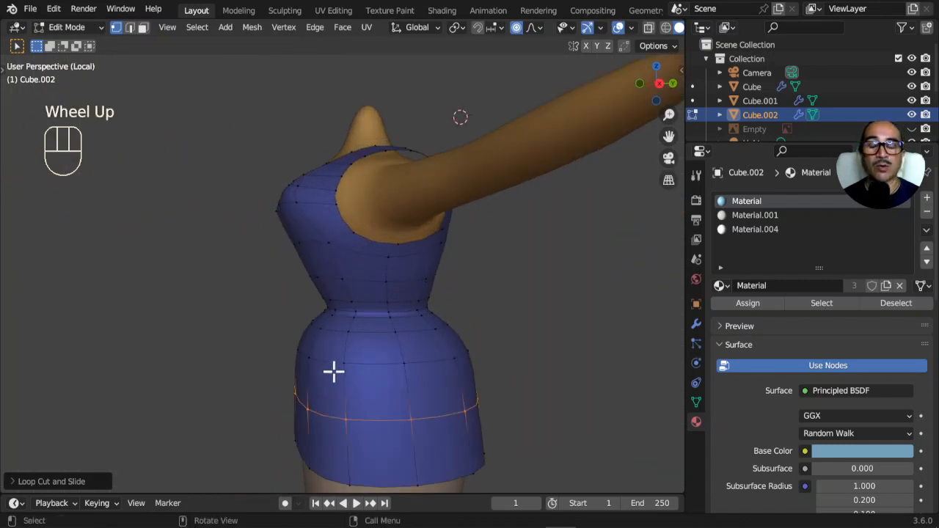
pyautogui.moveTo(332, 371); pyautogui.dragTo(418, 396, button='middle')
pyautogui.scroll(-2, 444, 291)
pyautogui.press('Tab')
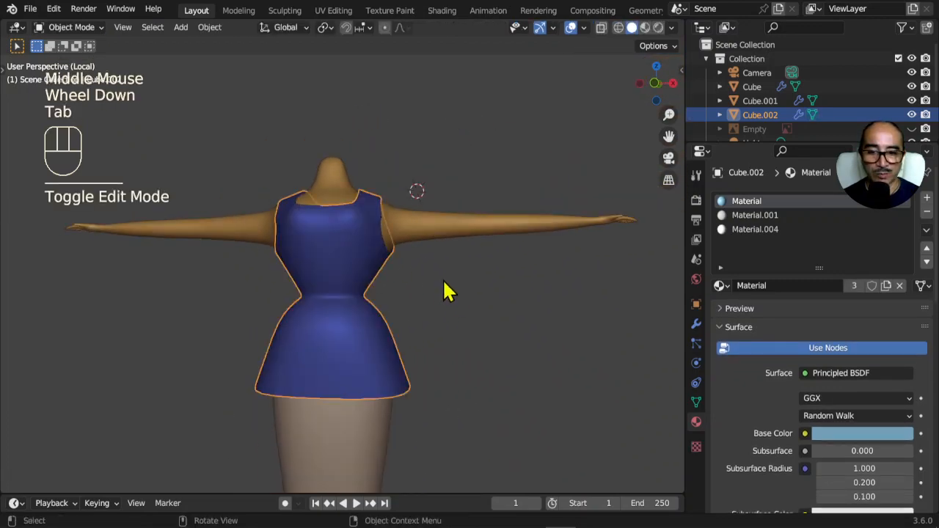
# Add a Shrinkwrap modifier to the dress and set its target to the body object Cube
pyautogui.click(696, 324)
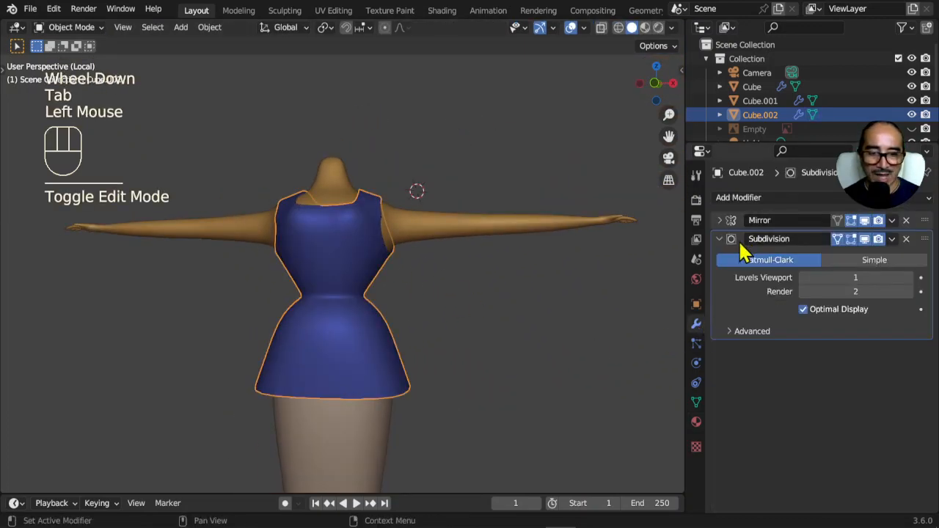
pyautogui.click(723, 239)
pyautogui.click(759, 198)
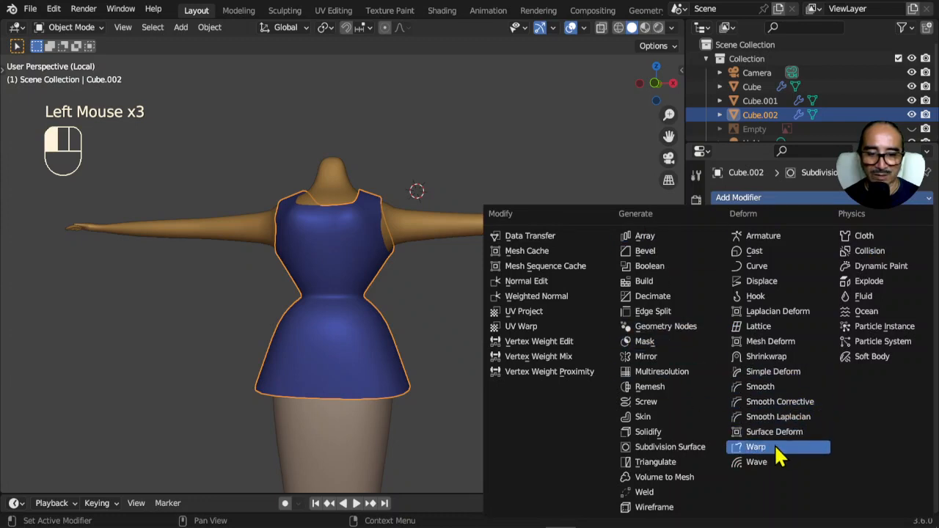
pyautogui.click(779, 357)
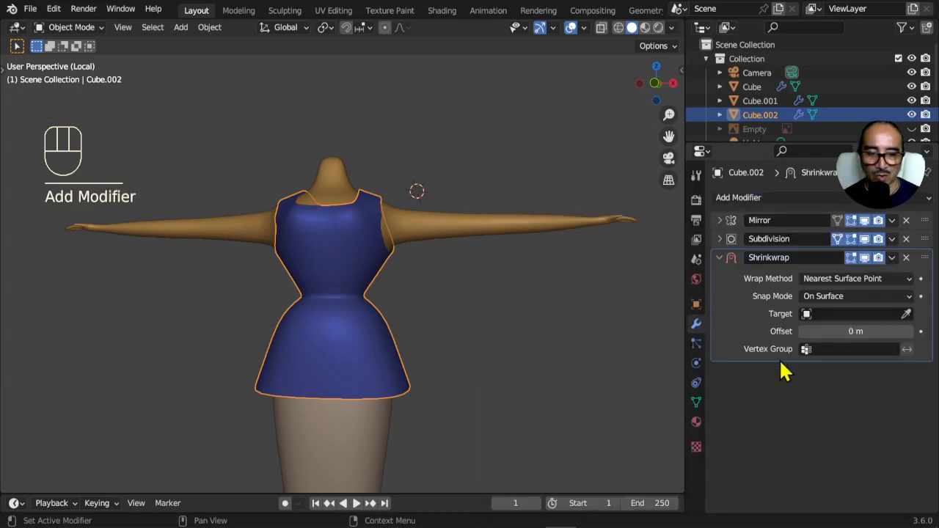
pyautogui.click(907, 313)
pyautogui.click(352, 412)
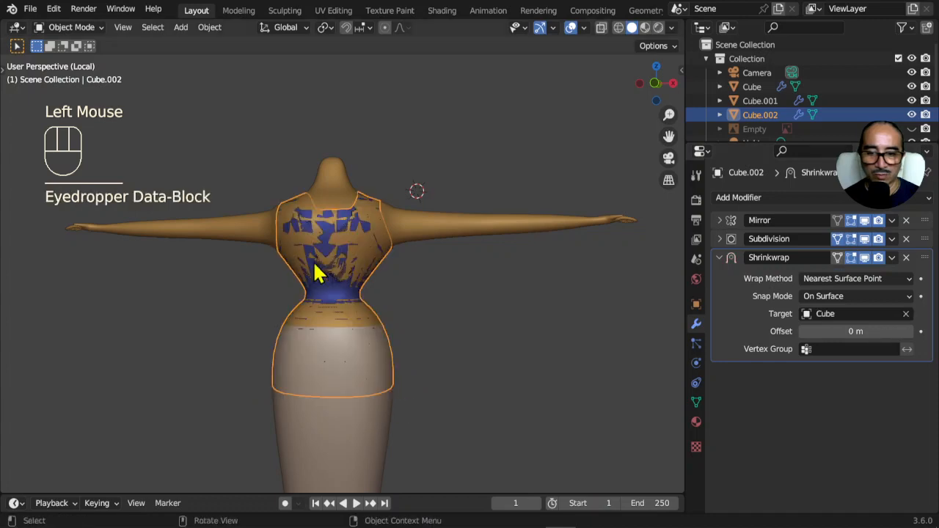
# Set the Shrinkwrap modifier's offset to 0.067 m
pyautogui.keyDown('shift'); pyautogui.moveTo(849, 330); pyautogui.dragTo(880, 331); pyautogui.keyUp('shift')
pyautogui.moveTo(572, 330); pyautogui.dragTo(650, 367, button='middle')
pyautogui.scroll(1, 649, 367)
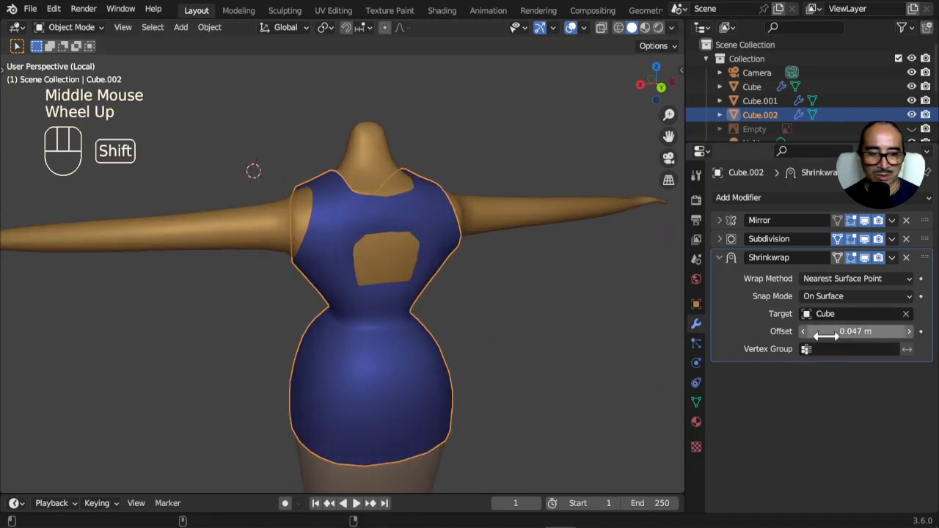
pyautogui.keyDown('shift'); pyautogui.moveTo(801, 331); pyautogui.dragTo(838, 331); pyautogui.keyUp('shift')
# Isolate the dress in local view, select its upper-back centre vertex and display the Shrinkwrap result on the edit cage
pyautogui.press('Tab')
pyautogui.click(396, 267)
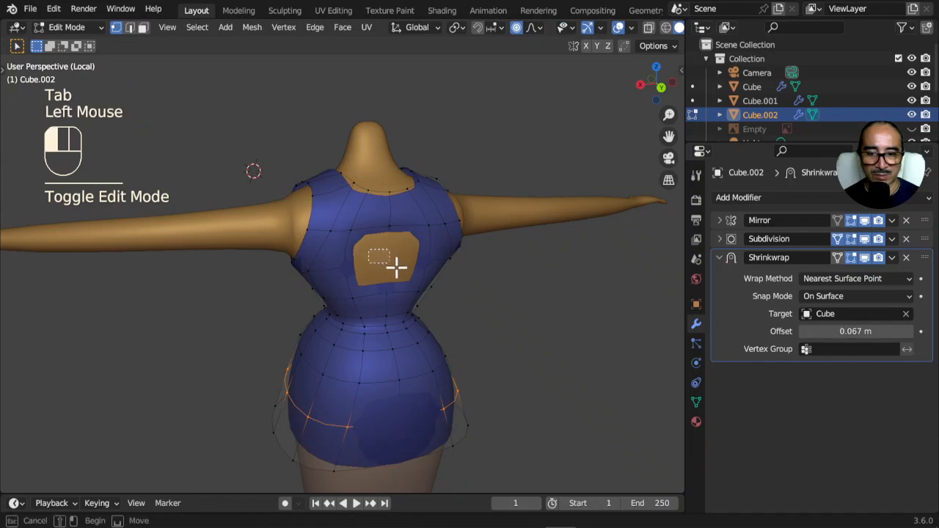
pyautogui.moveTo(396, 266); pyautogui.dragTo(331, 300, button='middle')
pyautogui.press('KP_Divide')
pyautogui.press('KP_Divide')
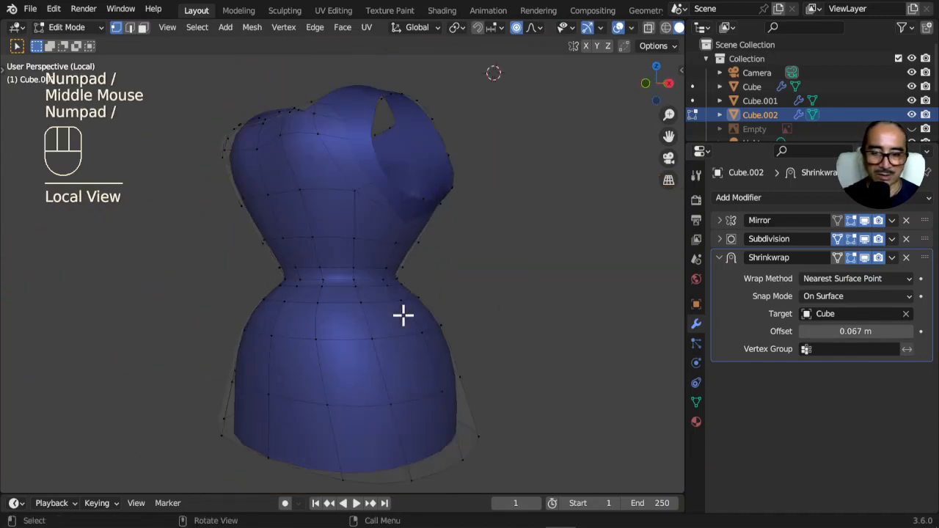
pyautogui.moveTo(403, 316); pyautogui.dragTo(305, 273, button='middle')
pyautogui.click(339, 180)
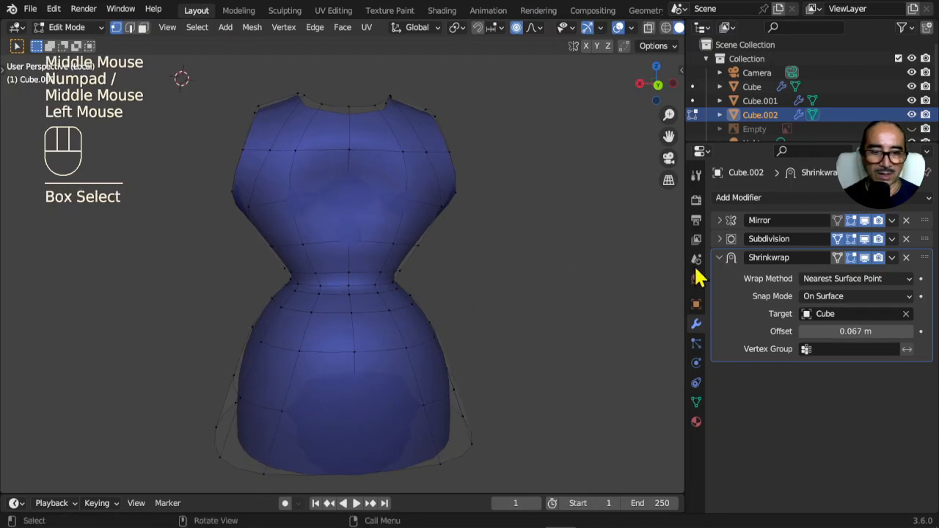
pyautogui.click(838, 241)
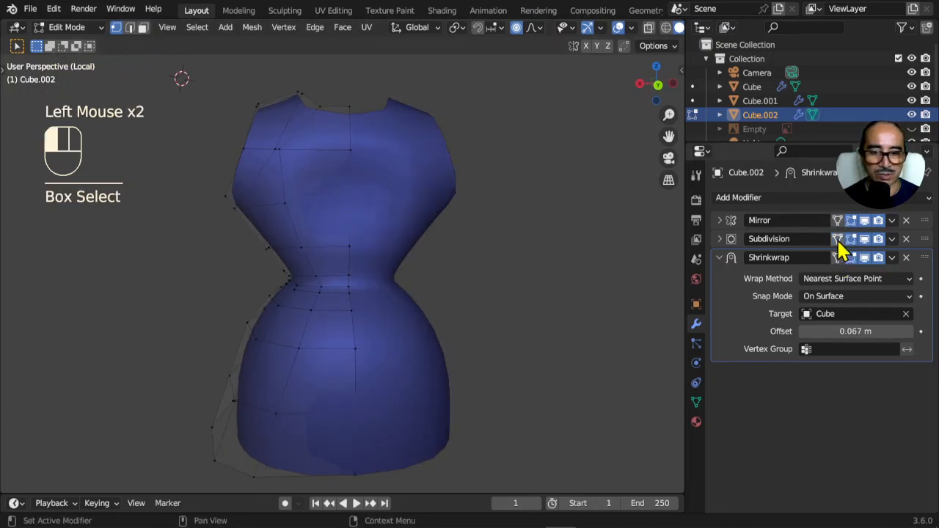
pyautogui.click(837, 242)
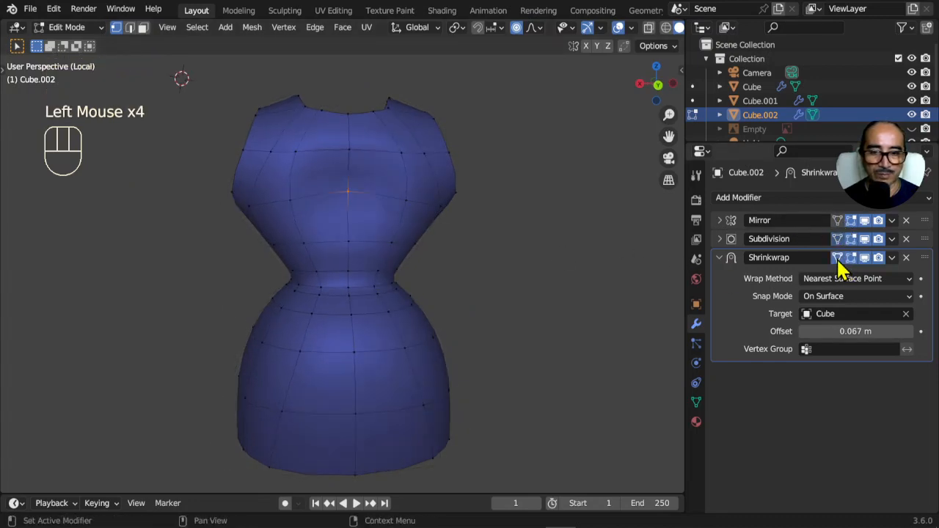
# Move the upper-back centre vertex outward in the side view with smooth proportional editing, and collapse the Shrinkwrap settings
pyautogui.press('KP_3')
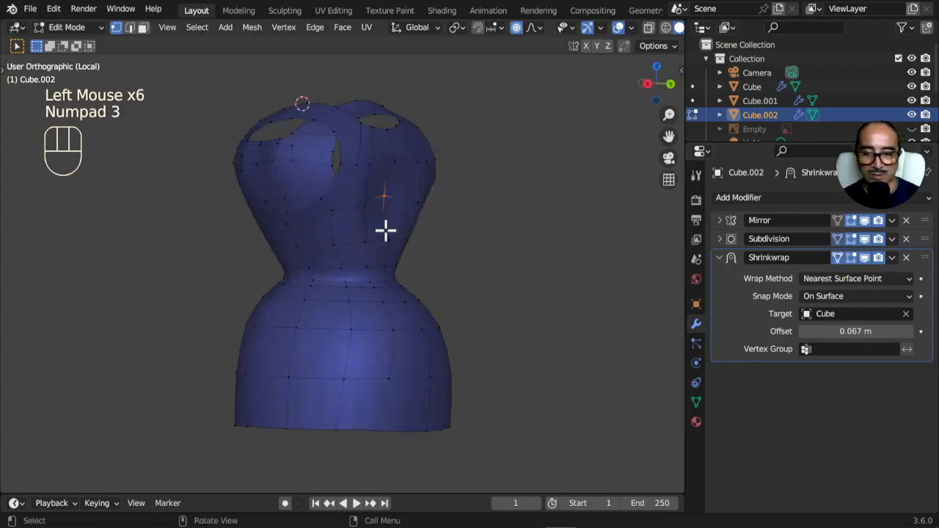
pyautogui.press('g')
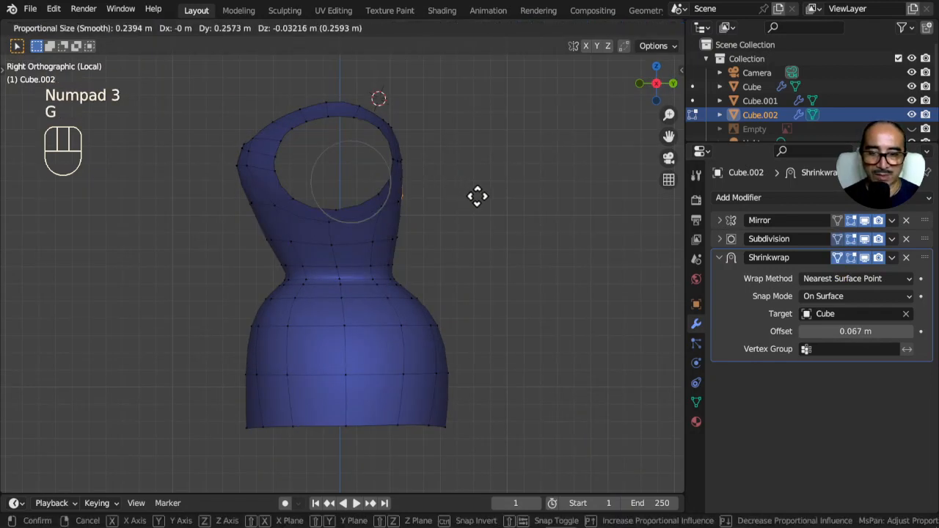
pyautogui.moveTo(507, 197); pyautogui.dragTo(446, 236, button='middle')
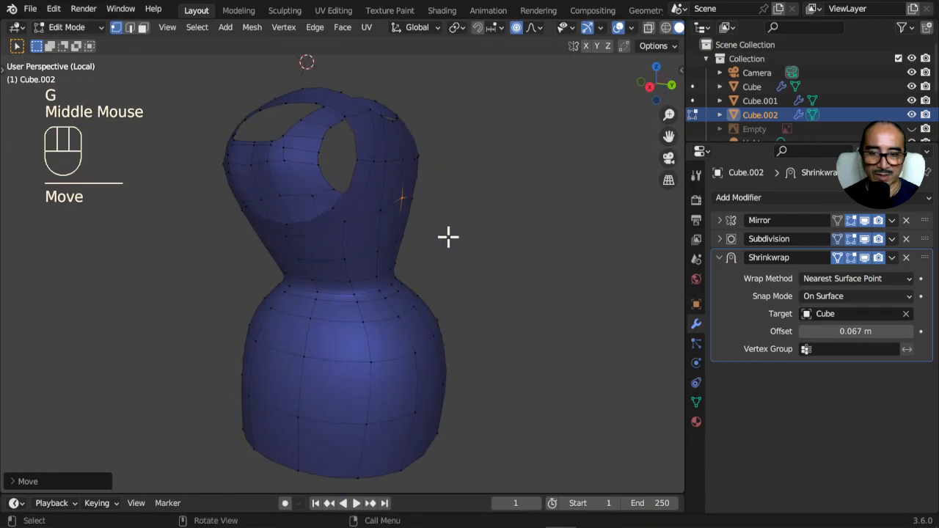
pyautogui.press('g')
pyautogui.click(469, 241)
pyautogui.click(729, 261)
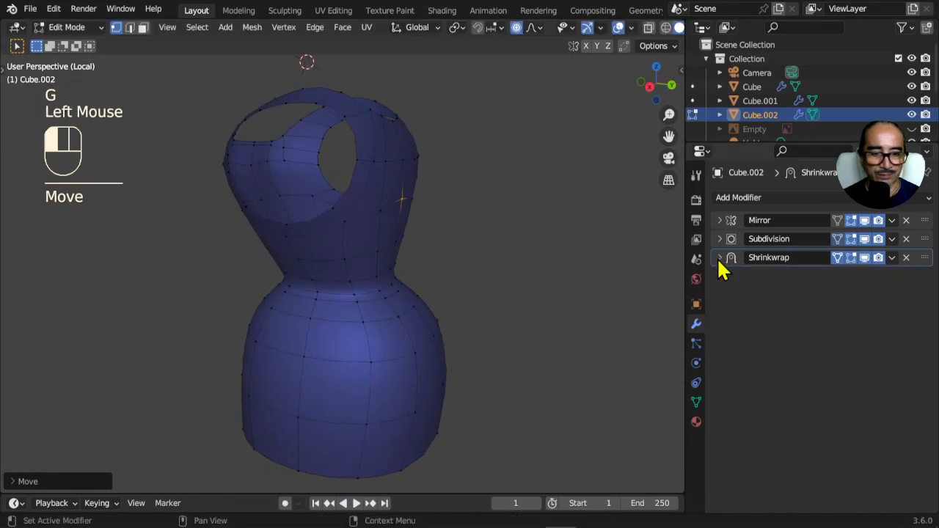
# Leave the dress-only local view and isolate the dress and the body together in Object Mode
pyautogui.press('KP_Divide')
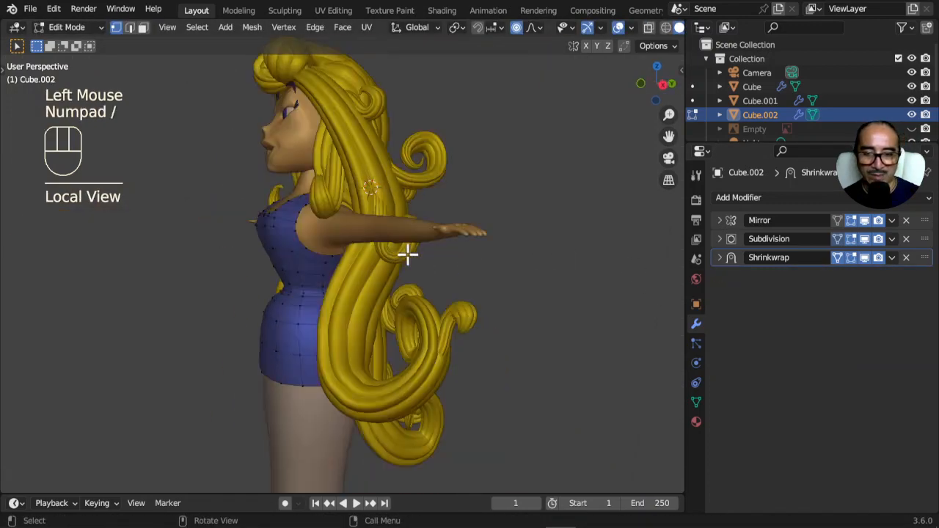
pyautogui.press('Tab')
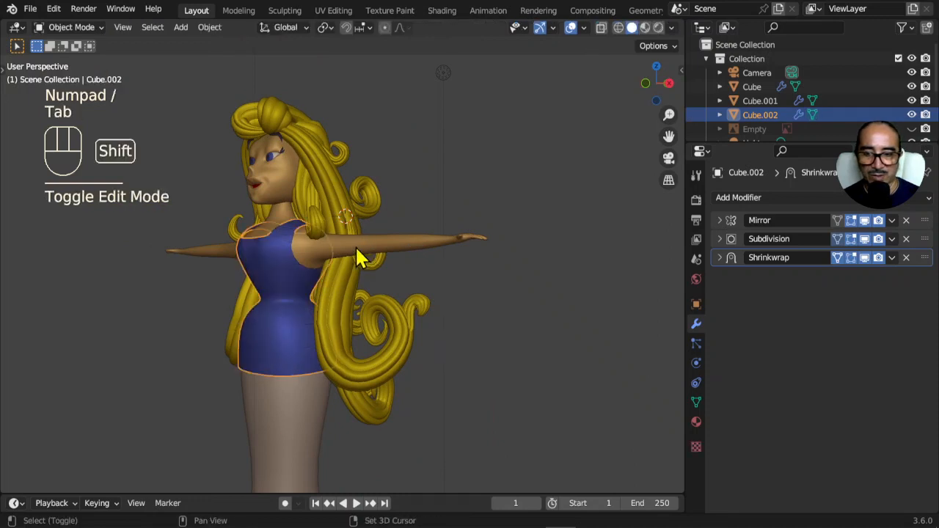
pyautogui.keyDown('shift'); pyautogui.click(360, 256); pyautogui.keyUp('shift')
pyautogui.press('KP_Divide')
pyautogui.moveTo(360, 258); pyautogui.dragTo(531, 239, button='middle')
pyautogui.keyDown('shift'); pyautogui.moveTo(427, 203); pyautogui.dragTo(425, 248, button='middle'); pyautogui.keyUp('shift')
pyautogui.scroll(2, 384, 298)
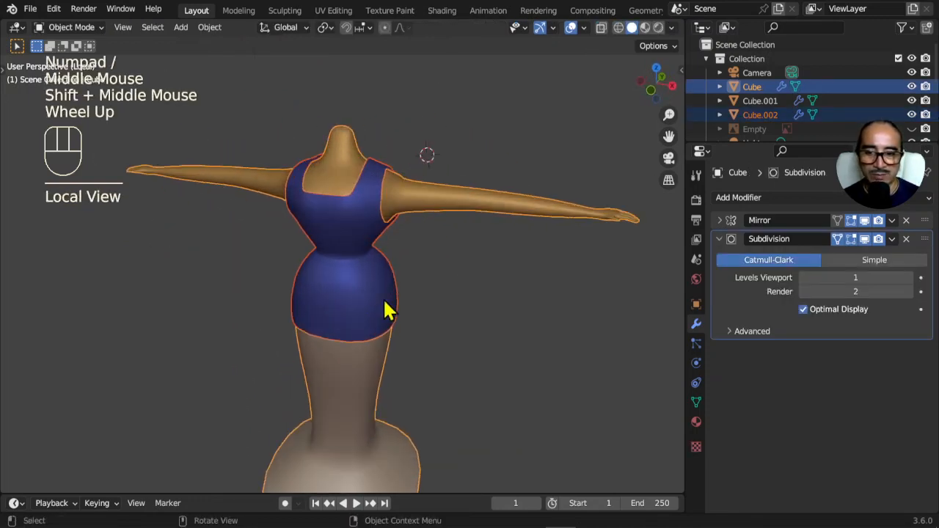
pyautogui.moveTo(352, 297); pyautogui.dragTo(386, 292, button='middle')
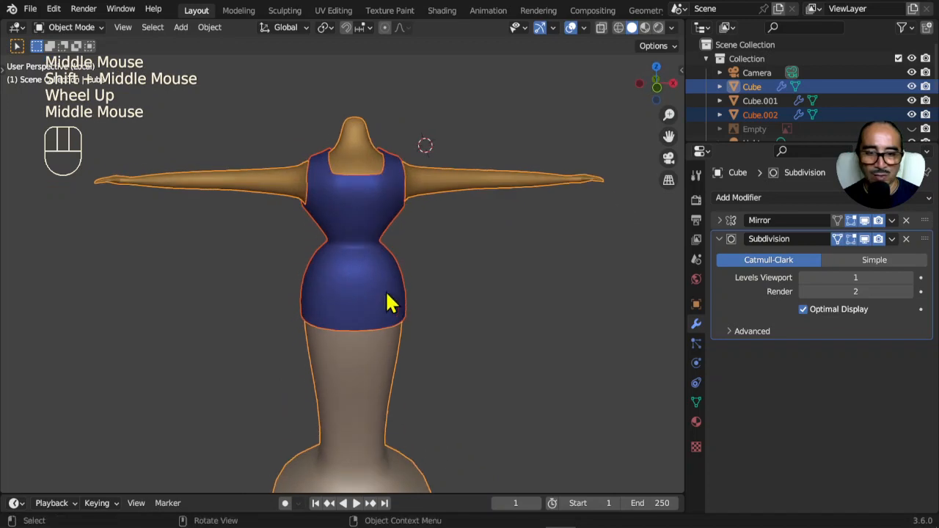
# Apply the Shrinkwrap modifier on the dress
pyautogui.click(368, 220)
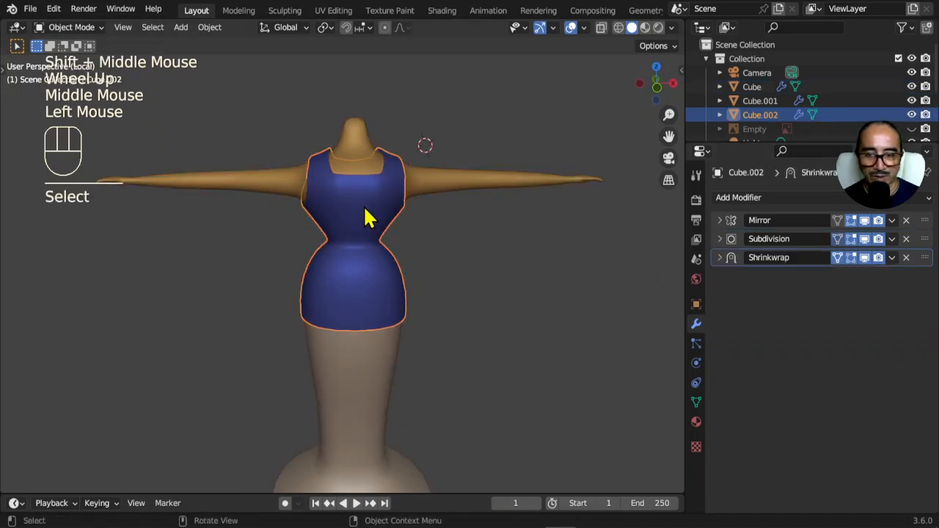
pyautogui.click(739, 261)
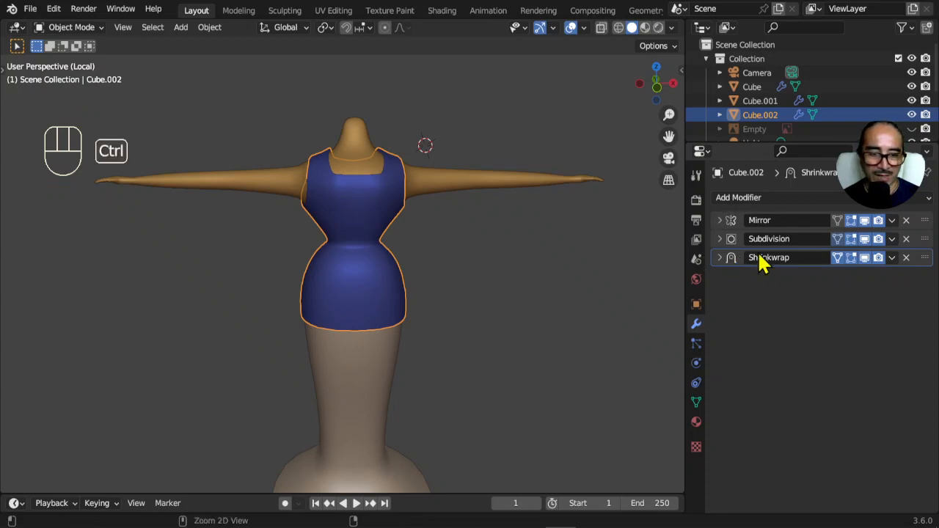
pyautogui.hotkey('ctrl', 'a')
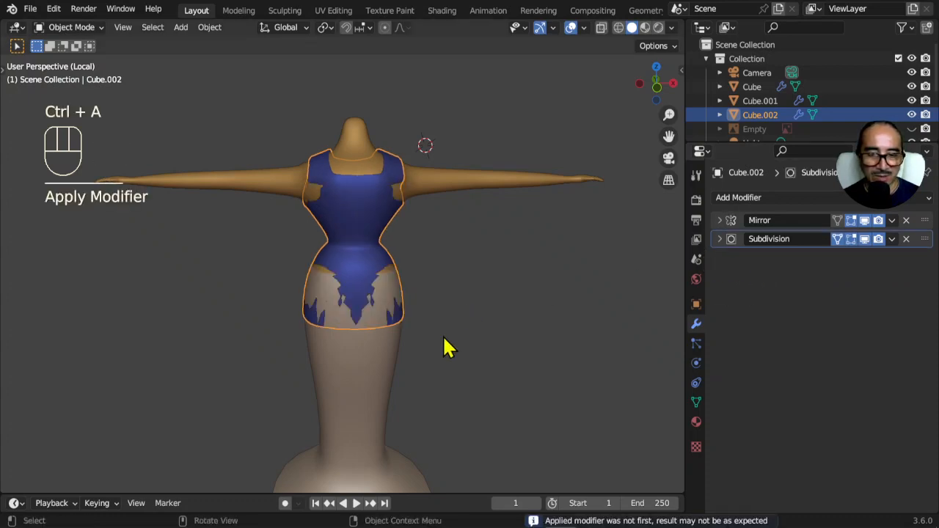
# Scale the dress's bottom edge loop up by about 1.2 with smooth proportional editing
pyautogui.press('Tab')
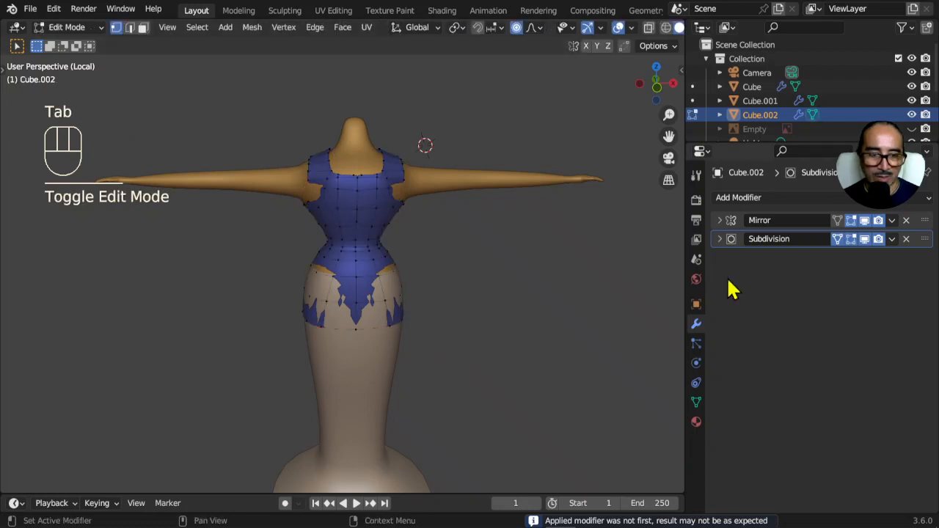
pyautogui.keyDown('alt'); pyautogui.click(371, 327); pyautogui.keyUp('alt')
pyautogui.press('s')
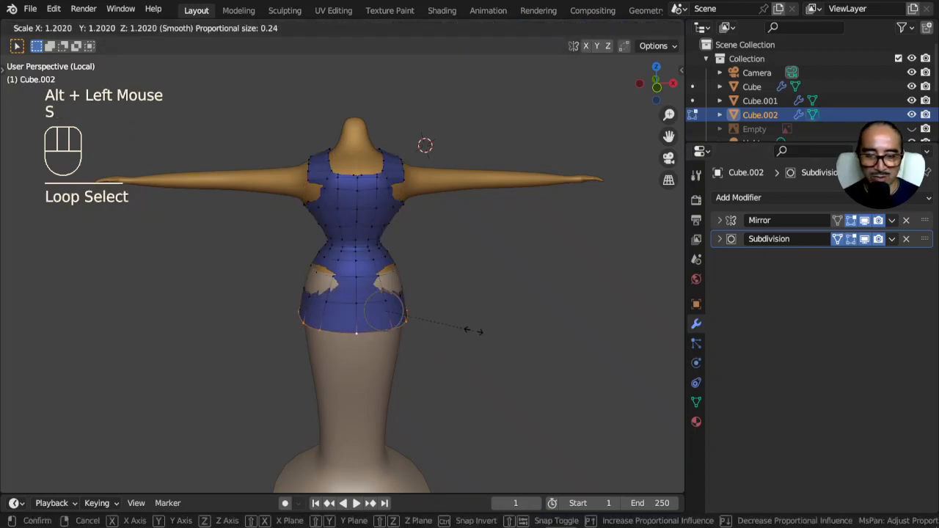
pyautogui.click(470, 330)
# Grow the hem selection upward one row at a time, scaling the skirt up by about 1.09 and then about 1.1
pyautogui.press('ctrl+KP_Add')
pyautogui.press('s')
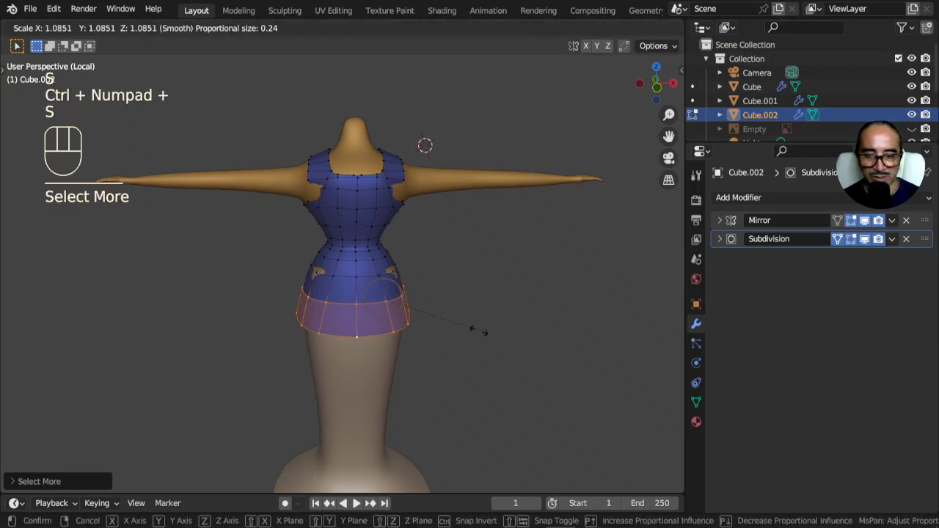
pyautogui.click(471, 330)
pyautogui.press('ctrl+KP_Add')
pyautogui.press('s')
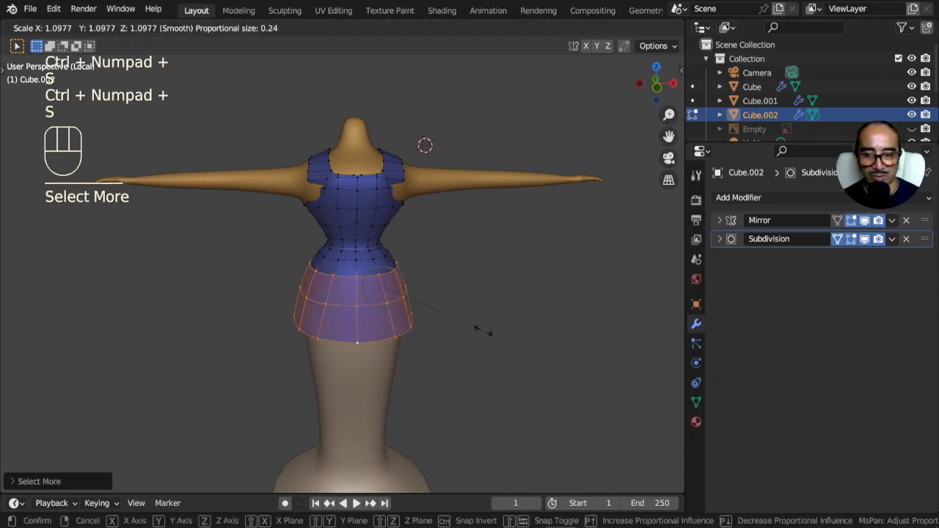
pyautogui.click(485, 330)
# Nudge the front vertex of the hip row in the side view with smooth proportional editing
pyautogui.moveTo(485, 329); pyautogui.dragTo(310, 313, button='middle')
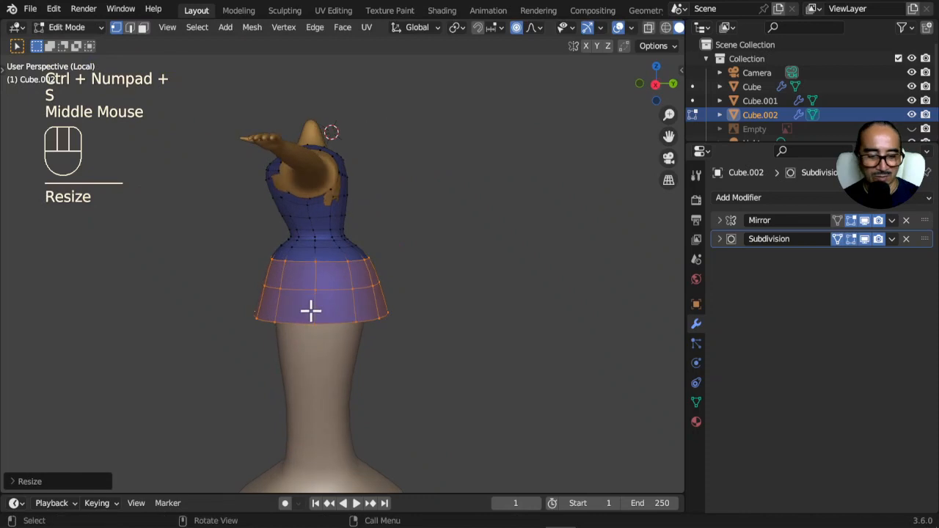
pyautogui.press('KP_3')
pyautogui.scroll(2, 253, 313)
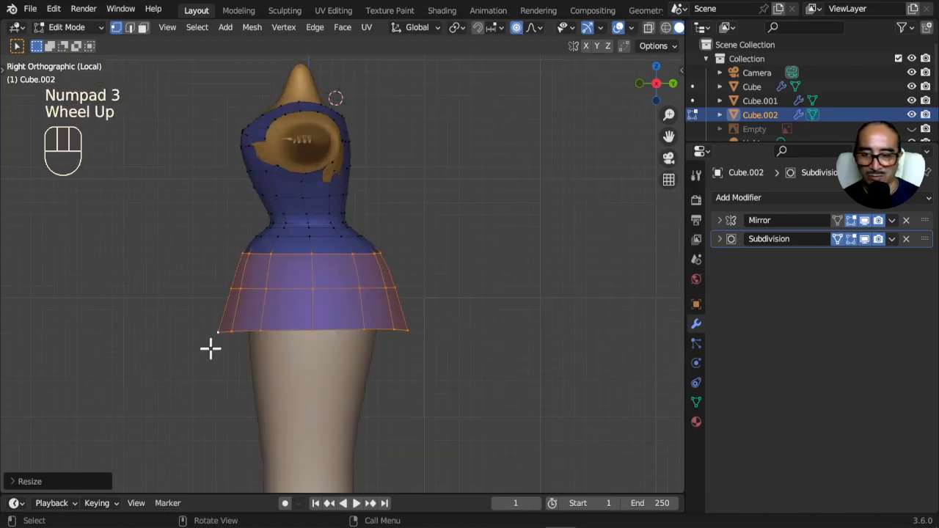
pyautogui.click(247, 256)
pyautogui.press('g')
pyautogui.click(278, 293)
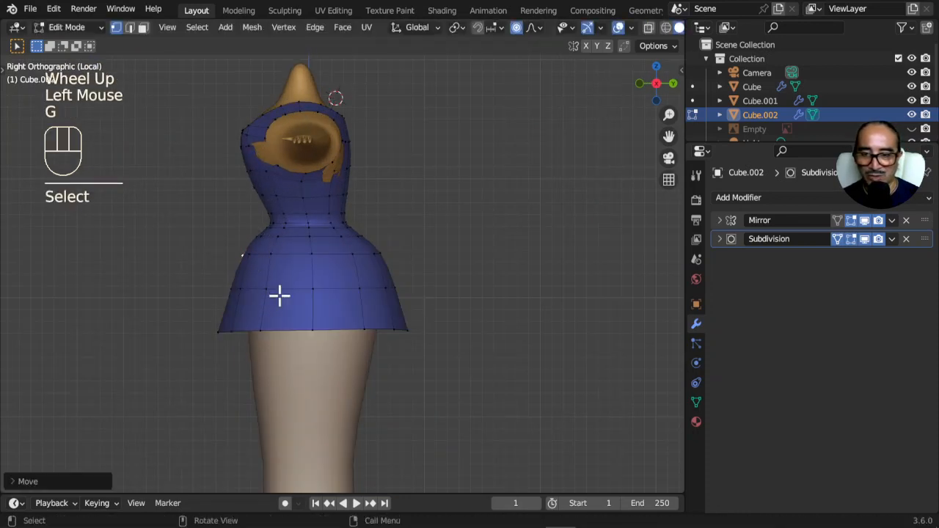
pyautogui.press('g')
pyautogui.click(274, 284)
# Shift the neighbouring side vertices along the hip row slightly downward in the side view
pyautogui.click(270, 255)
pyautogui.press('g')
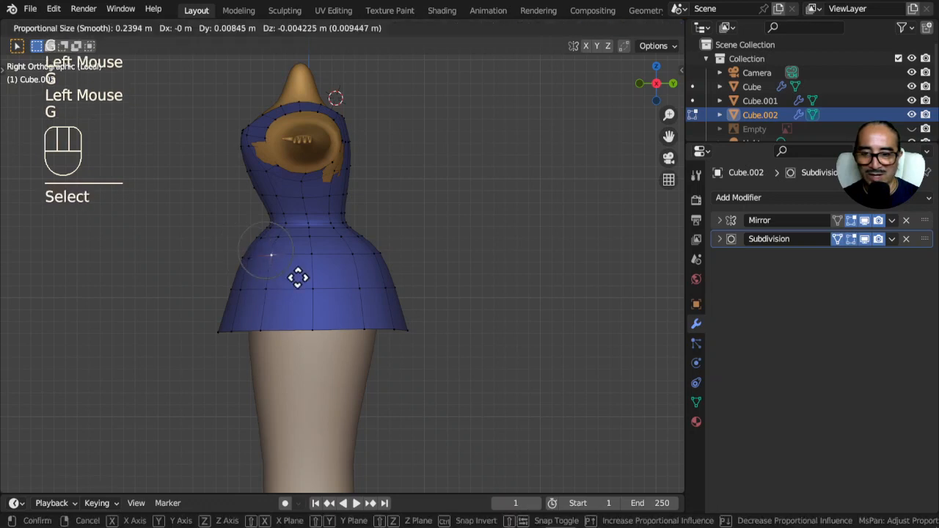
pyautogui.click(298, 280)
pyautogui.moveTo(310, 262); pyautogui.dragTo(332, 281)
pyautogui.click(281, 260)
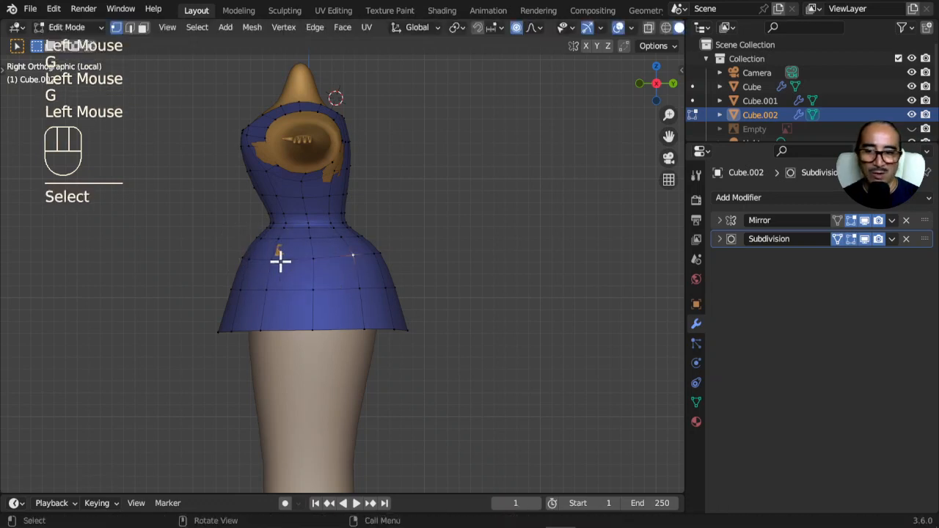
# Move the front side hip vertex so the dress covers the body poking through, and check the shape in Object Mode
pyautogui.moveTo(321, 273)
pyautogui.mouseDown(button='middle')
pyautogui.moveTo(311, 286)
pyautogui.moveTo(252, 260)
pyautogui.moveTo(348, 286)
pyautogui.moveTo(337, 274)
pyautogui.mouseUp(button='middle')
pyautogui.click(251, 259)
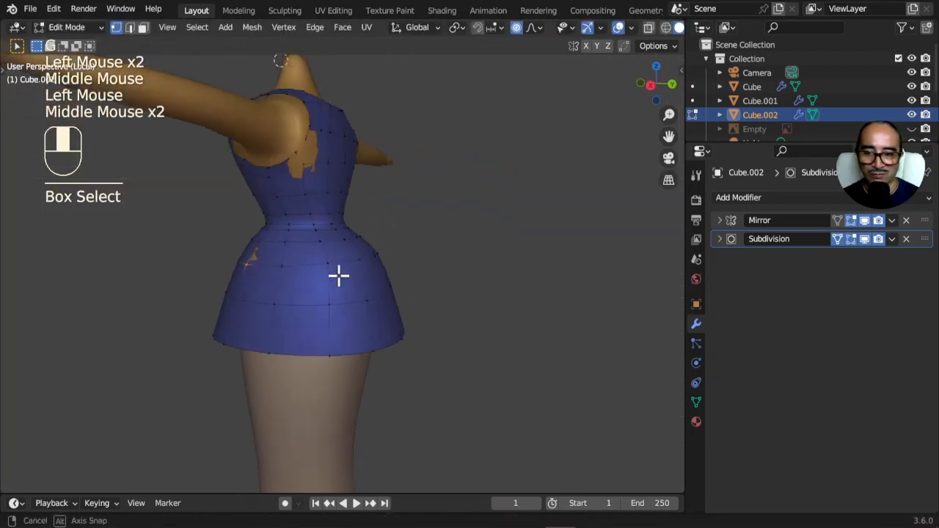
pyautogui.press('g')
pyautogui.click(286, 292)
pyautogui.moveTo(286, 292); pyautogui.dragTo(425, 337, button='middle')
pyautogui.press('Tab')
pyautogui.scroll(-1, 430, 287)
pyautogui.moveTo(429, 286); pyautogui.dragTo(447, 298, button='middle')
pyautogui.scroll(1, 445, 286)
pyautogui.press('Tab')
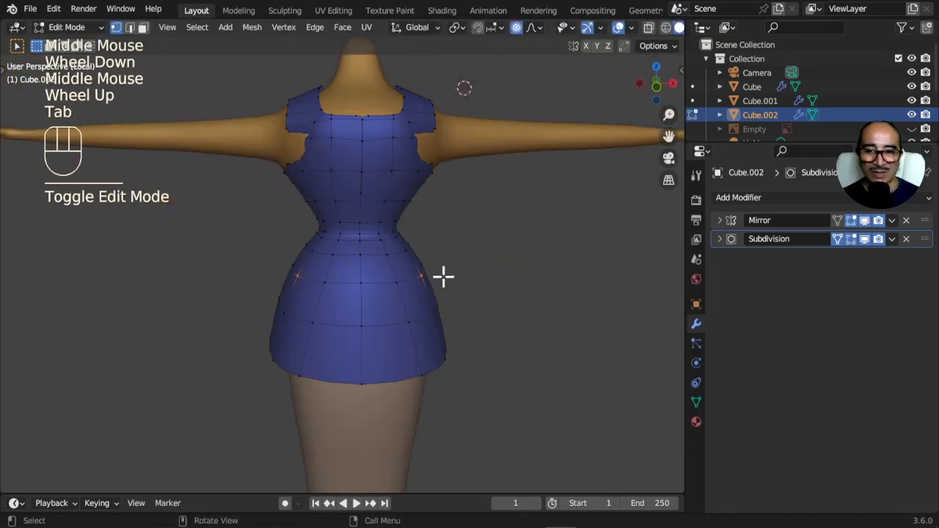
# Move the vertex at the dress's armhole edge to cover the body poking through
pyautogui.click(440, 145)
pyautogui.moveTo(440, 145); pyautogui.dragTo(364, 205, button='middle')
pyautogui.press('g')
pyautogui.click(380, 204)
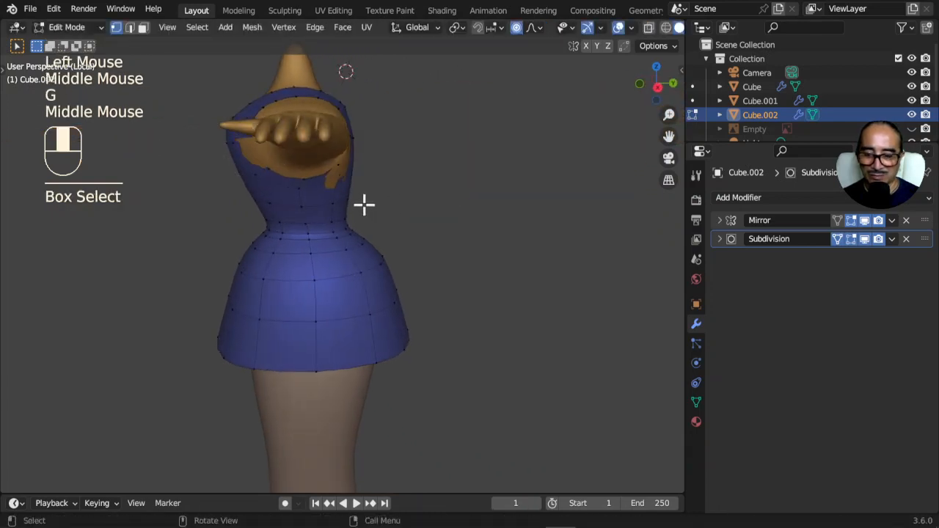
# Shrink/Fatten the whole dress mesh outward by about 0.07 m and check the fit in Object Mode
pyautogui.press('a')
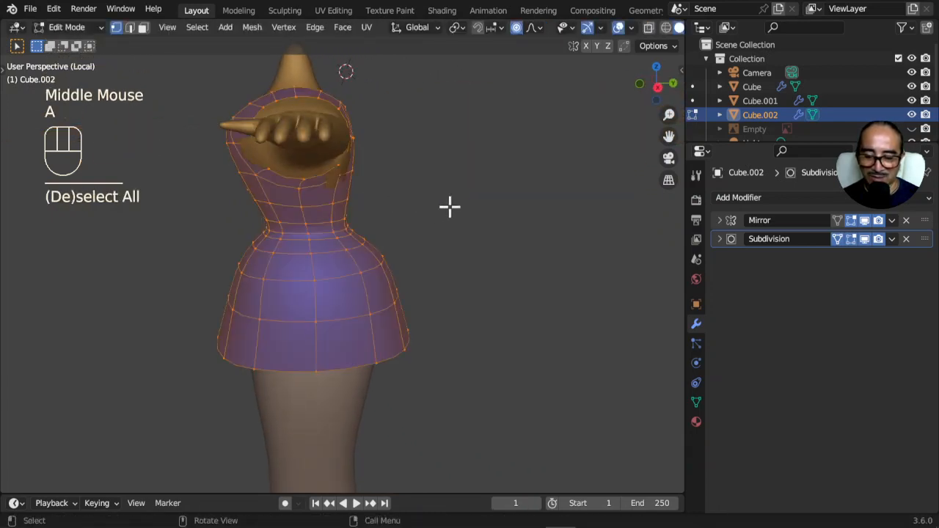
pyautogui.hotkey('alt', 's')
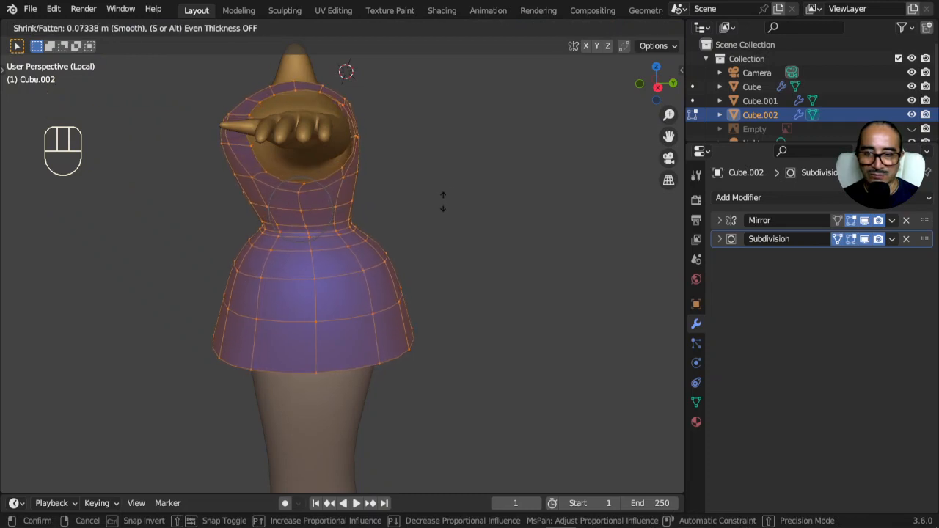
pyautogui.click(444, 202)
pyautogui.moveTo(335, 249); pyautogui.dragTo(411, 288, button='middle')
pyautogui.press('Tab')
pyautogui.scroll(-1, 442, 257)
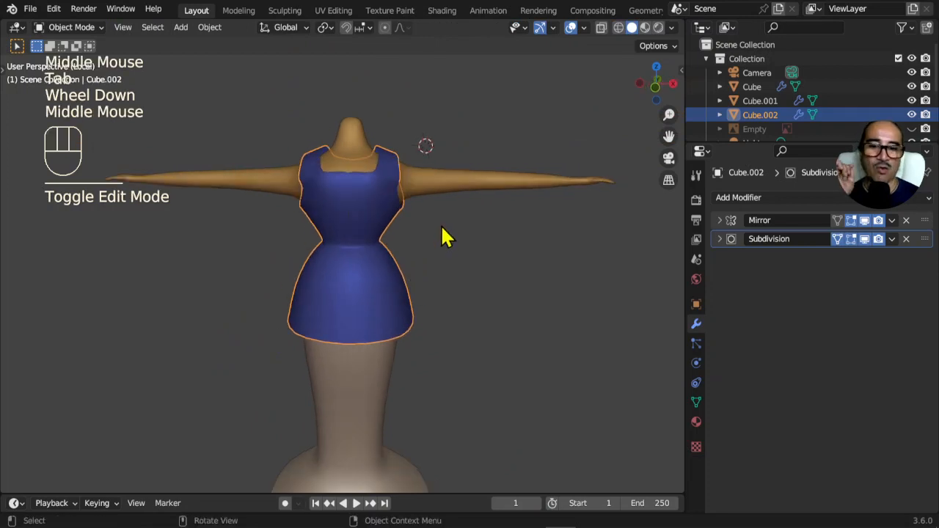
# Try to rip the centre edge at the skirt's hem to open a slit, and undo the rip
pyautogui.press('Tab')
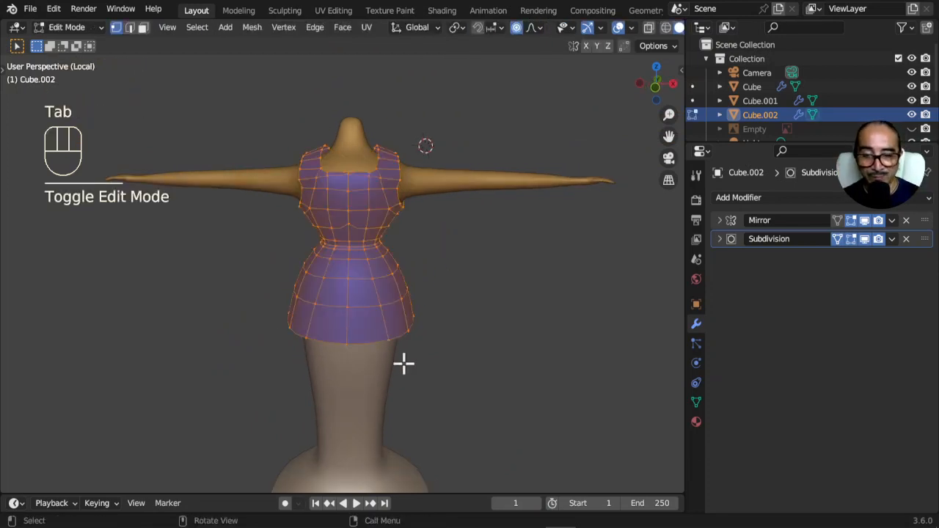
pyautogui.click(345, 349)
pyautogui.keyDown('shift'); pyautogui.click(346, 308); pyautogui.keyUp('shift')
pyautogui.moveTo(346, 308); pyautogui.dragTo(398, 371, button='middle')
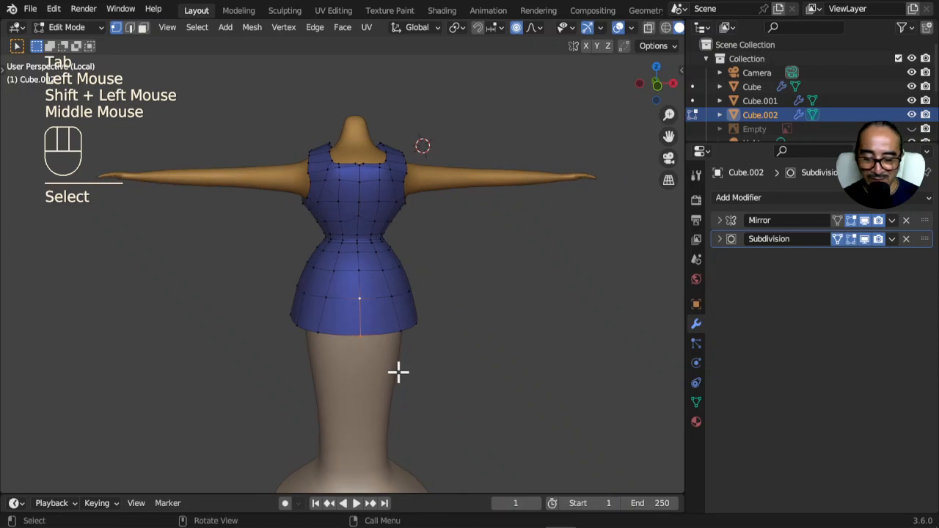
pyautogui.press('v')
pyautogui.click(404, 377)
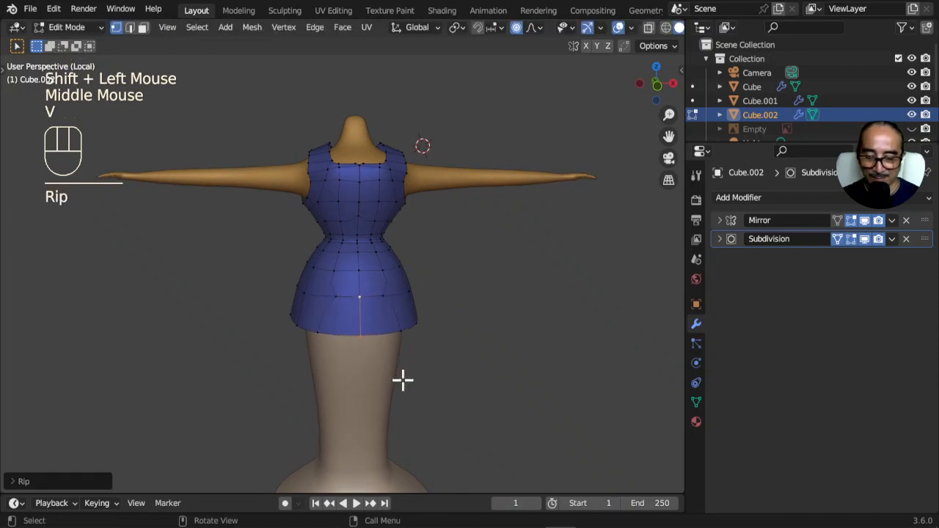
pyautogui.hotkey('ctrl', 'z')
pyautogui.hotkey('ctrl', 'z')
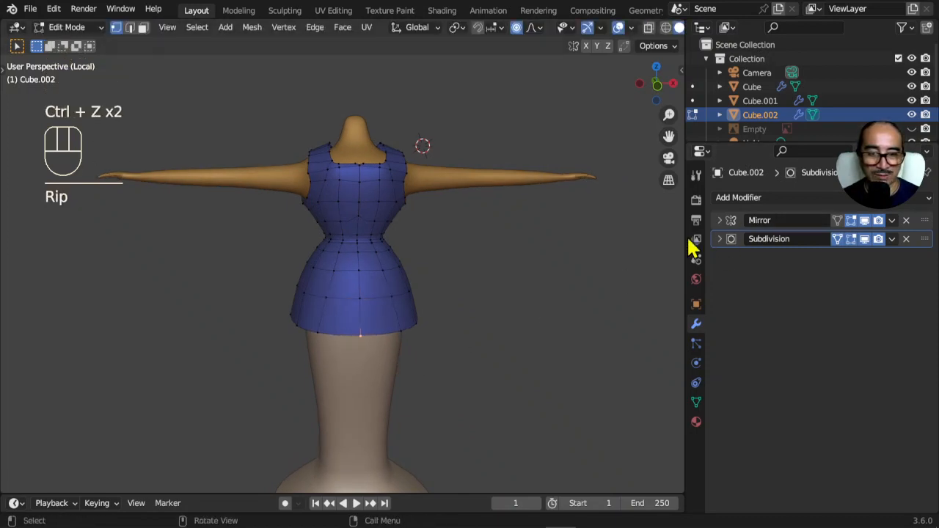
# Apply the dress's Mirror modifier in Object Mode, keeping only the Subdivision modifier
pyautogui.press('Tab')
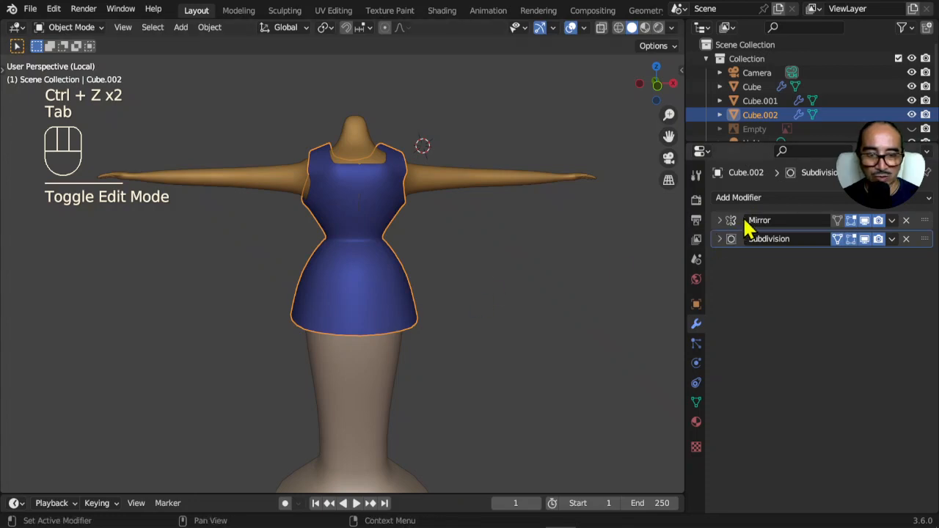
pyautogui.hotkey('ctrl', 'a')
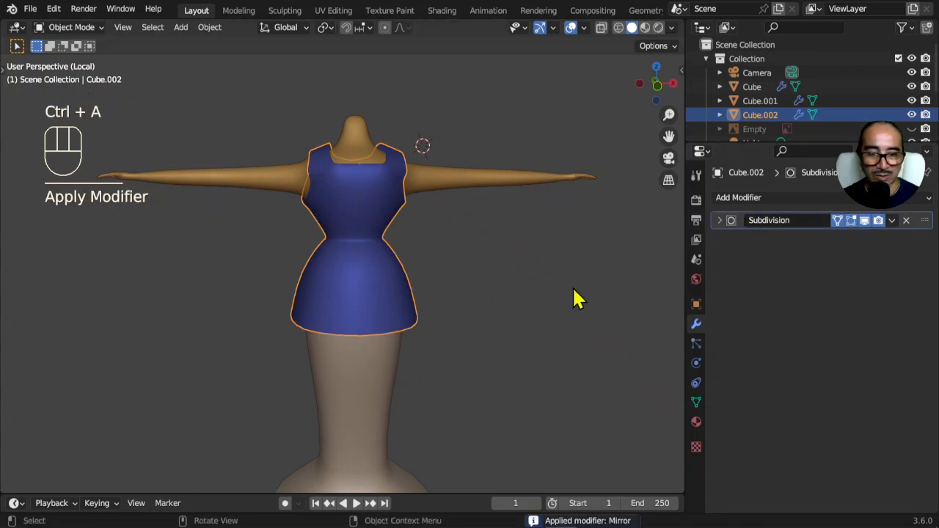
pyautogui.click(892, 220)
pyautogui.click(893, 222)
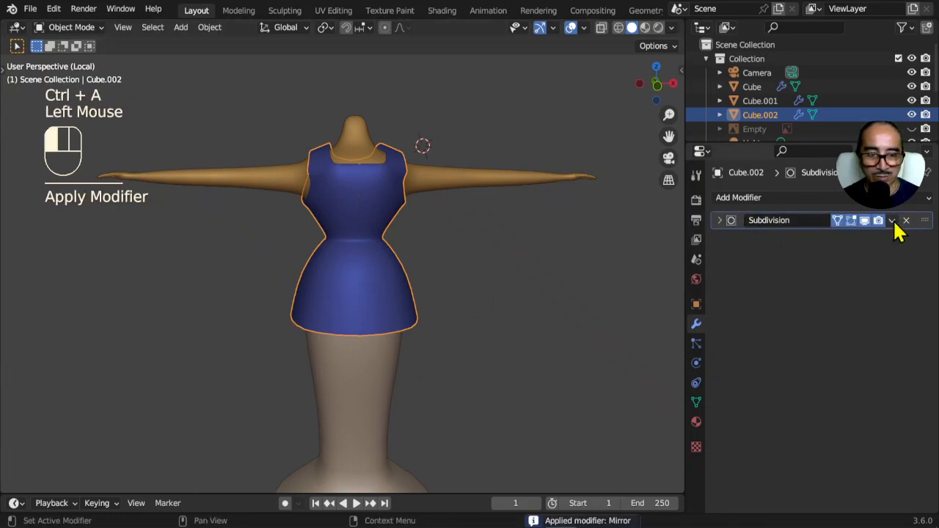
# Rip the skirt's front centre edge at the hem into a slit and move its other side's vertices away to widen it
pyautogui.press('Tab')
pyautogui.keyDown('shift'); pyautogui.click(360, 300); pyautogui.keyUp('shift')
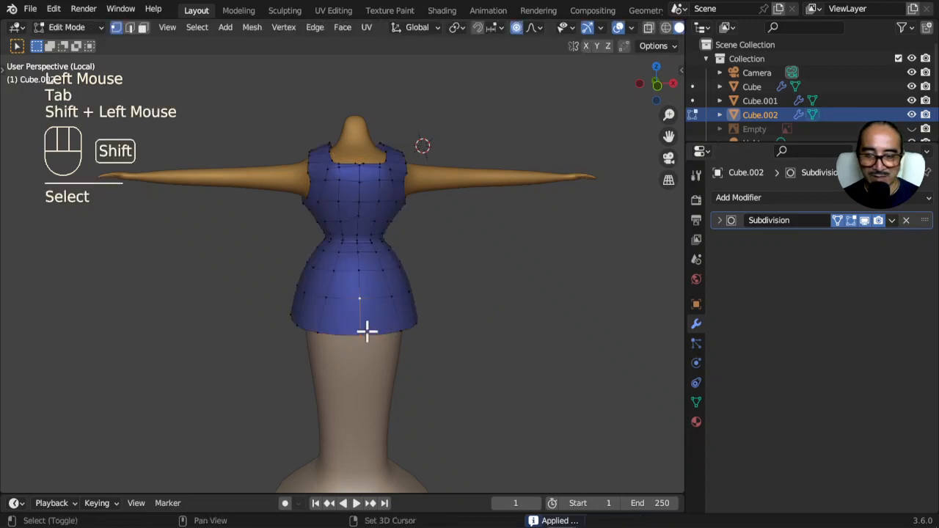
pyautogui.press('v')
pyautogui.click(391, 349)
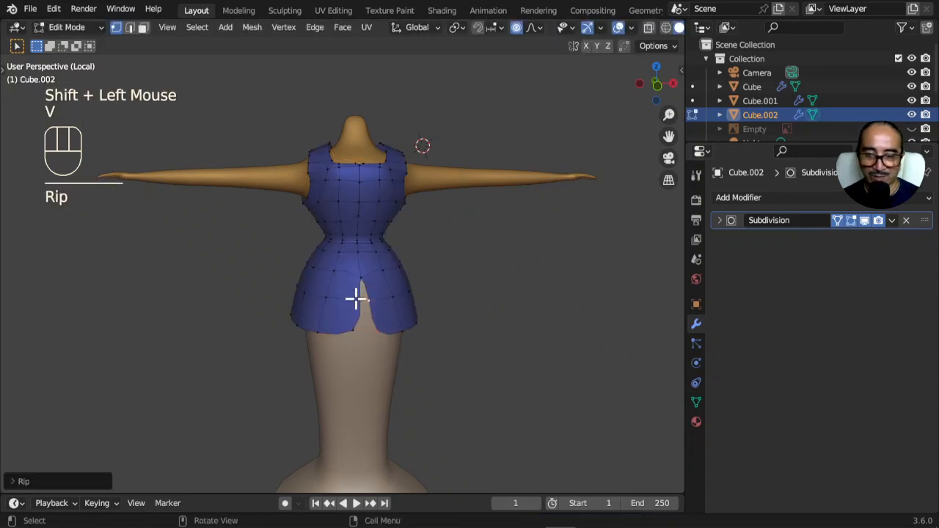
pyautogui.keyDown('shift'); pyautogui.click(357, 318); pyautogui.keyUp('shift')
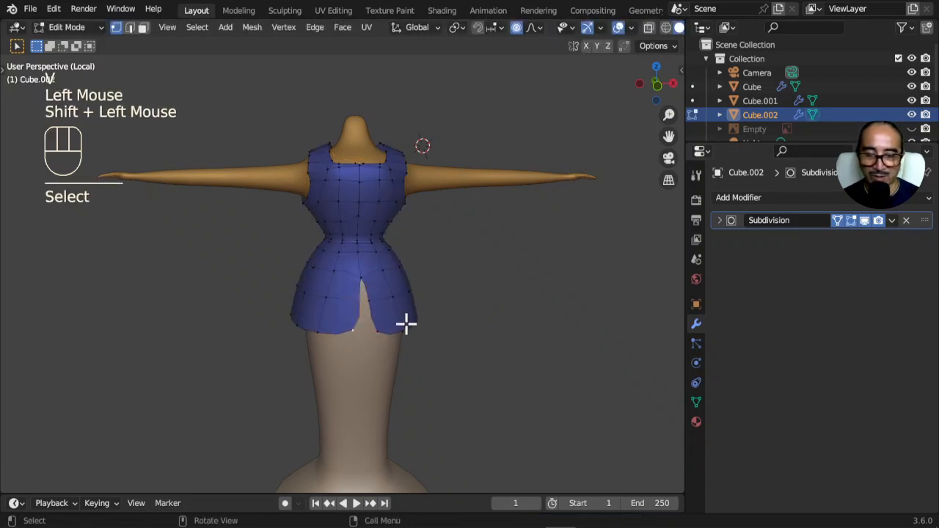
pyautogui.press('g')
pyautogui.click(488, 338)
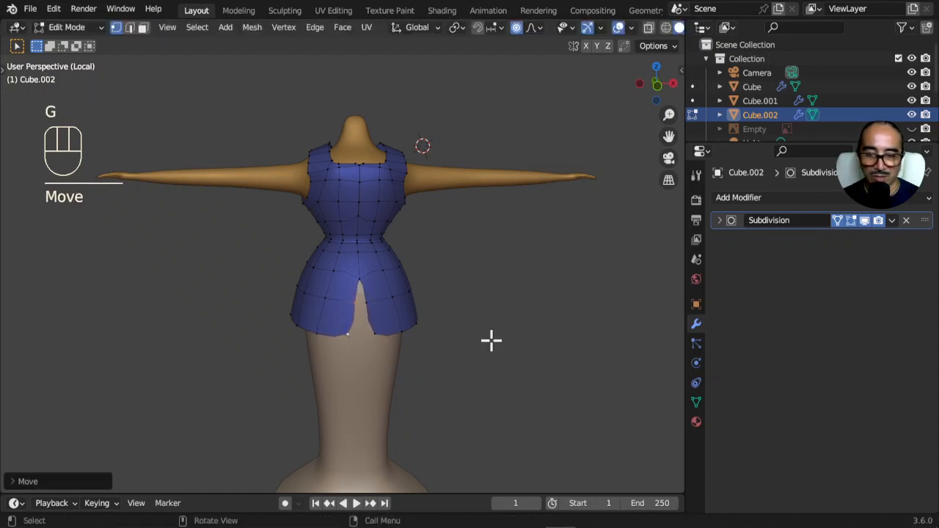
# Add a horizontal loop cut around the skirt just above the hem to sharpen the slit's lower corners
pyautogui.scroll(2, 488, 338)
pyautogui.press('ctrl')
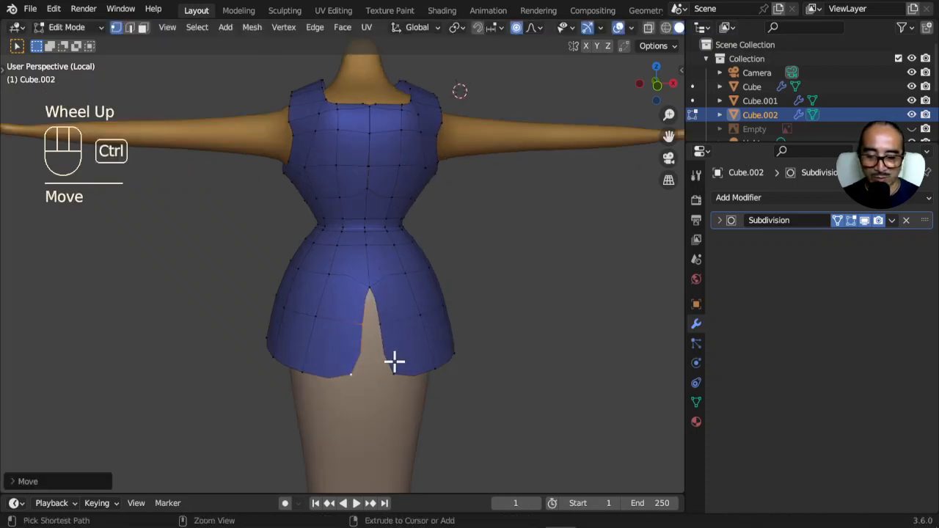
pyautogui.hotkey('ctrl', 'r')
pyautogui.click(394, 360)
pyautogui.click(335, 382)
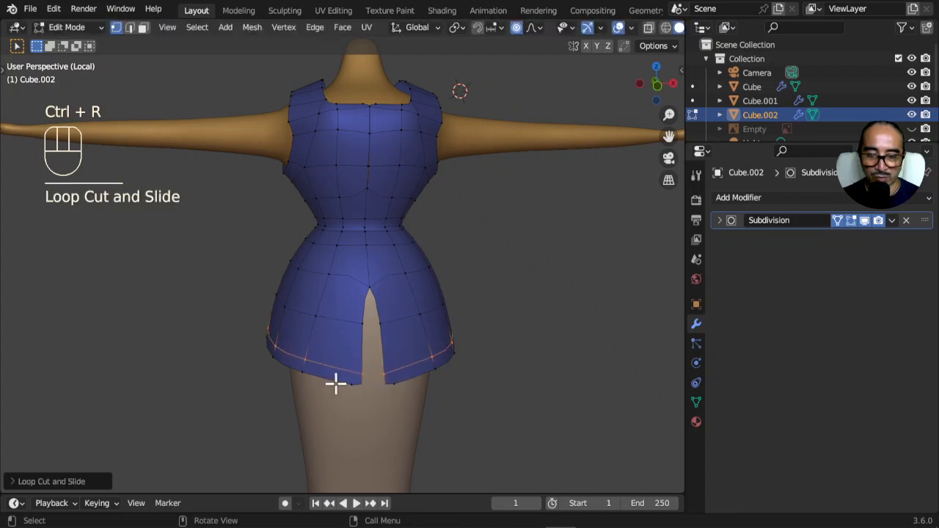
pyautogui.press('Tab')
# Select the whole dress mesh and merge its doubled centre vertices by distance, with a merge distance of about 0.019 m
pyautogui.moveTo(379, 391); pyautogui.dragTo(332, 282, button='middle')
pyautogui.scroll(2, 337, 264)
pyautogui.keyDown('shift'); pyautogui.moveTo(342, 247); pyautogui.dragTo(389, 267, button='middle'); pyautogui.keyUp('shift')
pyautogui.press('Tab')
pyautogui.click(412, 254)
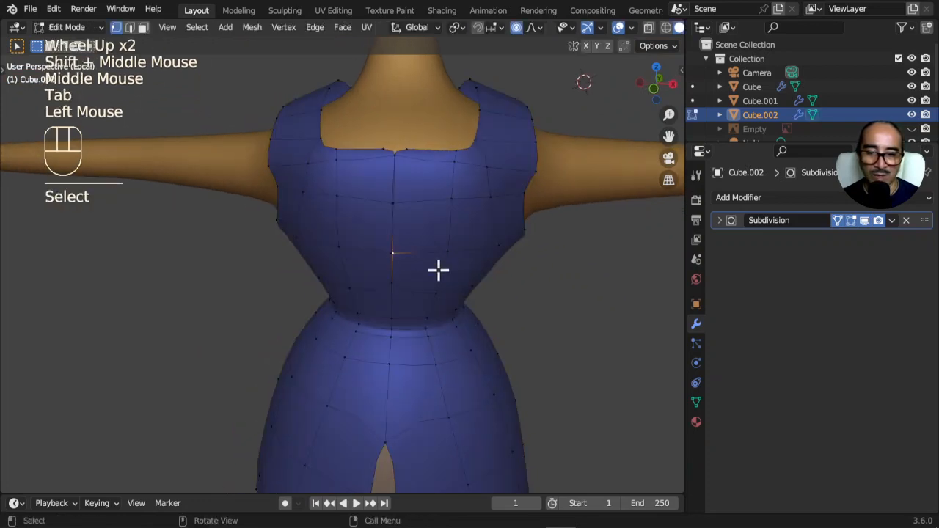
pyautogui.press('a')
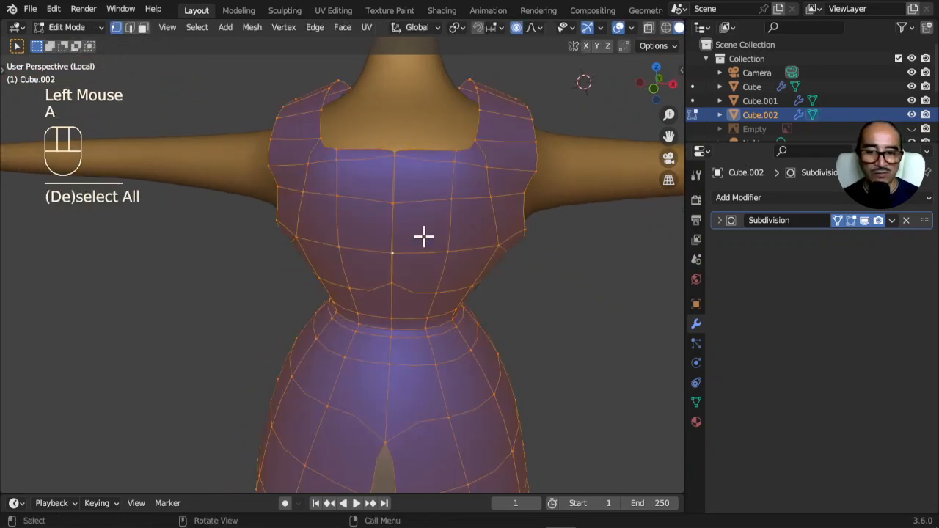
pyautogui.press('m')
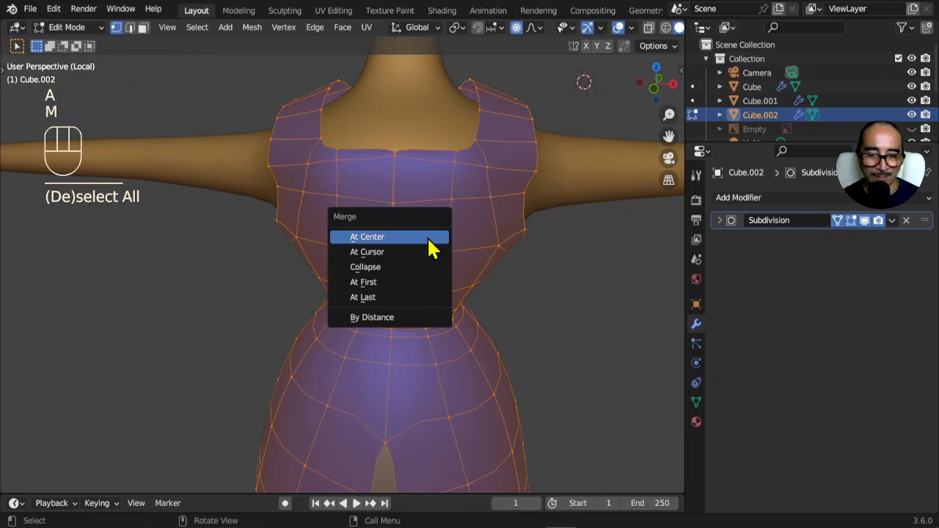
pyautogui.click(390, 317)
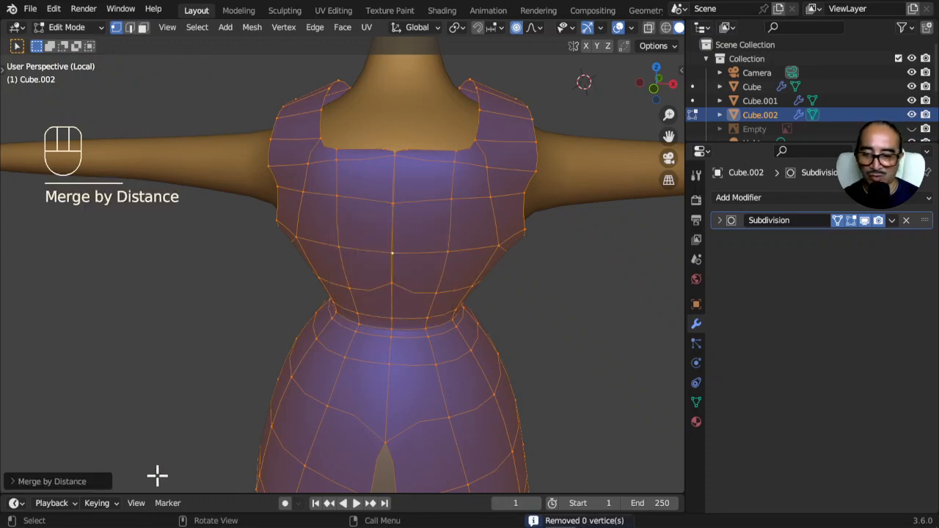
pyautogui.click(51, 481)
pyautogui.keyDown('shift'); pyautogui.click(137, 447); pyautogui.keyUp('shift')
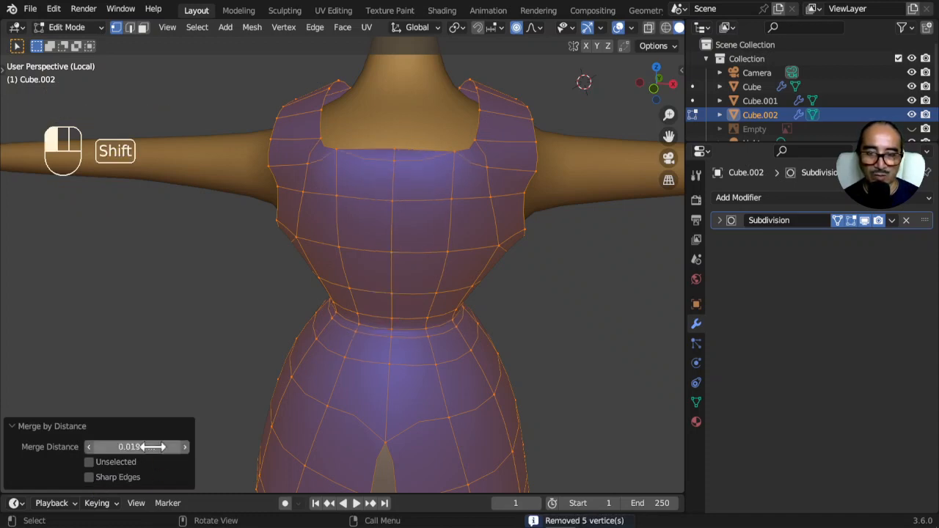
# Delete the stray vertex at the centre of the dress's front neckline and return to Object Mode
pyautogui.click(429, 141)
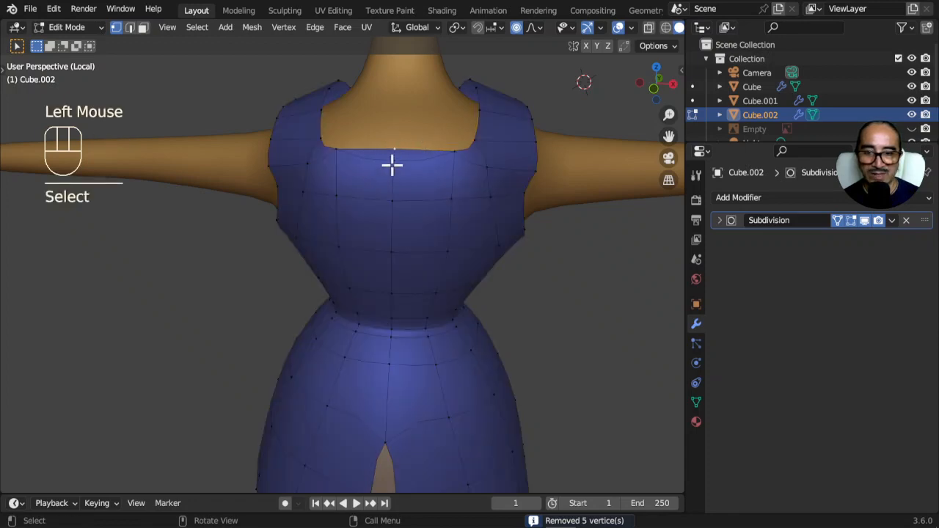
pyautogui.scroll(2, 464, 165)
pyautogui.moveTo(480, 191); pyautogui.dragTo(459, 201, button='middle')
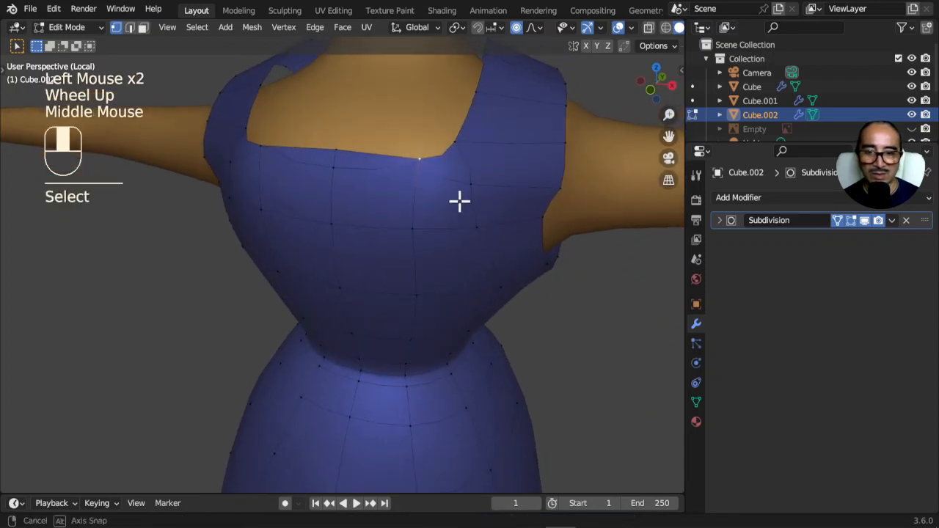
pyautogui.click(358, 157)
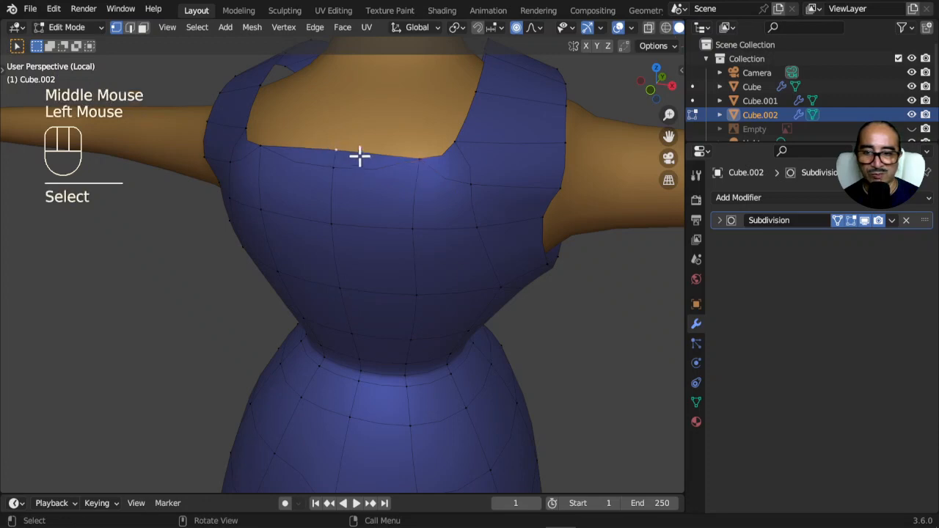
pyautogui.press('x')
pyautogui.click(300, 148)
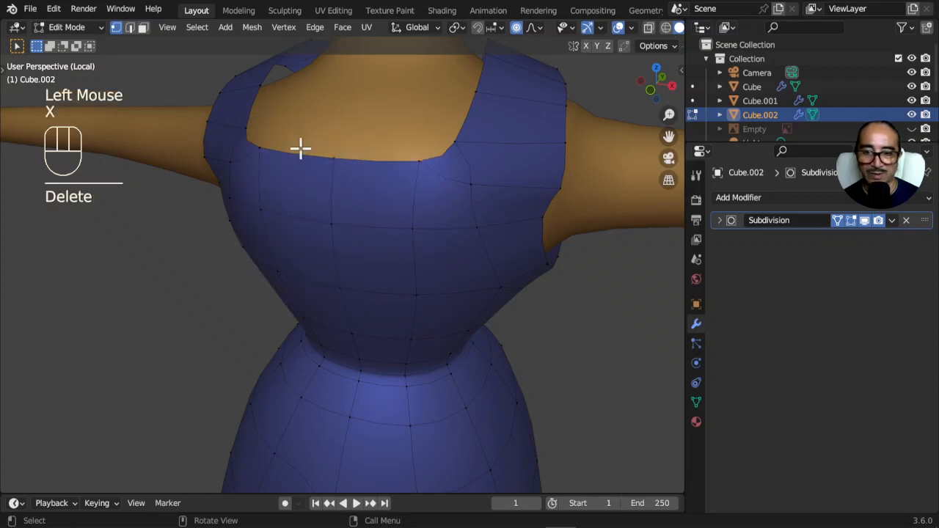
pyautogui.moveTo(300, 148); pyautogui.dragTo(455, 148, button='middle')
pyautogui.scroll(-3, 524, 208)
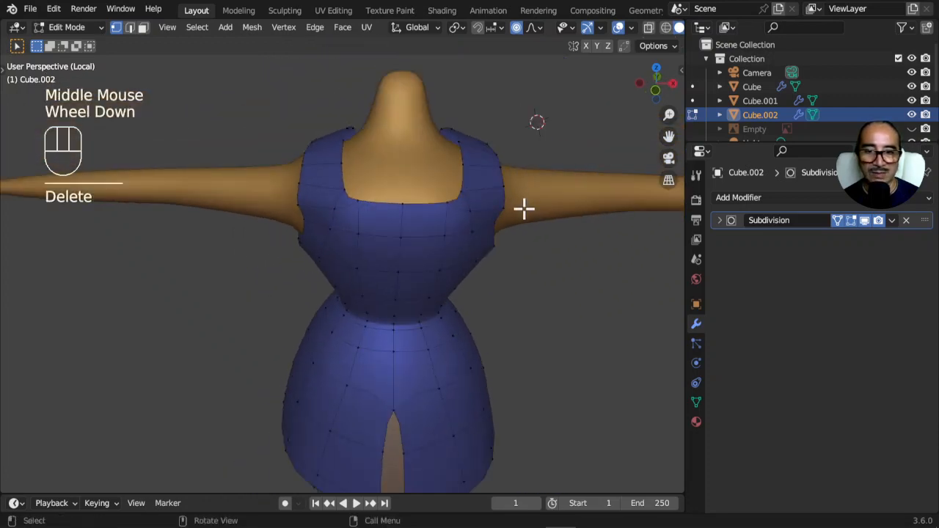
pyautogui.press('Tab')
# Add Cloth physics to the dress
pyautogui.scroll(-1, 526, 233)
pyautogui.moveTo(526, 233); pyautogui.dragTo(482, 206, button='middle')
pyautogui.moveTo(407, 363); pyautogui.dragTo(413, 340, button='middle')
pyautogui.scroll(-2, 412, 340)
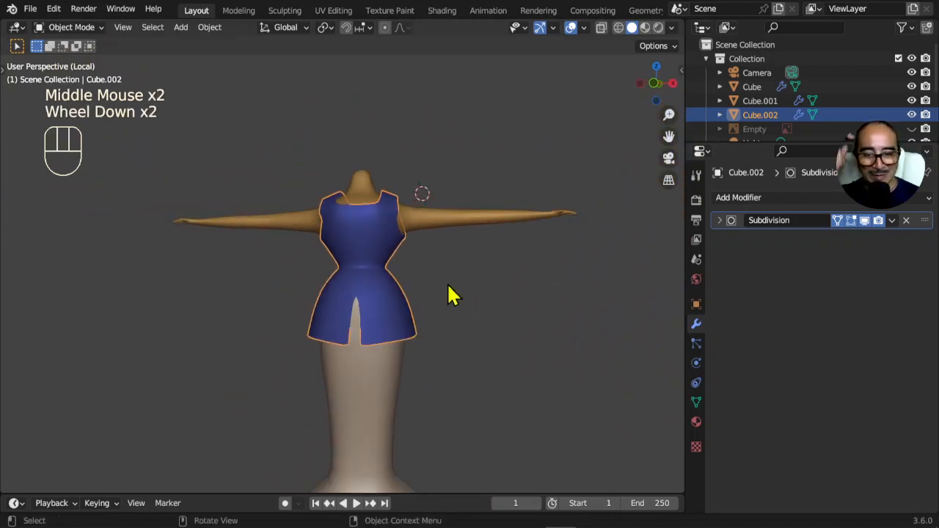
pyautogui.click(389, 246)
pyautogui.click(696, 363)
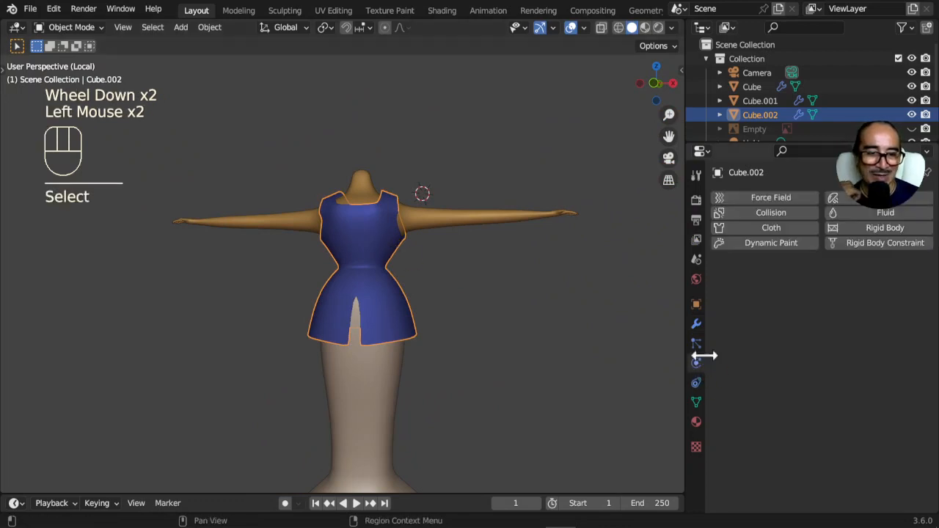
pyautogui.click(769, 229)
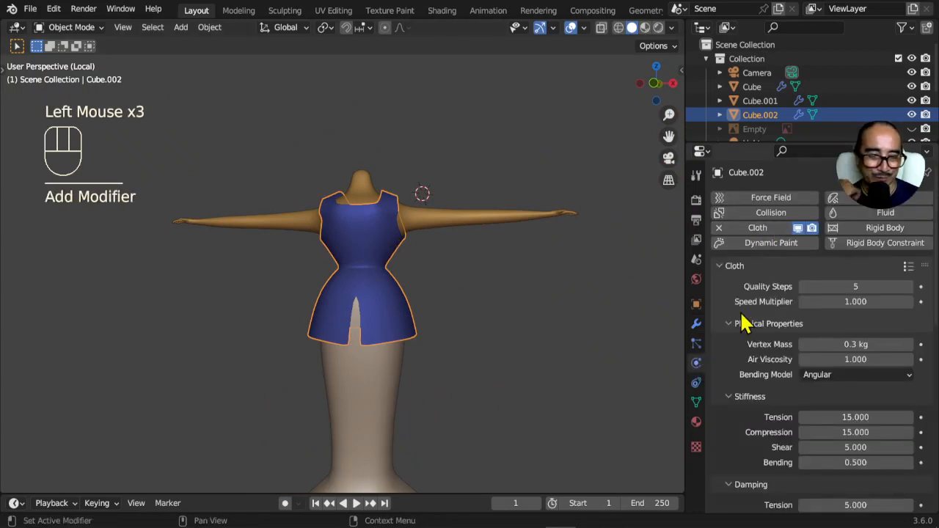
# Enable Sewing in the Shape settings of the dress's cloth simulation
pyautogui.scroll(-5, 745, 306)
pyautogui.scroll(-7, 763, 312)
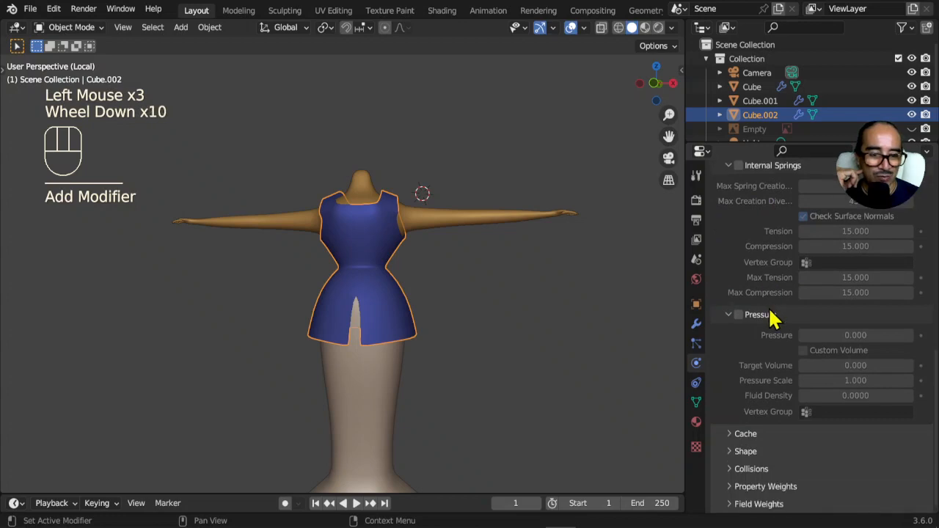
pyautogui.click(761, 452)
pyautogui.scroll(-4, 802, 359)
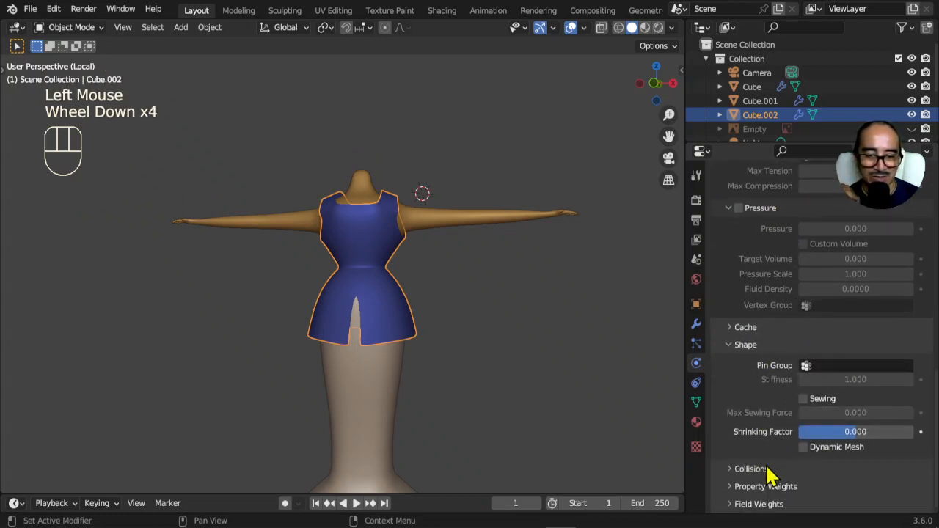
pyautogui.click(803, 399)
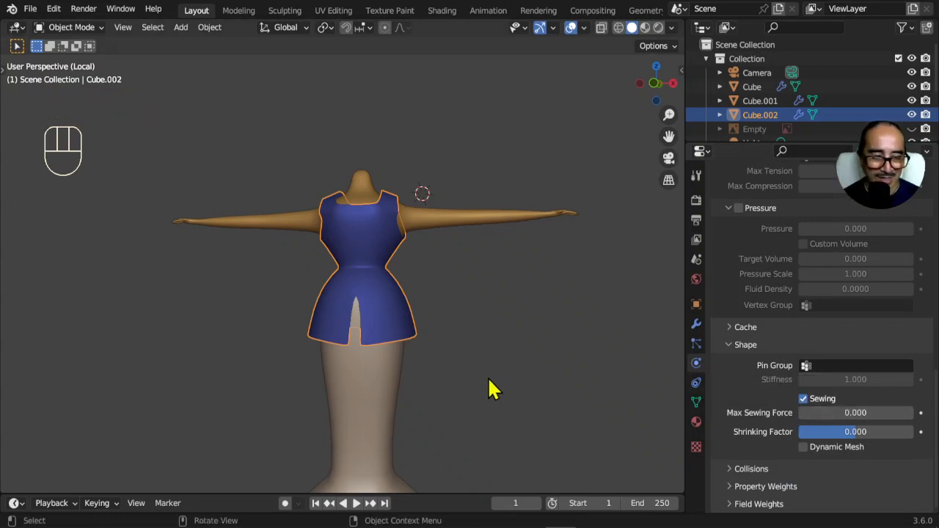
# Add Collision physics to the character's body
pyautogui.click(454, 215)
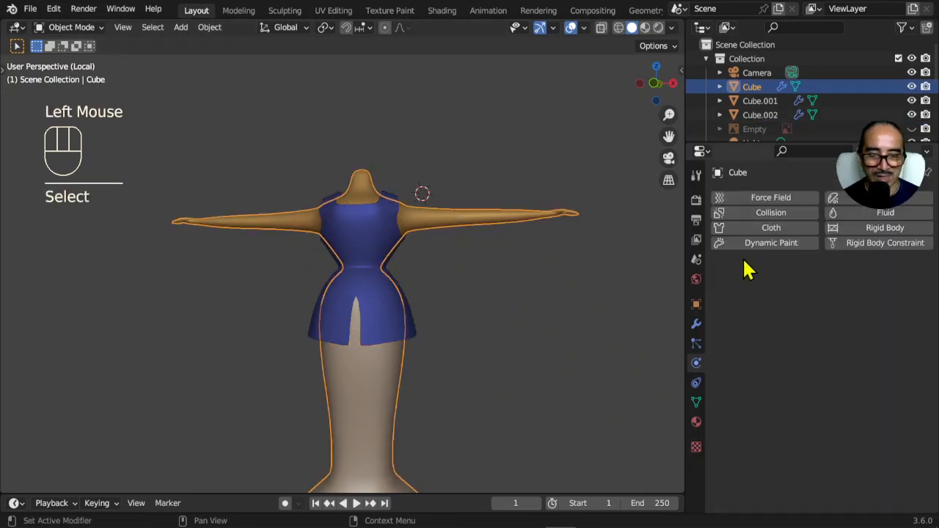
pyautogui.click(754, 212)
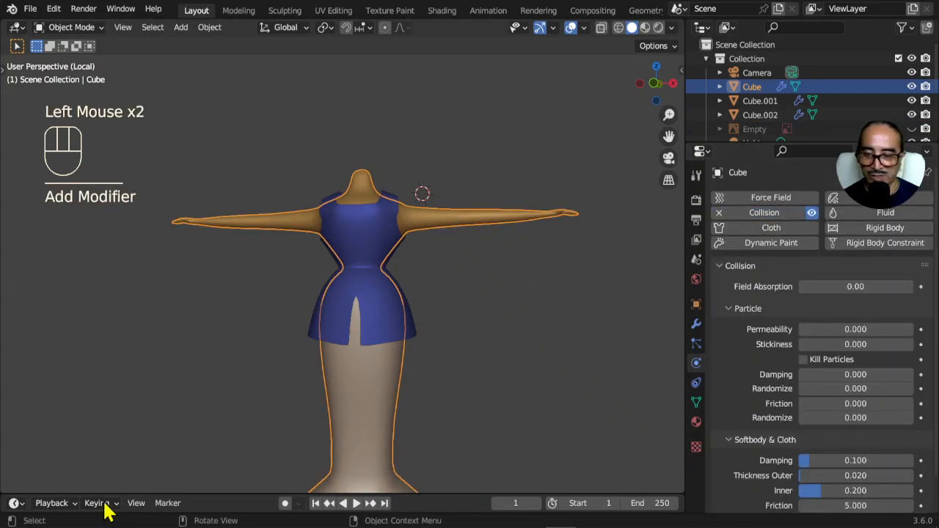
# Enlarge the timeline area and set the animation's end frame to 120
pyautogui.moveTo(107, 496); pyautogui.dragTo(105, 396)
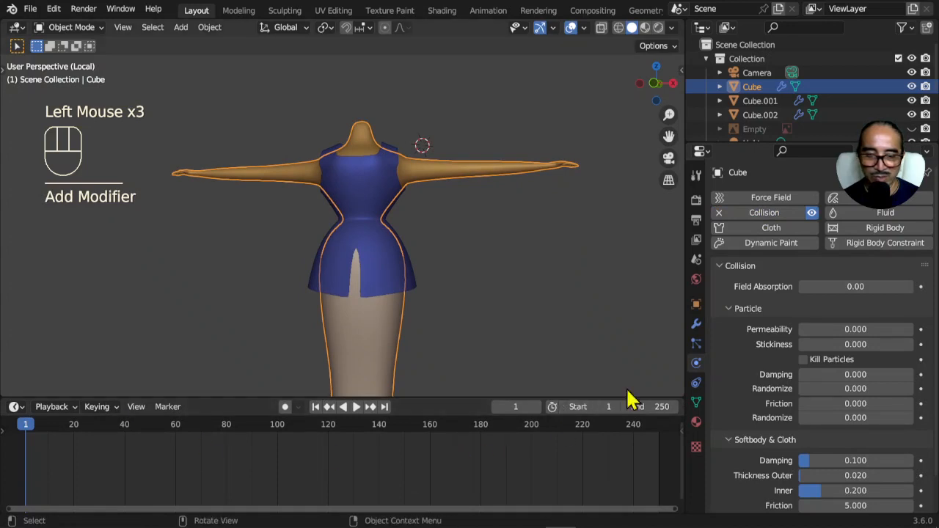
pyautogui.click(655, 411)
pyautogui.click(658, 410)
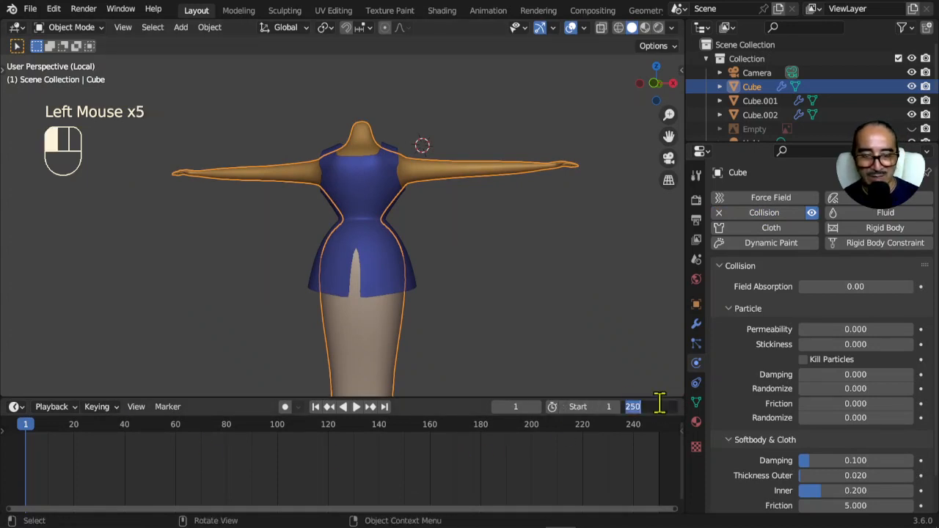
pyautogui.write('120')
pyautogui.press('Return')
# Play the cloth simulation while temporarily moving the character's body to test the collision, then stop playback and return to frame 0
pyautogui.press('space')
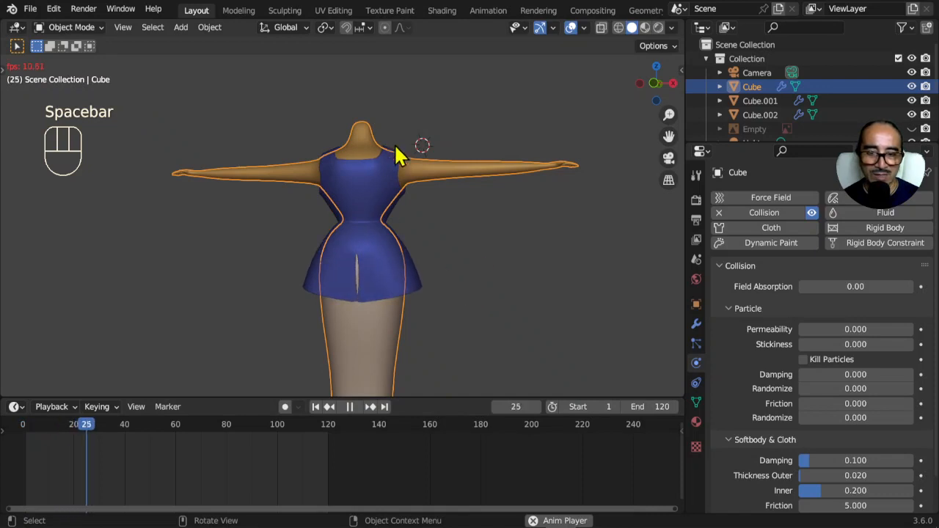
pyautogui.moveTo(411, 239); pyautogui.dragTo(391, 236, button='middle')
pyautogui.moveTo(366, 223); pyautogui.dragTo(462, 275, button='middle')
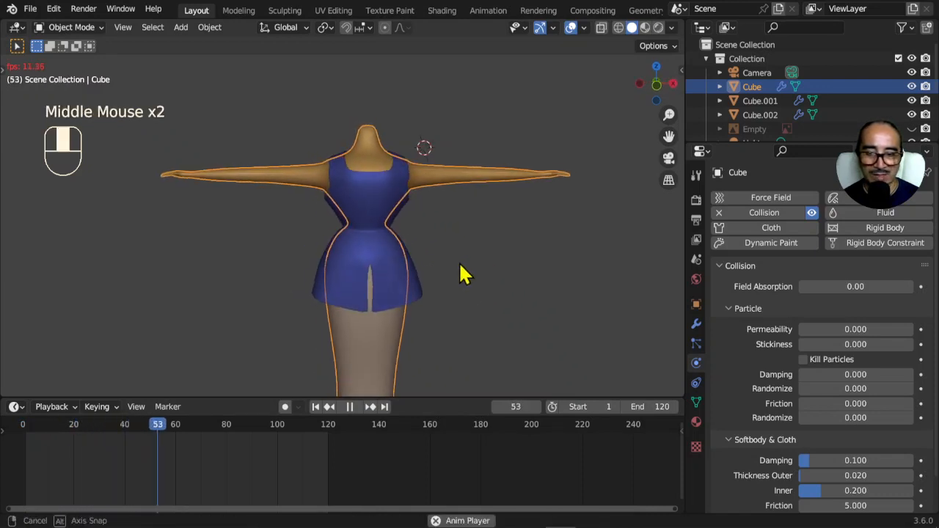
pyautogui.press('g')
pyautogui.rightClick(451, 178)
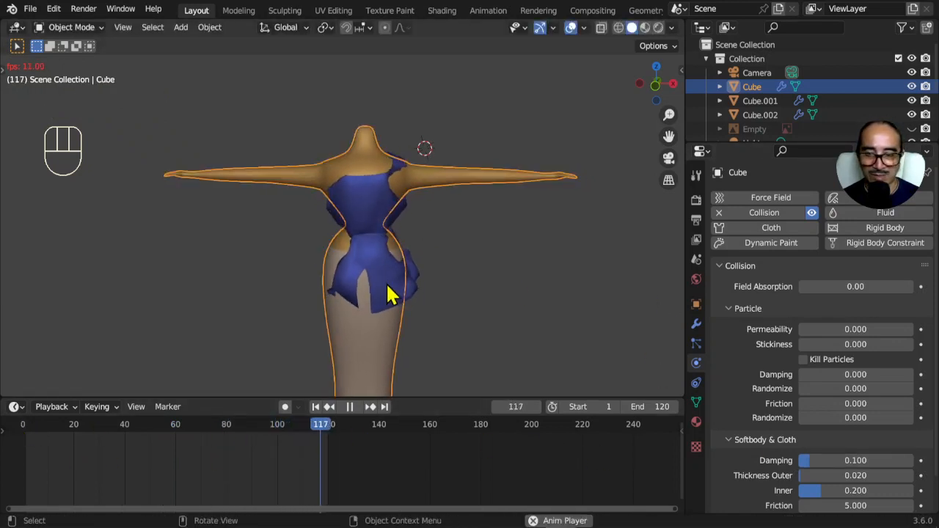
pyautogui.press('space')
pyautogui.click(451, 187)
pyautogui.click(23, 436)
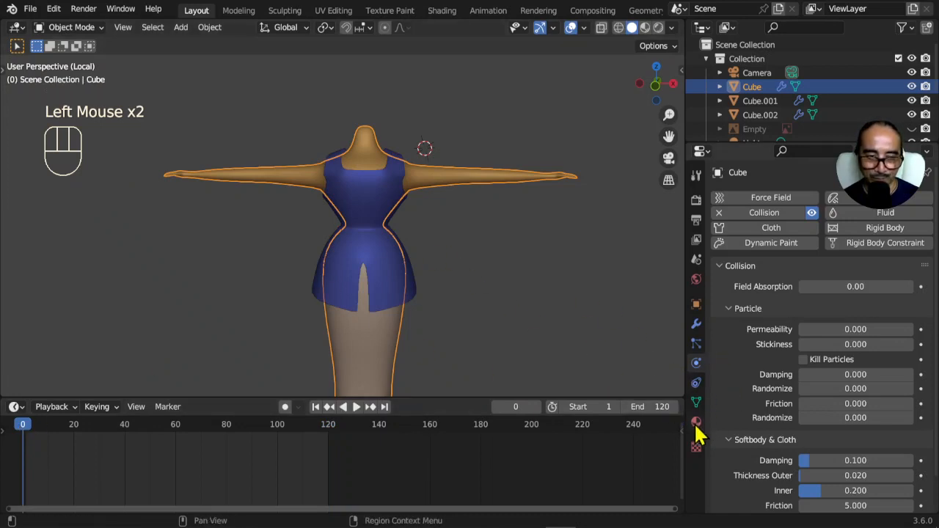
# Enable Dynamic Mesh in the Shape settings of the dress's cloth simulation
pyautogui.click(374, 204)
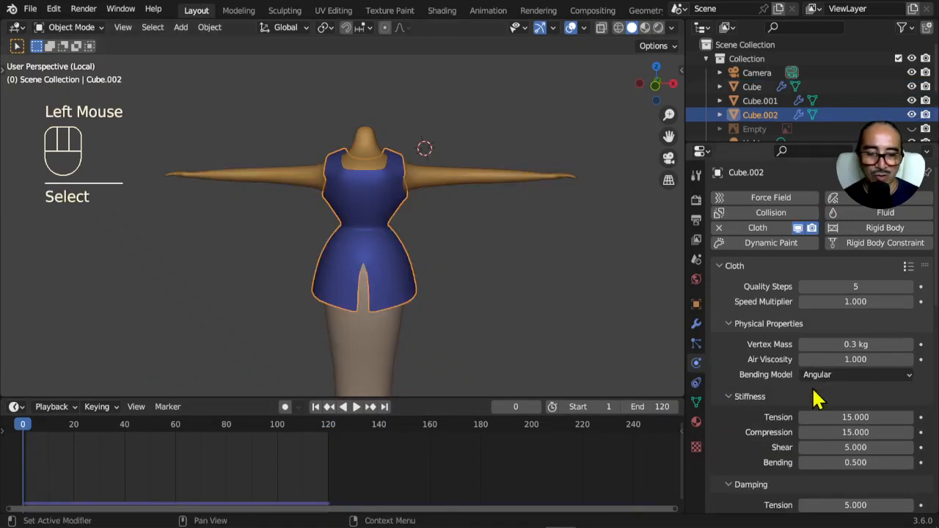
pyautogui.scroll(-6, 815, 400)
pyautogui.scroll(-6, 820, 400)
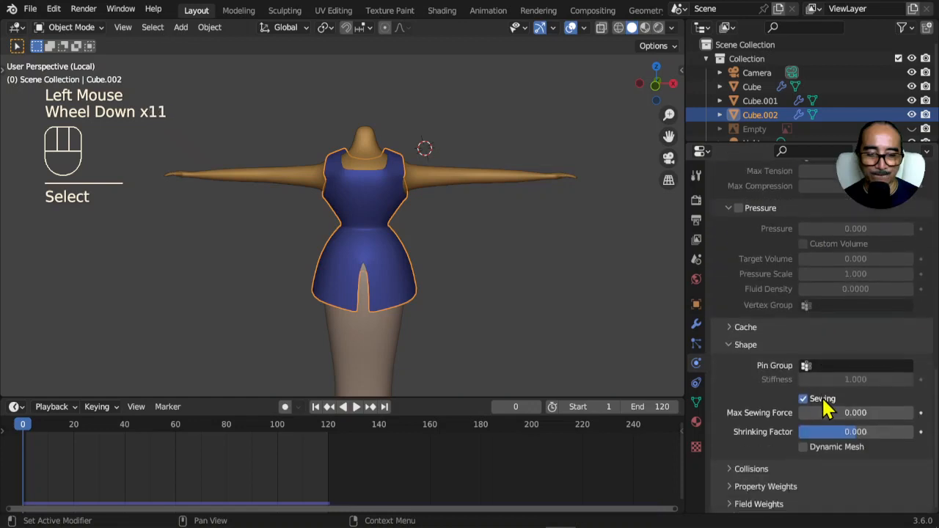
pyautogui.click(805, 447)
# Play the cloth simulation and try moving the dress around during playback
pyautogui.press('space')
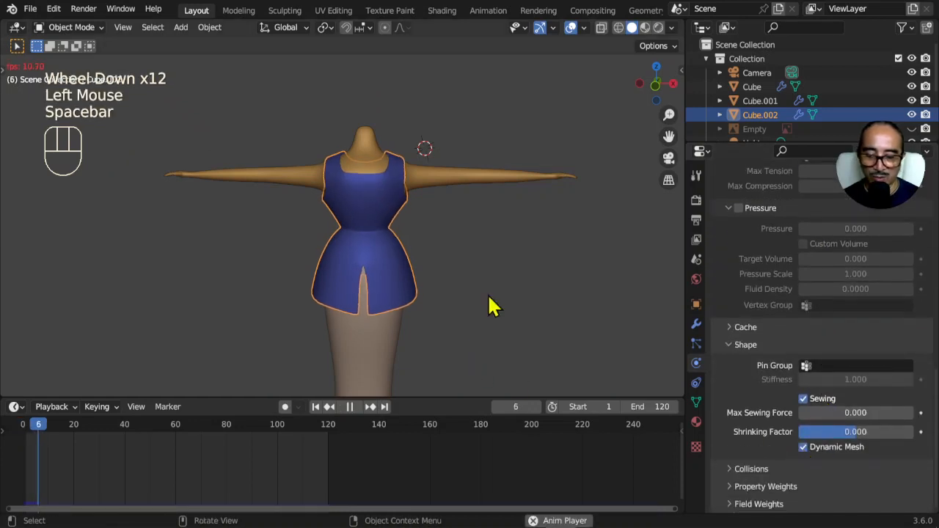
pyautogui.press('g')
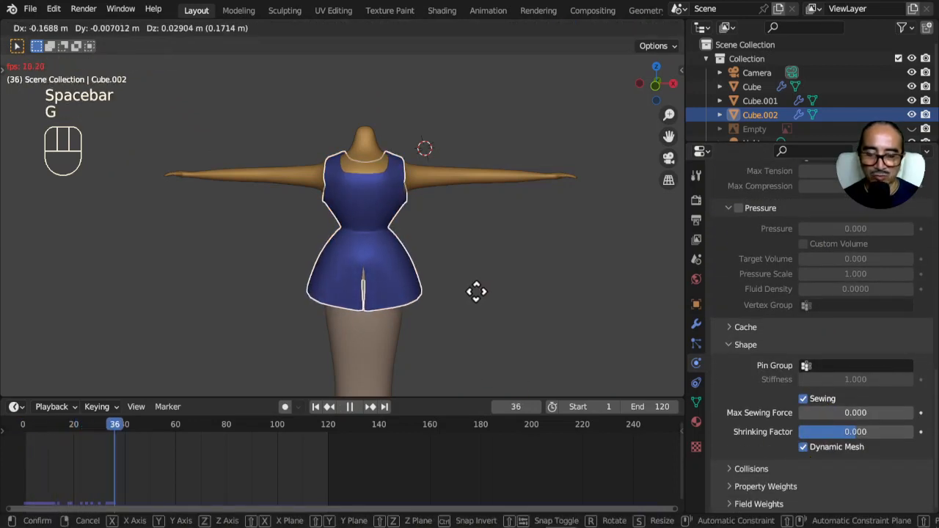
pyautogui.click(462, 291)
# Restart the simulation, move the character's body slightly during playback to make the dress react, then stop and return to frame 1
pyautogui.click(455, 178)
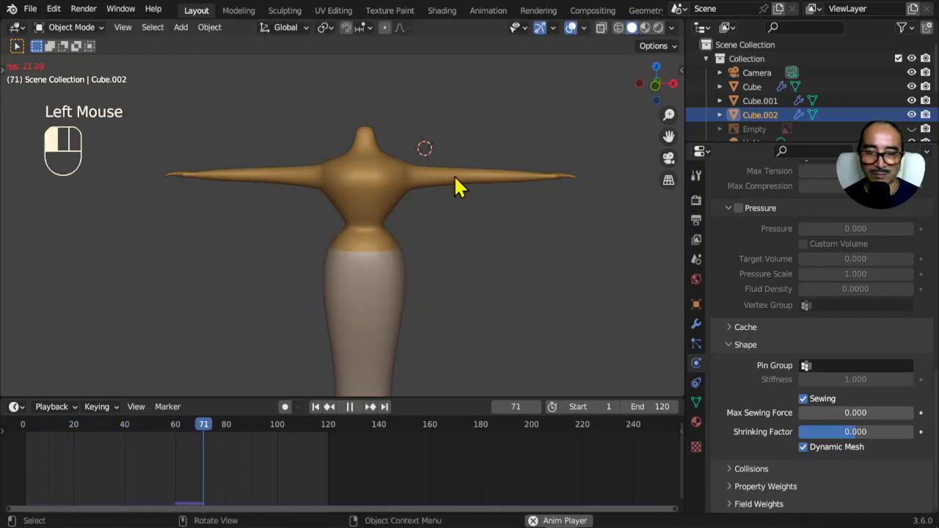
pyautogui.press('space')
pyautogui.click(14, 427)
pyautogui.press('space')
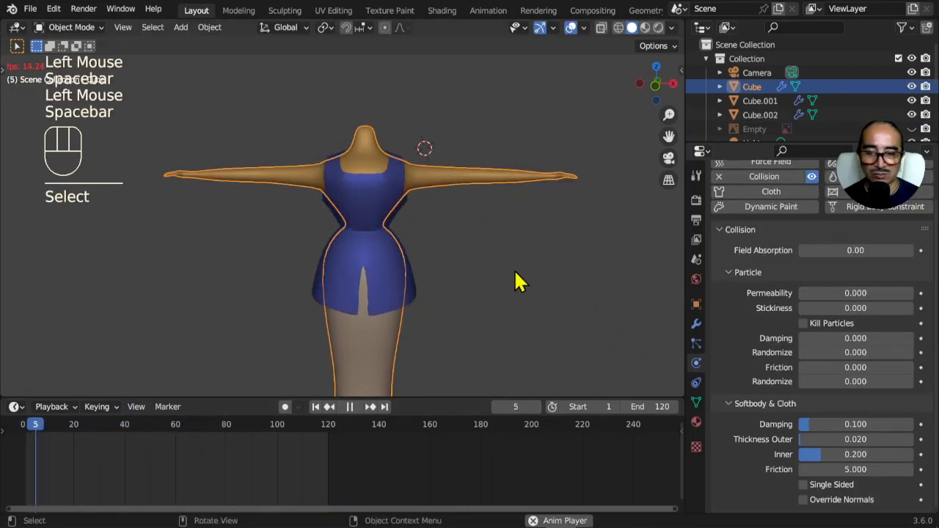
pyautogui.press('g')
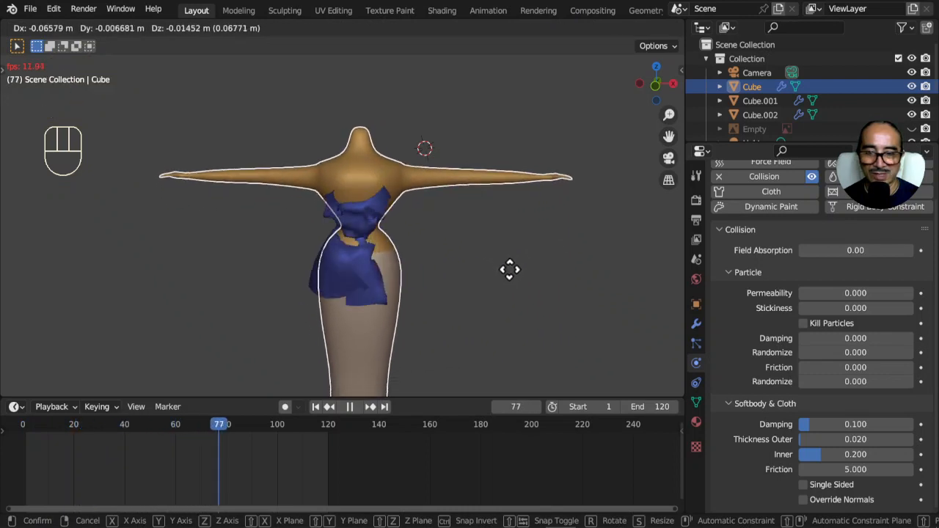
pyautogui.click(512, 281)
pyautogui.press('space')
pyautogui.click(27, 434)
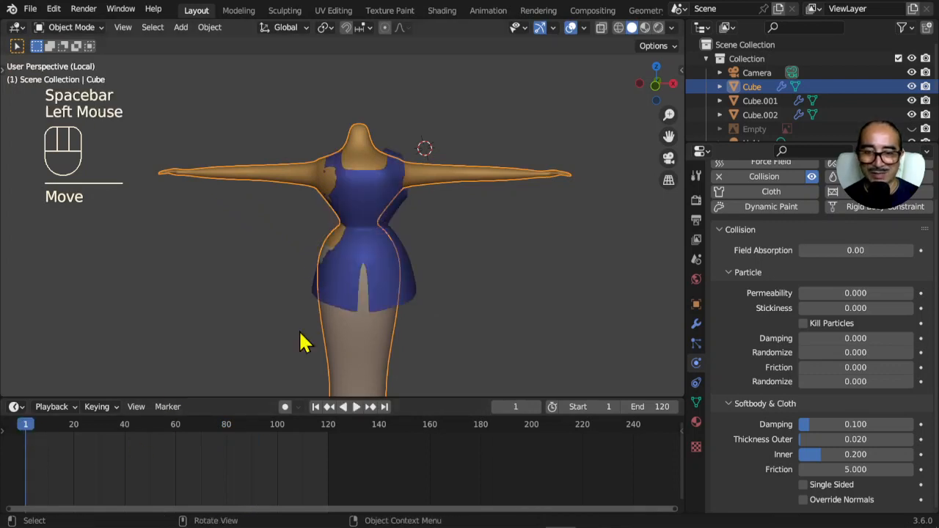
# Turn on Auto Keying and record keyframes of the character's body moving around while the cloth simulation plays, then stop playback
pyautogui.click(285, 407)
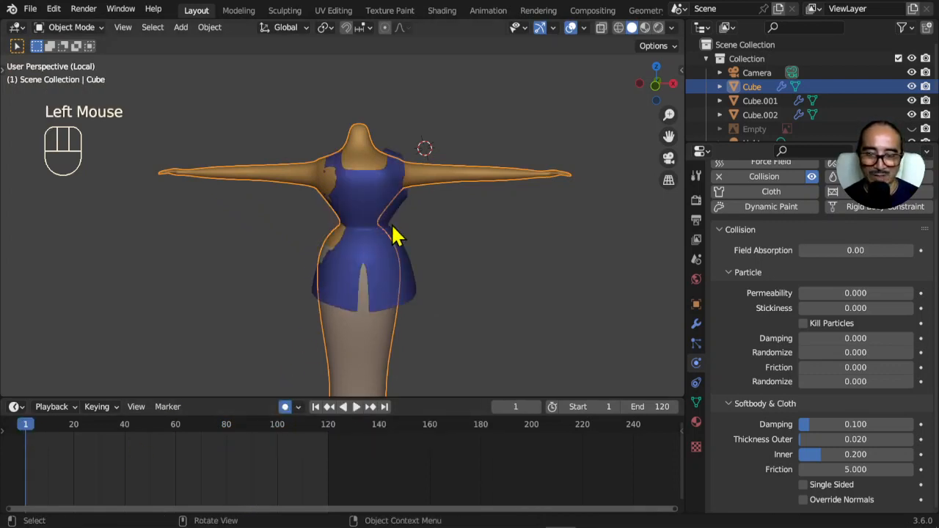
pyautogui.press('space')
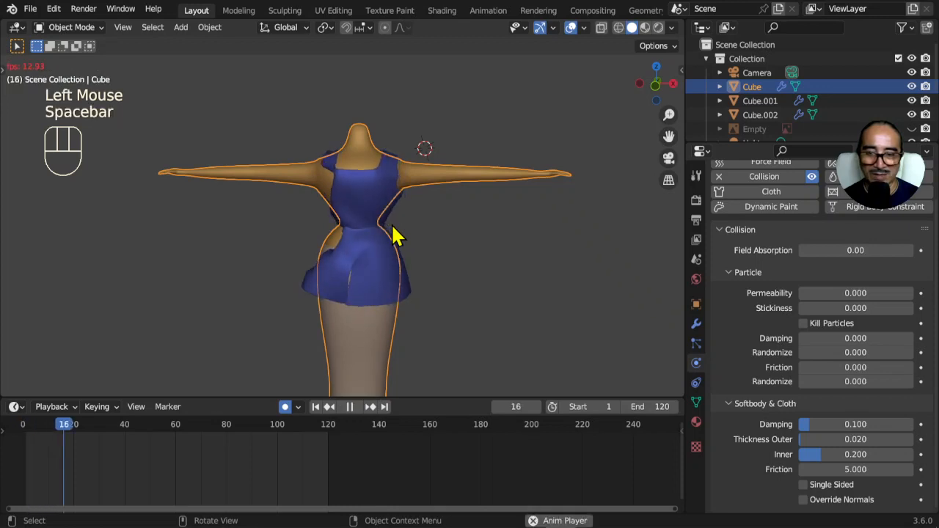
pyautogui.press('g')
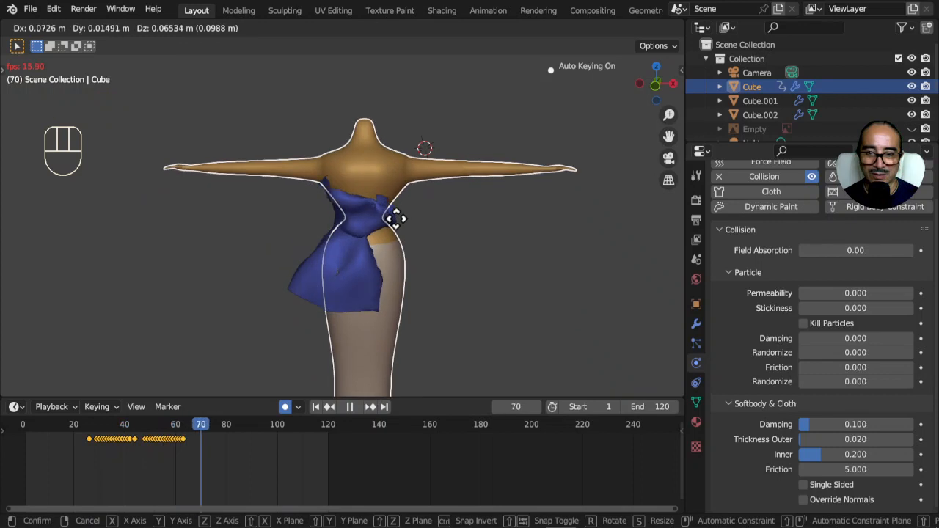
pyautogui.click(394, 216)
pyautogui.press('space')
# Stretch the recorded body keyframes away from frame 24 to slow the motion, ending around frame 104
pyautogui.click(86, 432)
pyautogui.press('s')
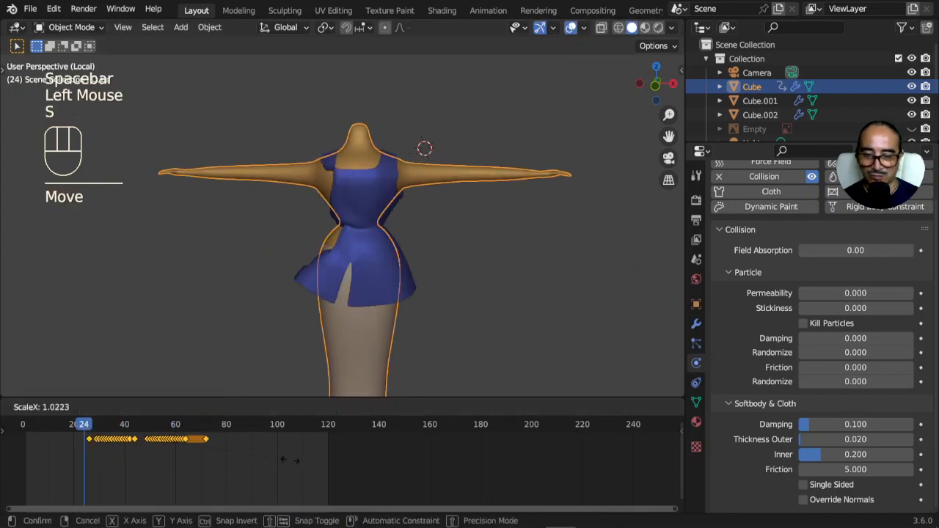
pyautogui.click(426, 453)
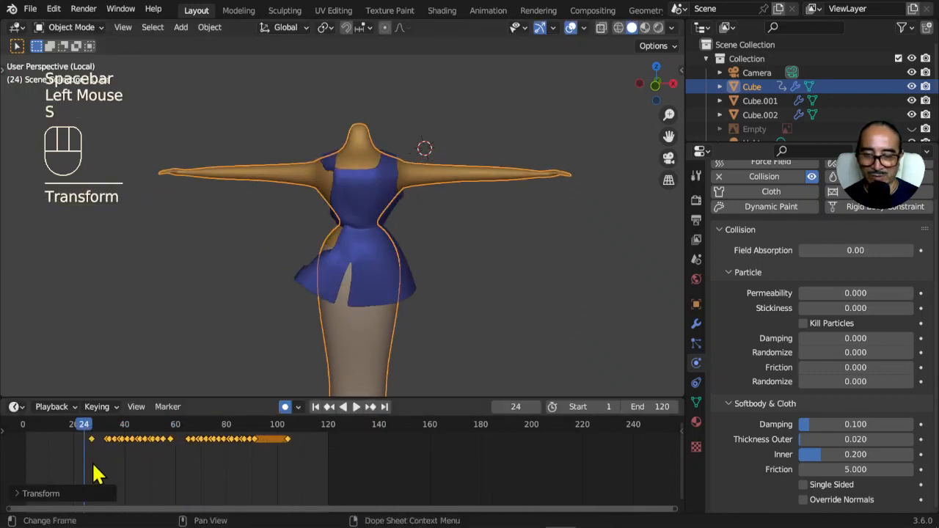
# Replay the cloth simulation from the beginning, stop it, select the dress and return to frame 0
pyautogui.click(24, 432)
pyautogui.press('space')
pyautogui.press('space')
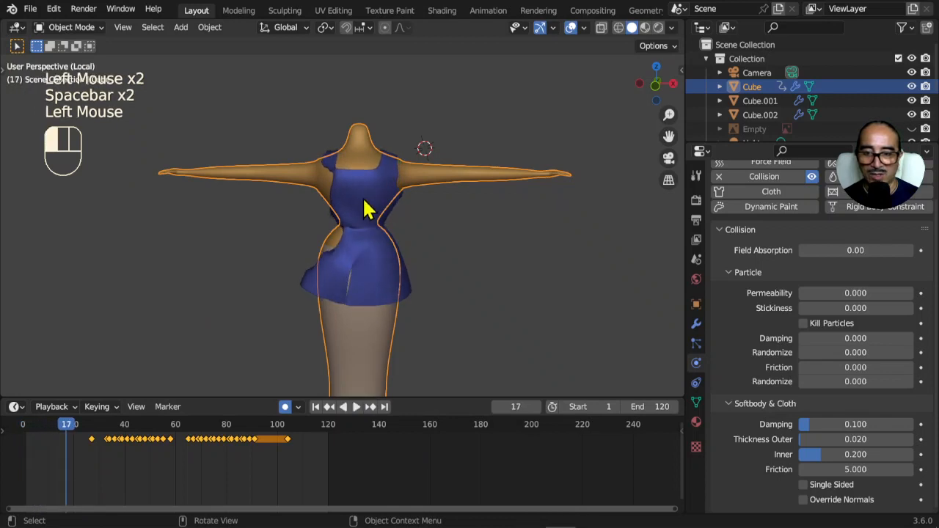
pyautogui.click(367, 209)
pyautogui.click(22, 432)
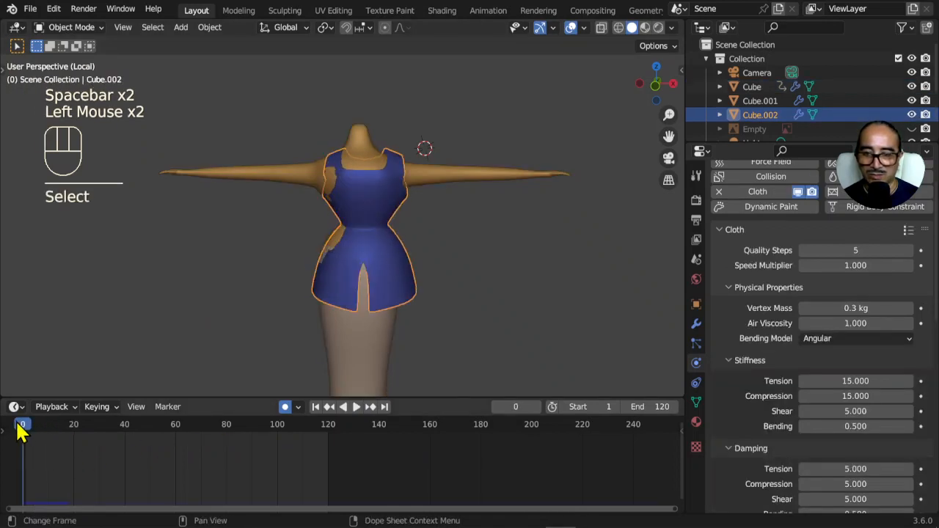
# Try clearing the location of the character's body at frame 0
pyautogui.click(463, 173)
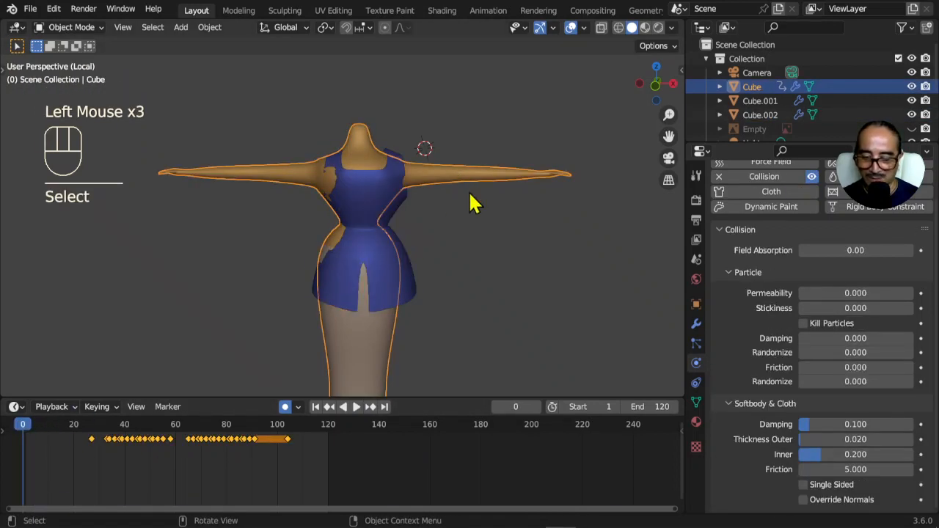
pyautogui.hotkey('alt', 'g')
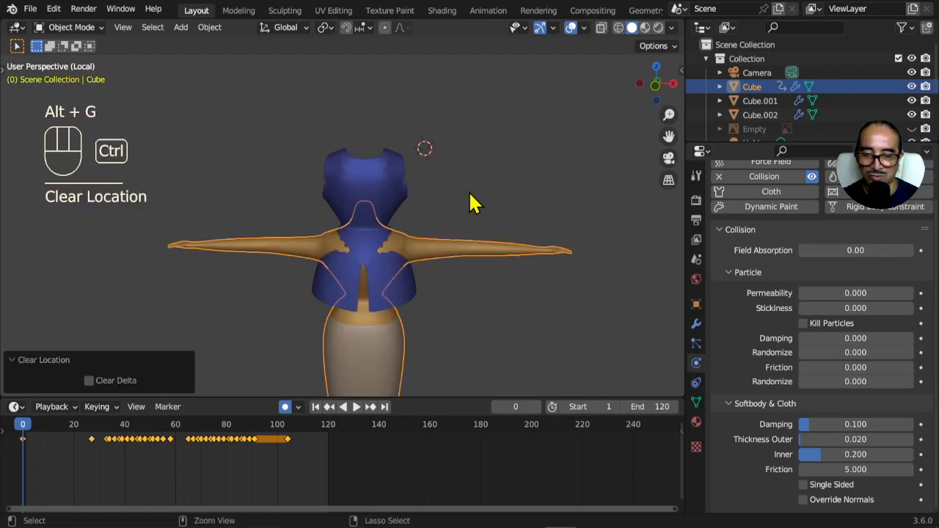
pyautogui.hotkey('ctrl', 'z')
# Clear the dress's location and raise it about 1.025 m along the Z axis back onto the torso
pyautogui.click(394, 188)
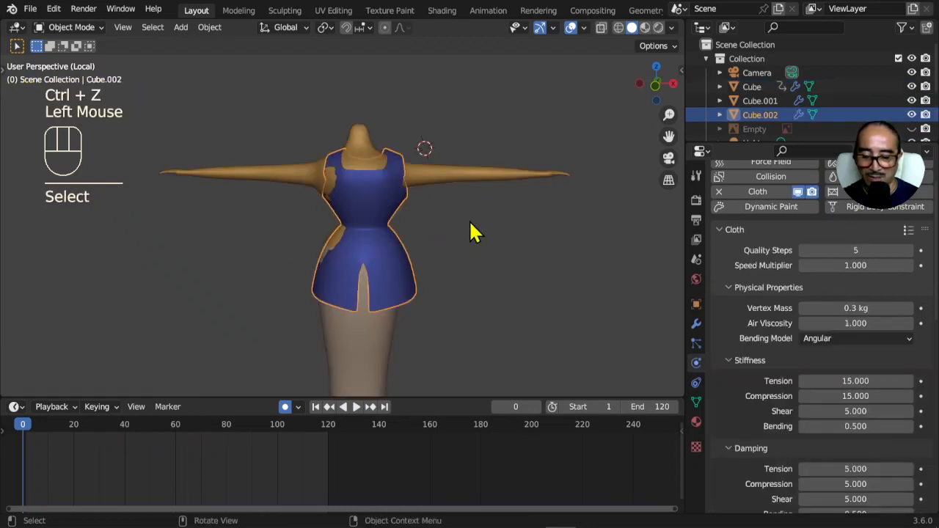
pyautogui.hotkey('alt', 'g')
pyautogui.press('g')
pyautogui.press('z')
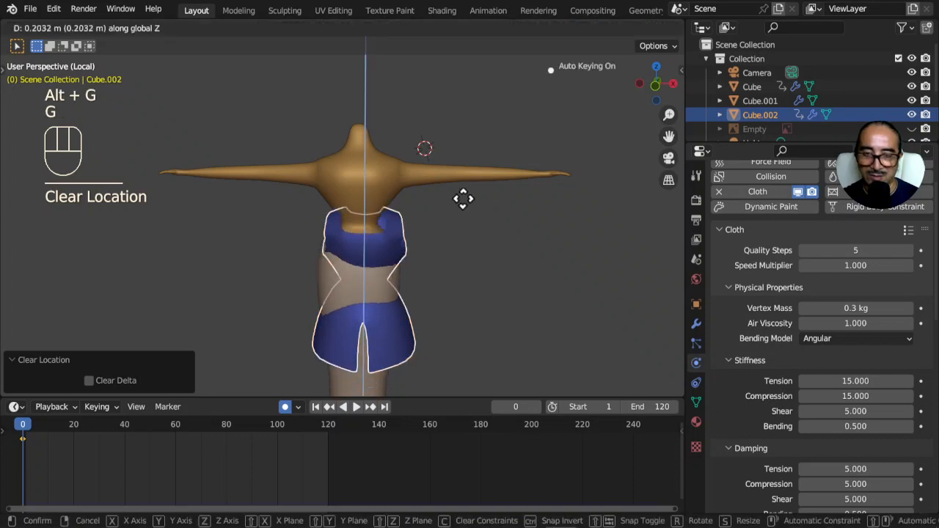
pyautogui.click(457, 168)
# Shift the dress about -0.07 m in X to align it with the body and scale it up to about 1.007
pyautogui.press('g')
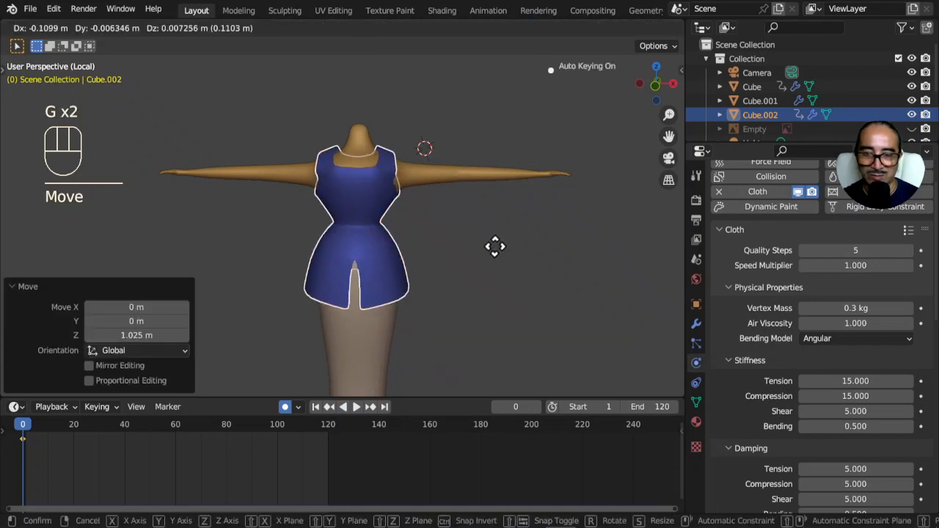
pyautogui.click(456, 244)
pyautogui.press('s')
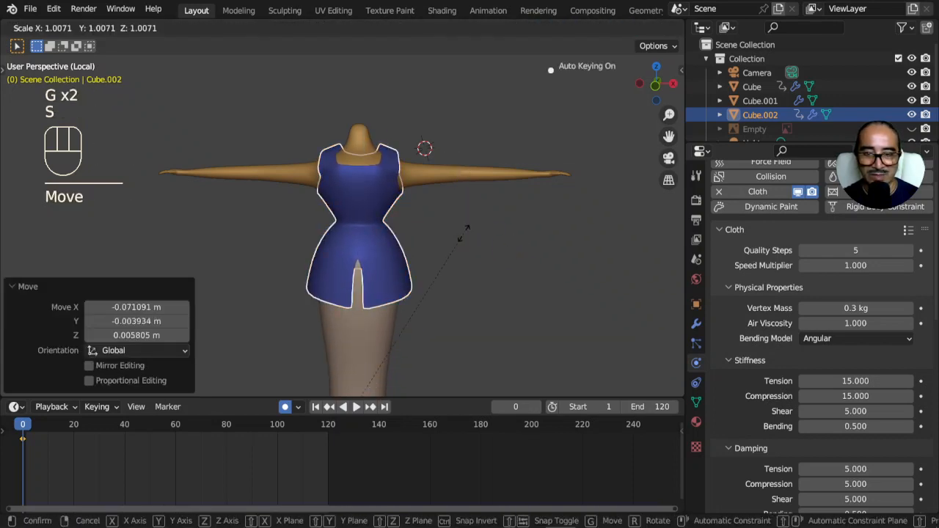
pyautogui.click(464, 245)
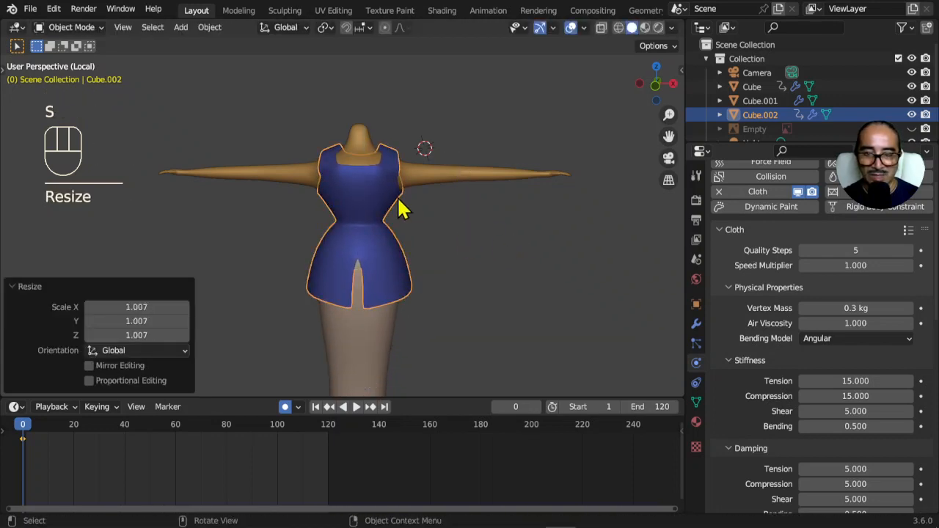
# Play the simulation with the animated body to examine the dress's behaviour, return to frame 0 and review the dress's cloth Shape settings
pyautogui.click(186, 196)
pyautogui.press('space')
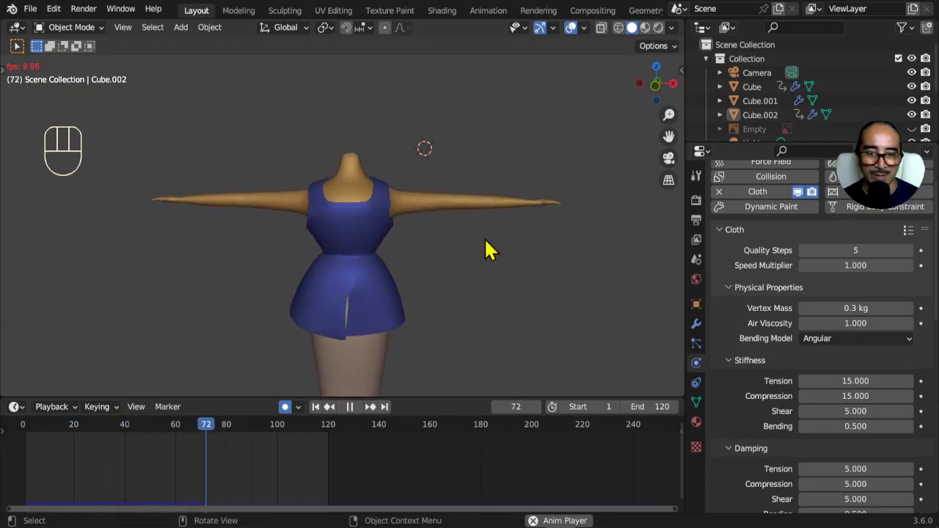
pyautogui.scroll(-2, 842, 429)
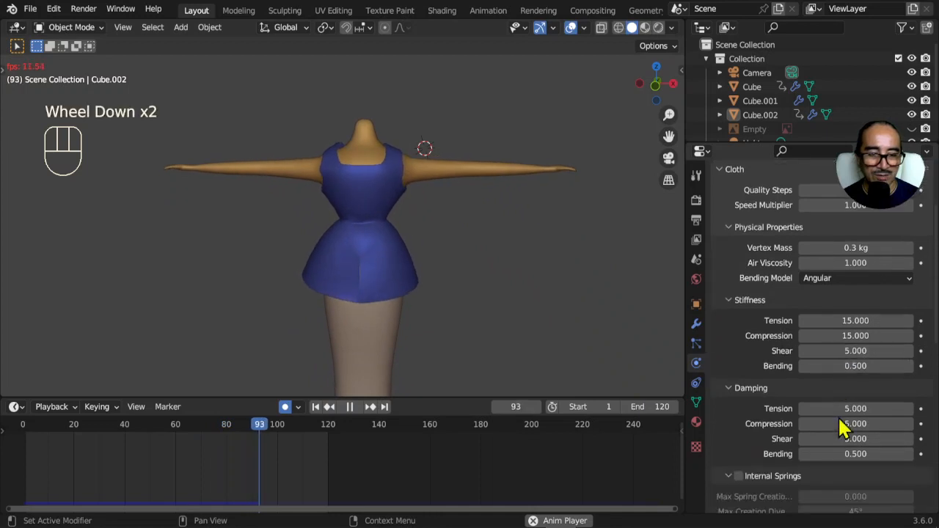
pyautogui.scroll(-1, 842, 429)
pyautogui.click(383, 210)
pyautogui.press('space')
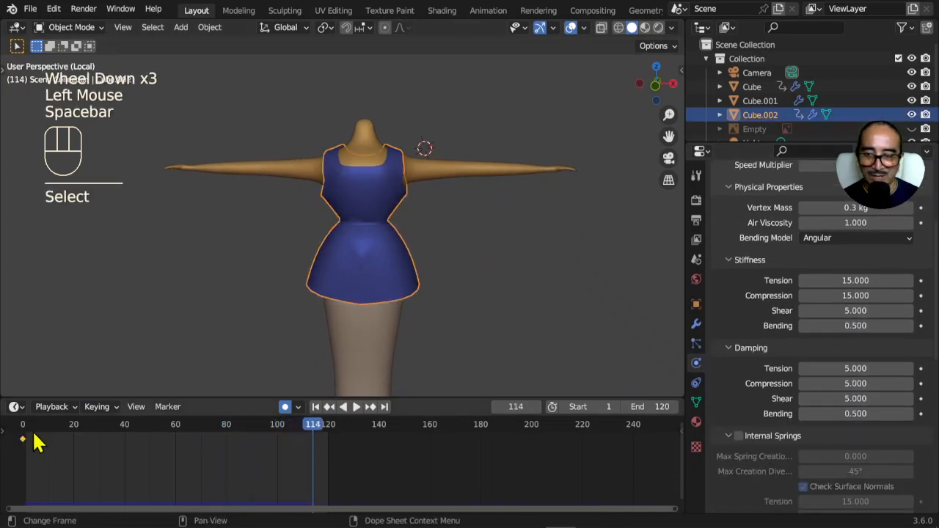
pyautogui.click(22, 434)
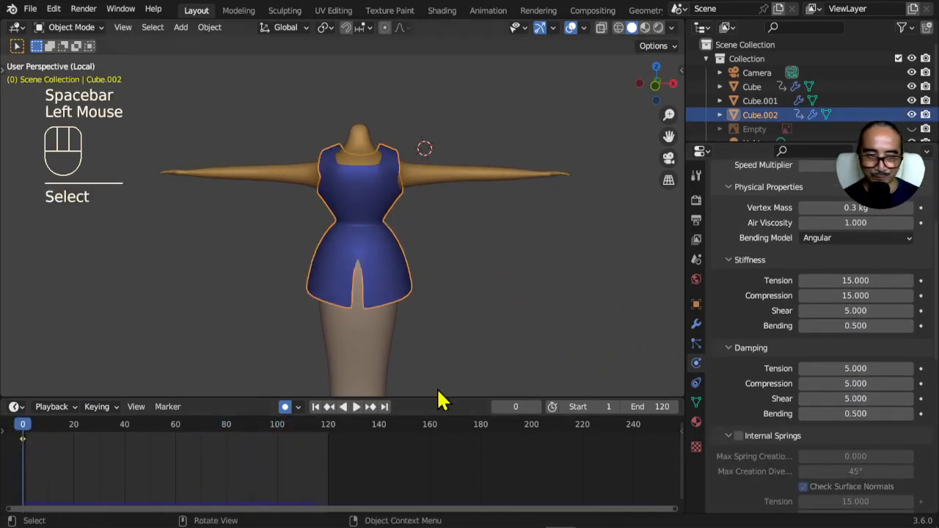
pyautogui.scroll(-3, 739, 356)
pyautogui.scroll(-6, 739, 355)
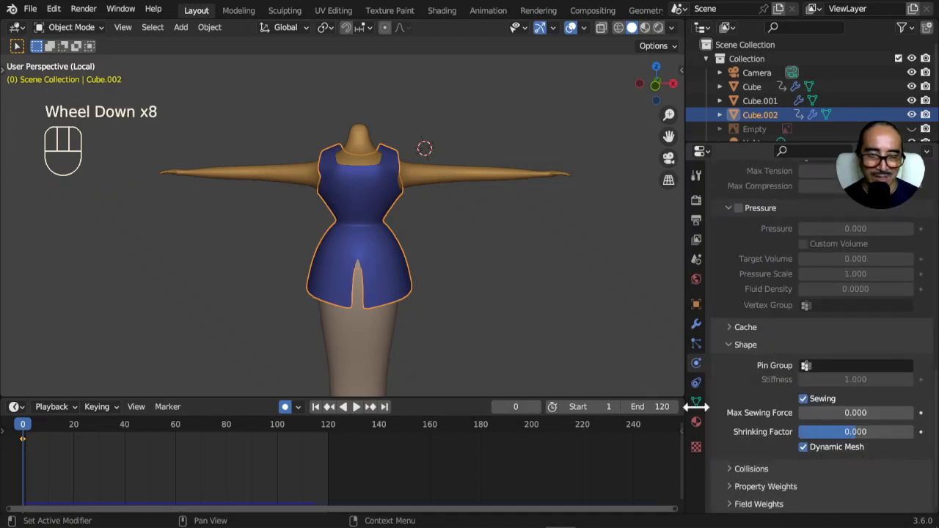
# Delete all keyframes from the character's body and play the cloth simulation again from the start
pyautogui.click(469, 178)
pyautogui.press('x')
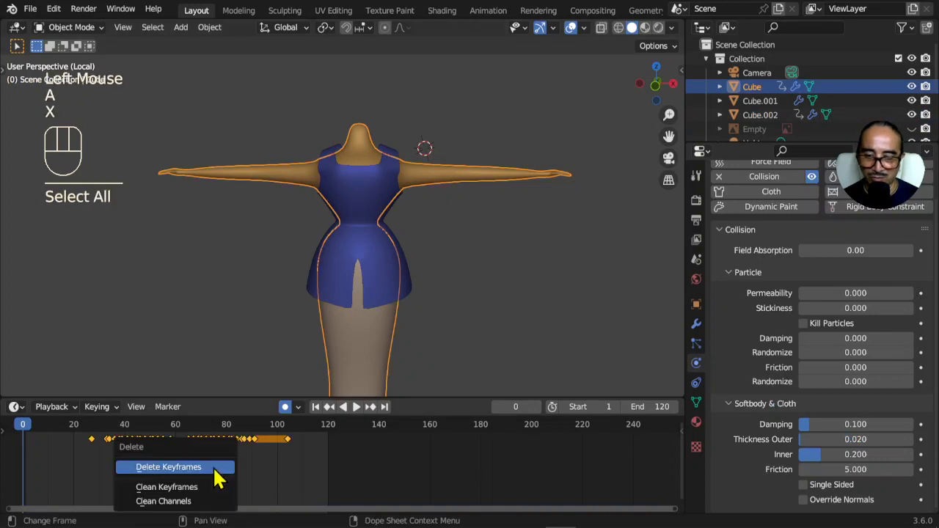
pyautogui.click(218, 473)
pyautogui.press('space')
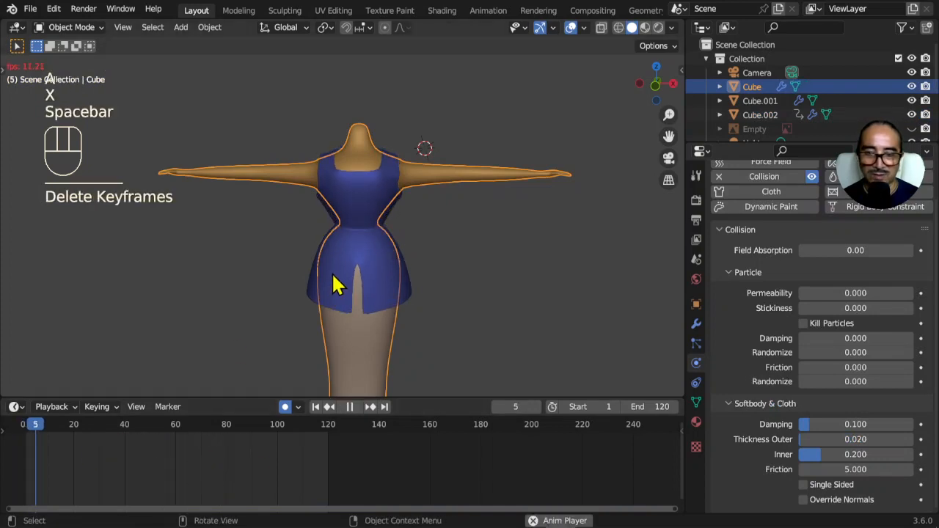
# Set the dress's cloth Shrinking Factor to about 0.093 while the simulation plays, check the fit and stop playback
pyautogui.click(374, 191)
pyautogui.scroll(-7, 766, 388)
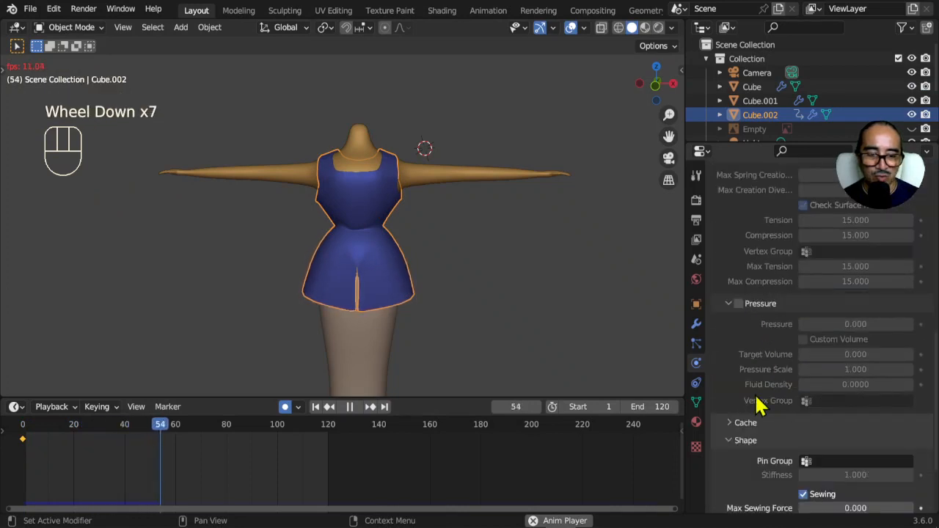
pyautogui.scroll(-3, 763, 406)
pyautogui.click(855, 432)
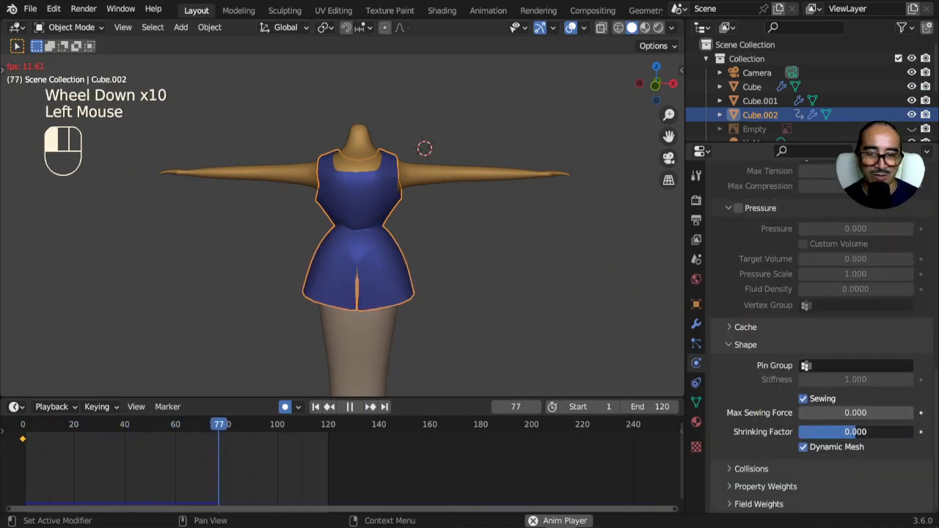
pyautogui.moveTo(854, 432); pyautogui.dragTo(860, 432)
pyautogui.moveTo(506, 263); pyautogui.dragTo(499, 285, button='middle')
pyautogui.scroll(1, 502, 286)
pyautogui.press('space')
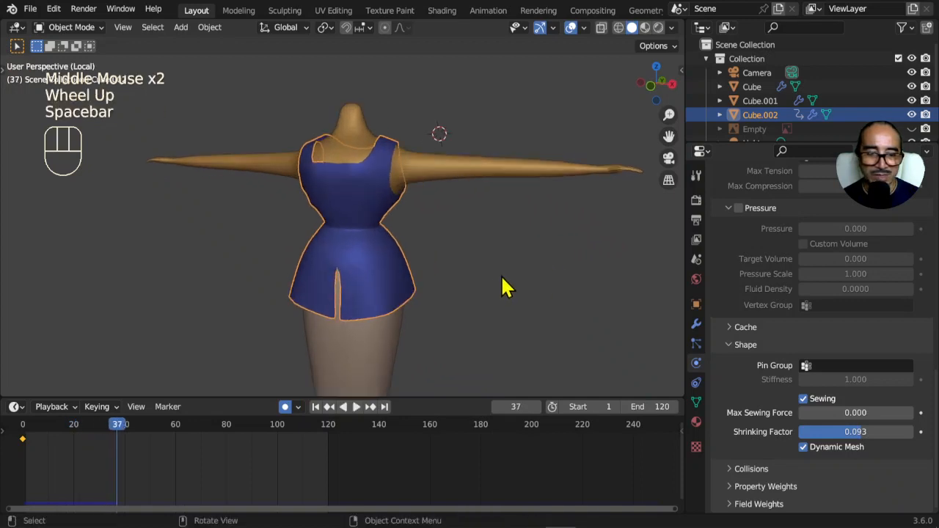
# Add a Solidify modifier to the dress
pyautogui.click(697, 324)
pyautogui.click(742, 198)
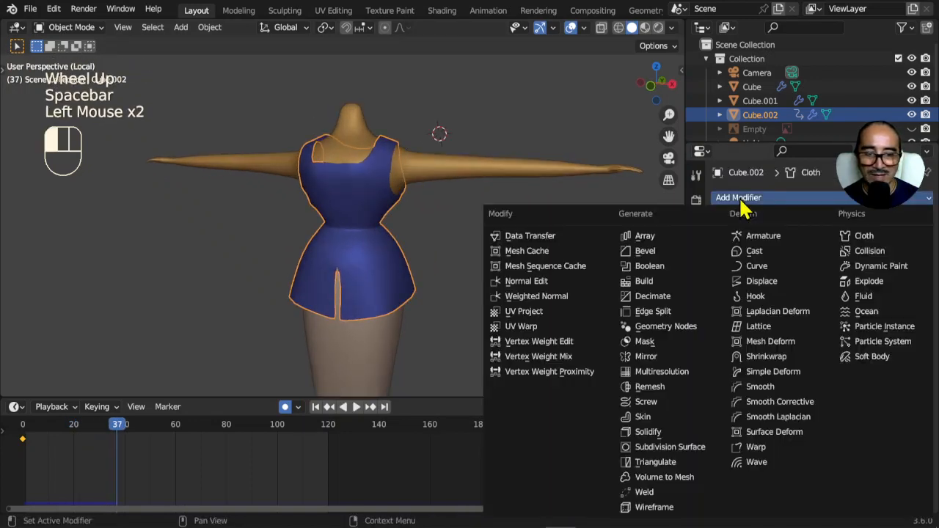
pyautogui.click(649, 434)
pyautogui.click(719, 283)
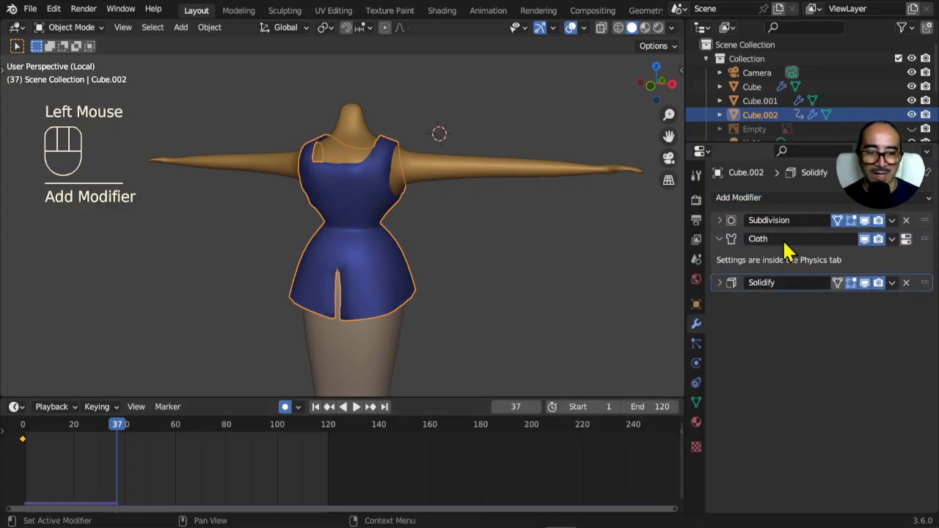
# Move the dress's Subdivision modifier to the end of the stack, below Cloth and Solidify, and play the simulation from frame 0
pyautogui.moveTo(925, 221); pyautogui.dragTo(928, 291)
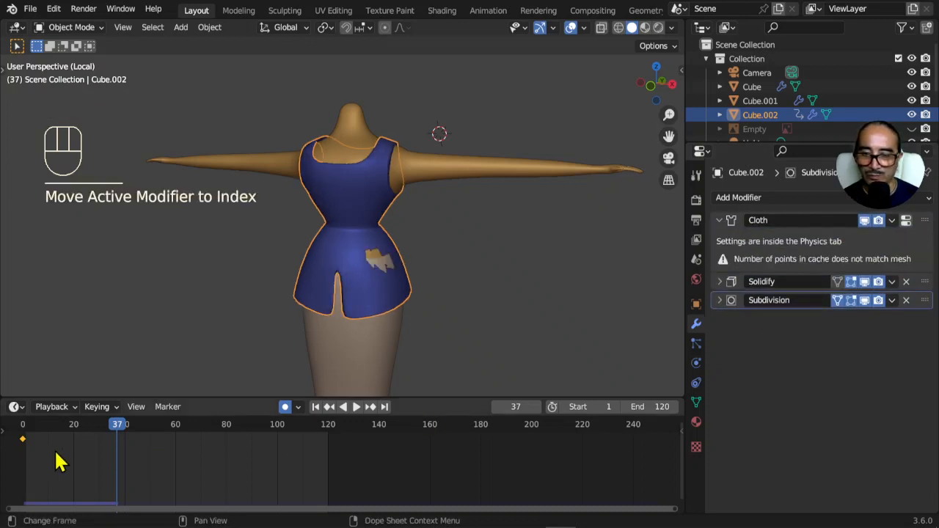
pyautogui.click(22, 426)
pyautogui.press('space')
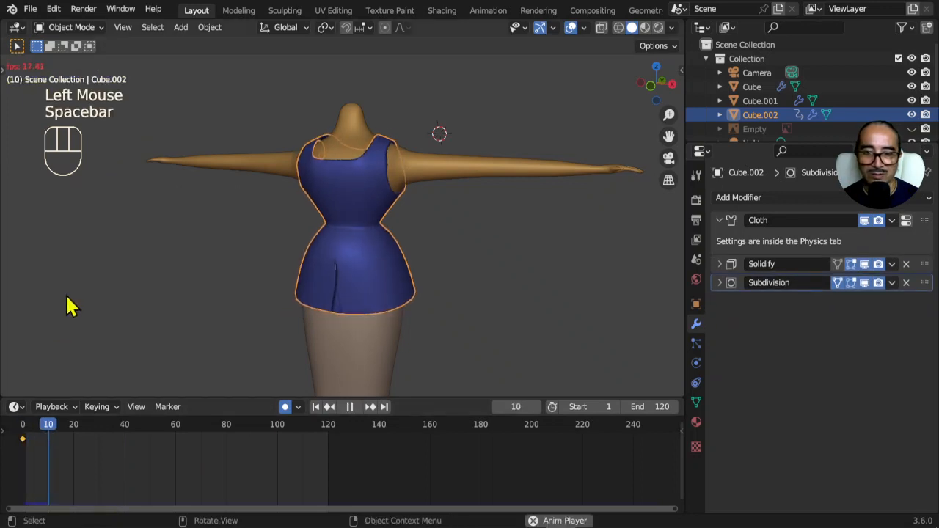
pyautogui.moveTo(391, 234); pyautogui.dragTo(323, 256, button='middle')
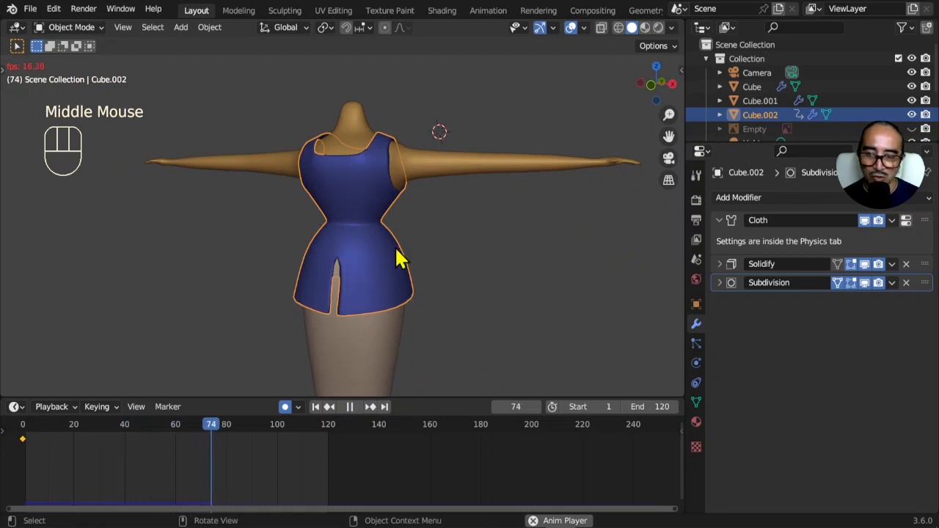
pyautogui.press('space')
# Remove the dress's Solidify modifier, replay the simulation from frame 0 to compare the result and return to frame 0
pyautogui.click(906, 263)
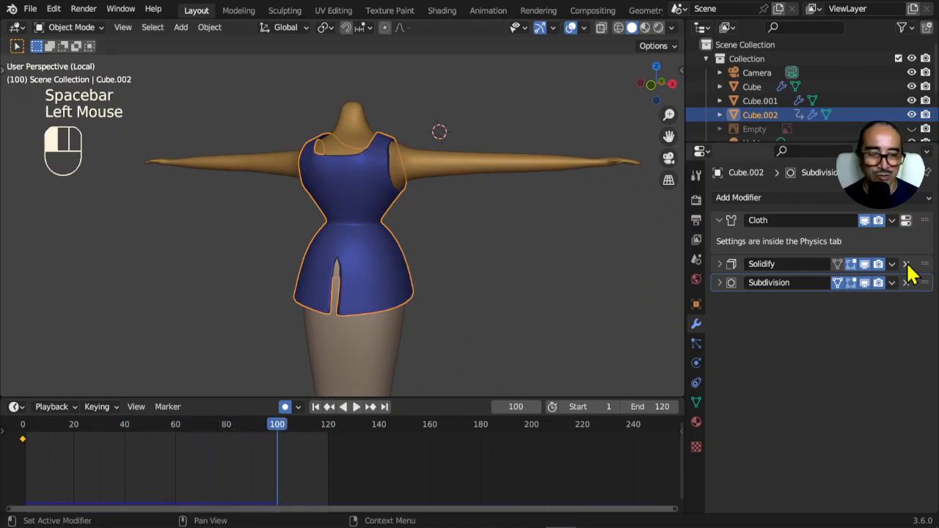
pyautogui.click(22, 427)
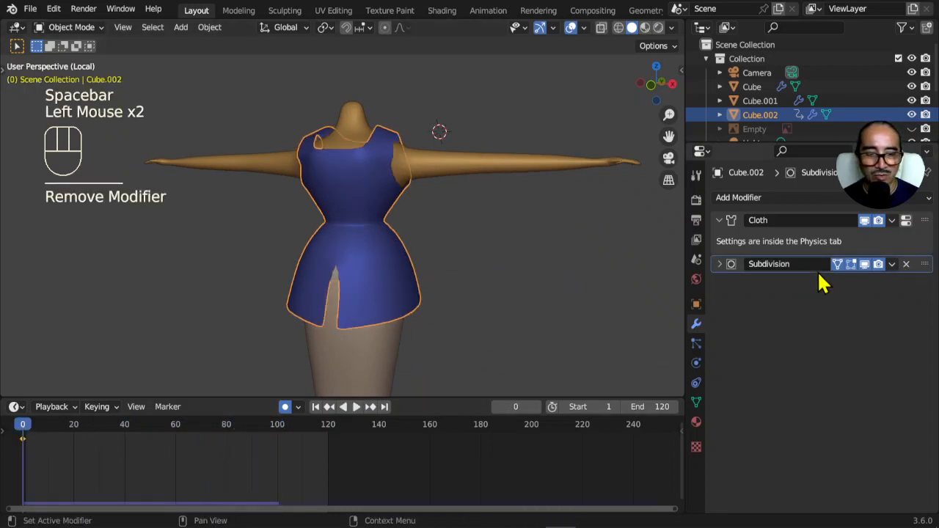
pyautogui.press('space')
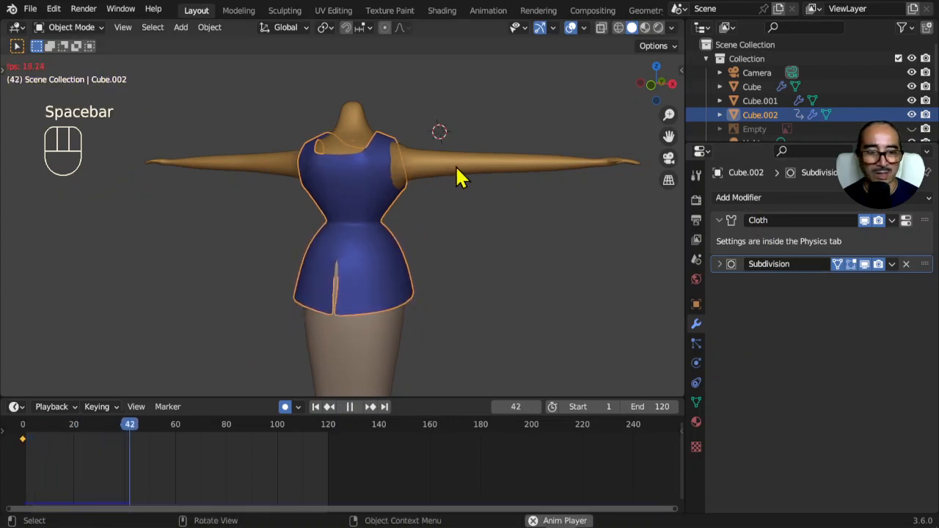
pyautogui.press('space')
pyautogui.click(23, 429)
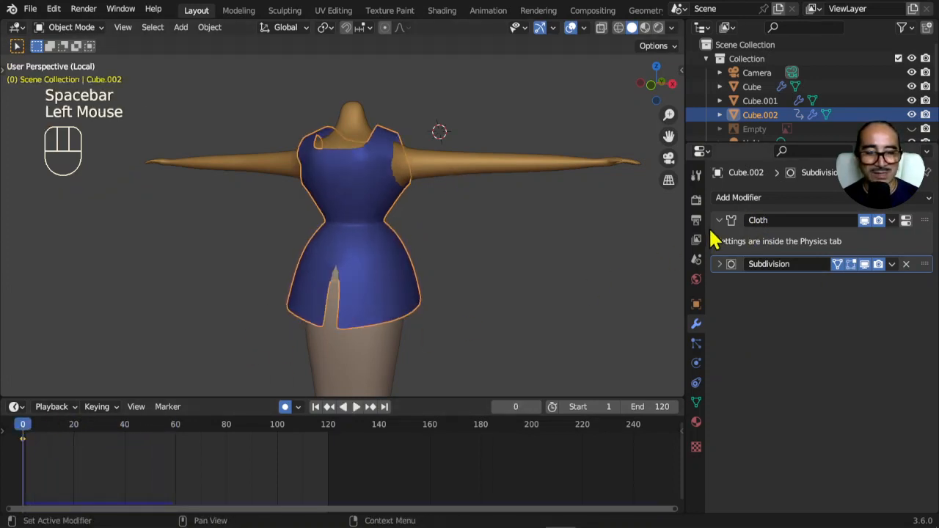
# Add a Solidify modifier to the dress and place it between the Cloth and Subdivision modifiers
pyautogui.click(740, 201)
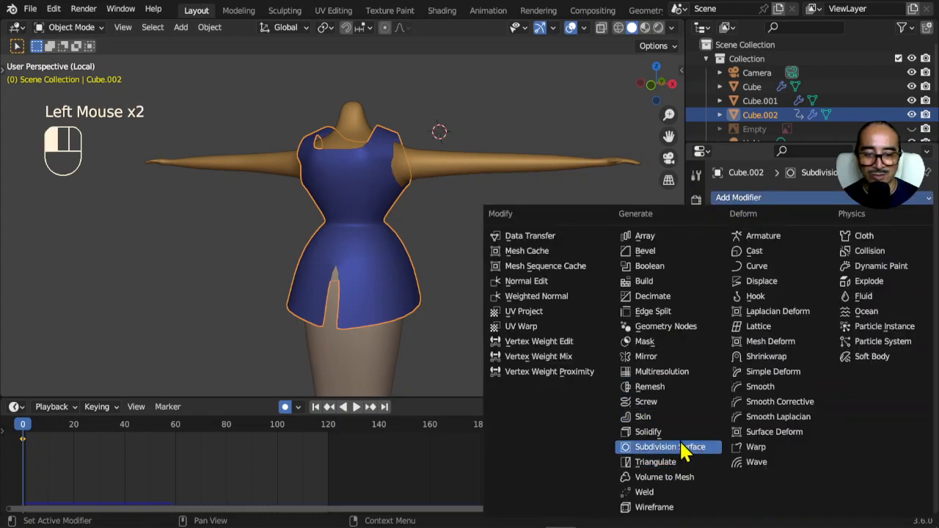
pyautogui.click(660, 433)
pyautogui.click(719, 283)
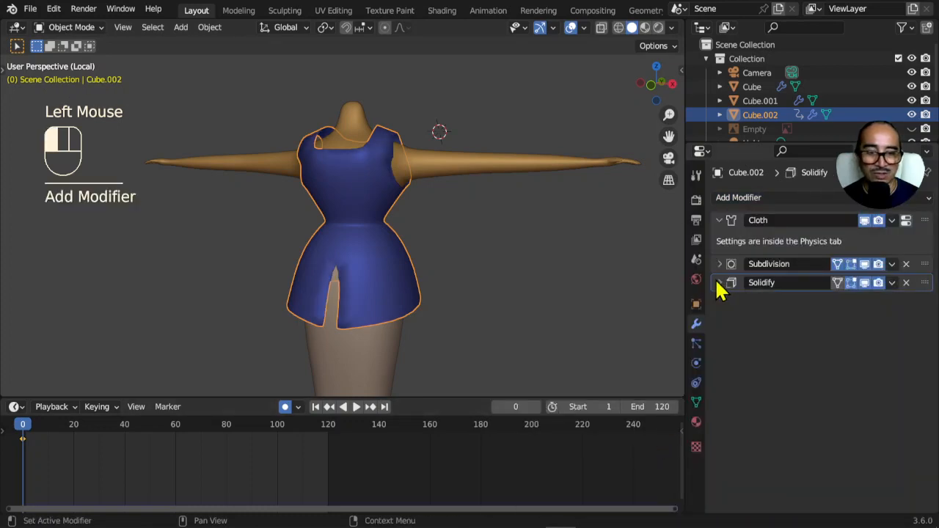
pyautogui.click(719, 284)
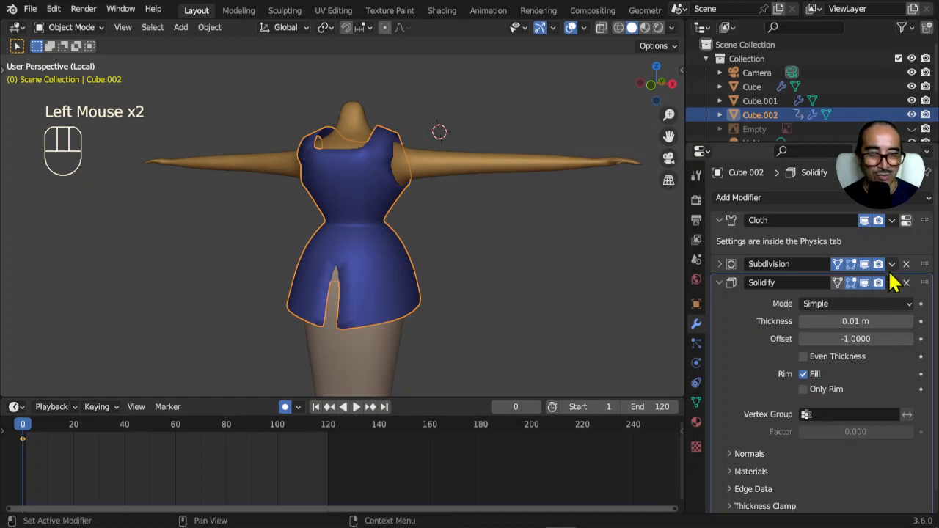
pyautogui.moveTo(920, 286); pyautogui.dragTo(922, 262)
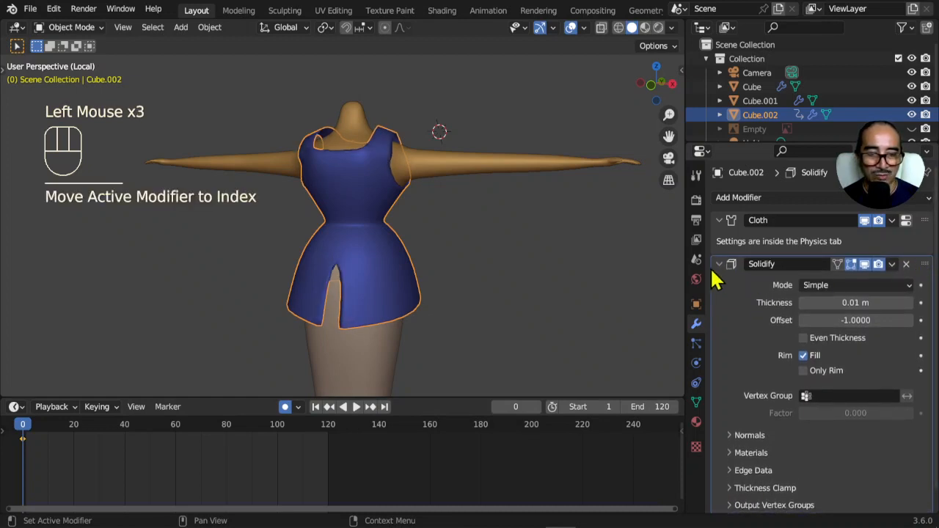
pyautogui.click(719, 266)
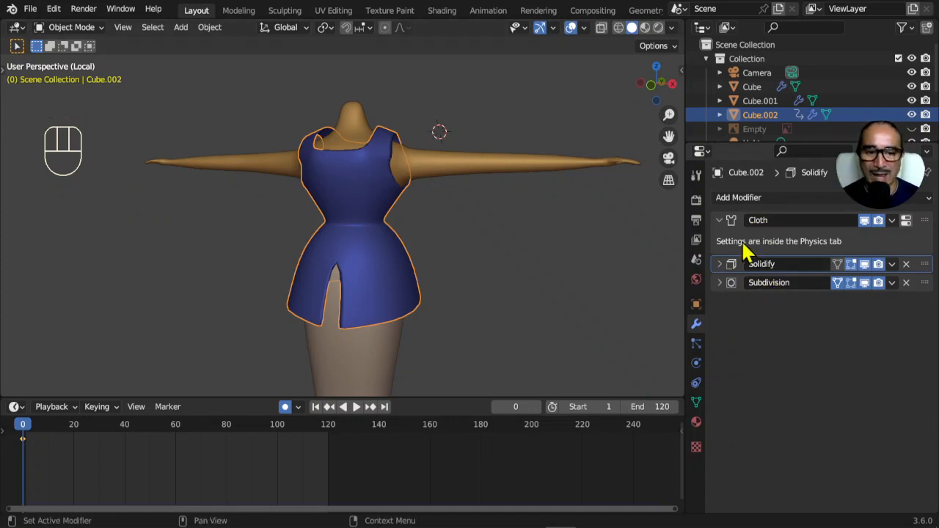
# Play the simulation, check the dress's armhole and neckline edges up close and set the Solidify thickness to about 0.092 m
pyautogui.press('space')
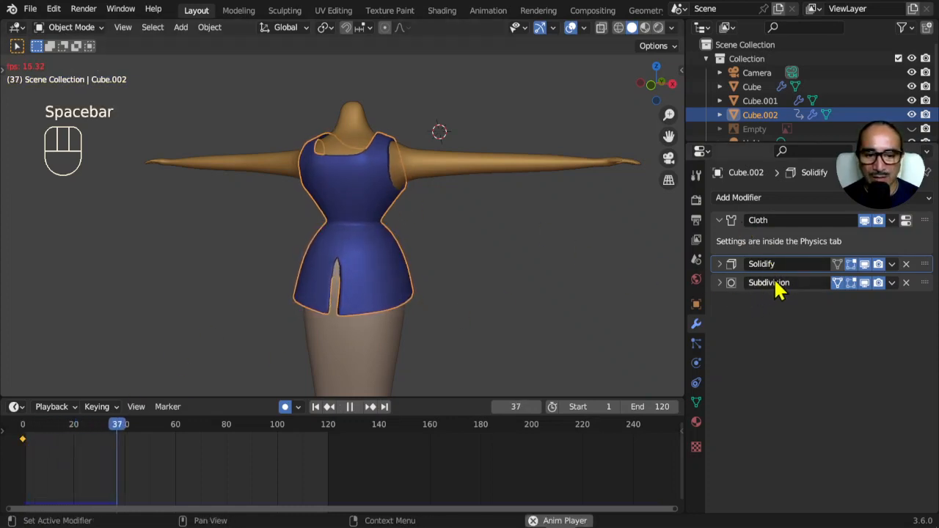
pyautogui.moveTo(460, 248); pyautogui.dragTo(415, 208, button='middle')
pyautogui.scroll(2, 461, 203)
pyautogui.click(334, 137)
pyautogui.scroll(2, 392, 170)
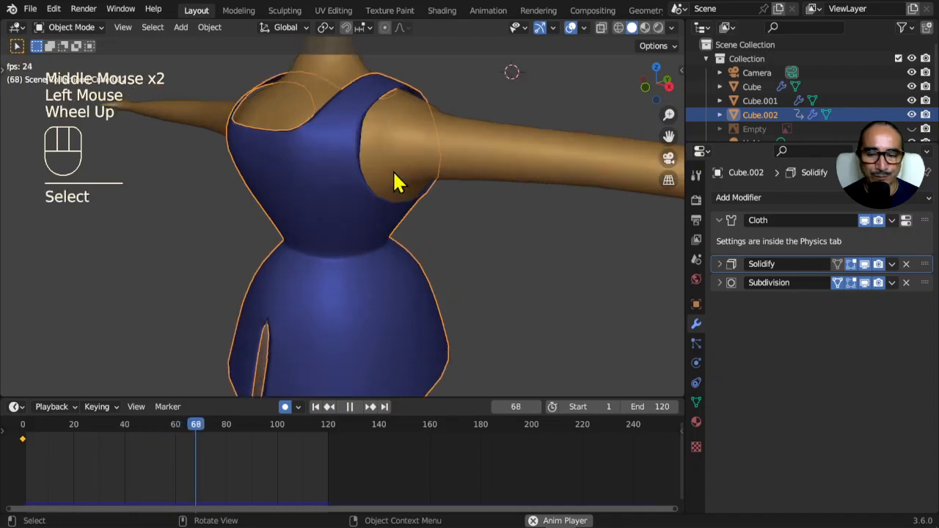
pyautogui.keyDown('shift'); pyautogui.moveTo(392, 170); pyautogui.dragTo(433, 249, button='middle'); pyautogui.keyUp('shift')
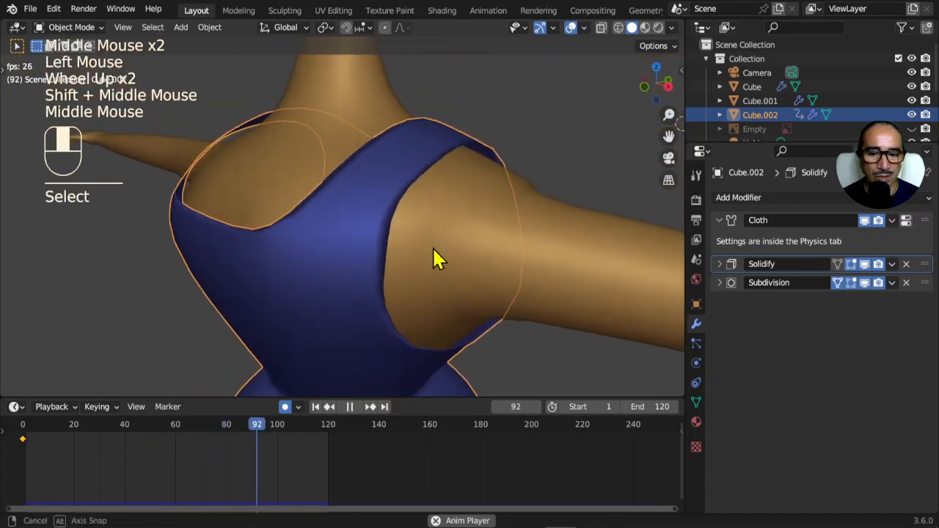
pyautogui.click(720, 264)
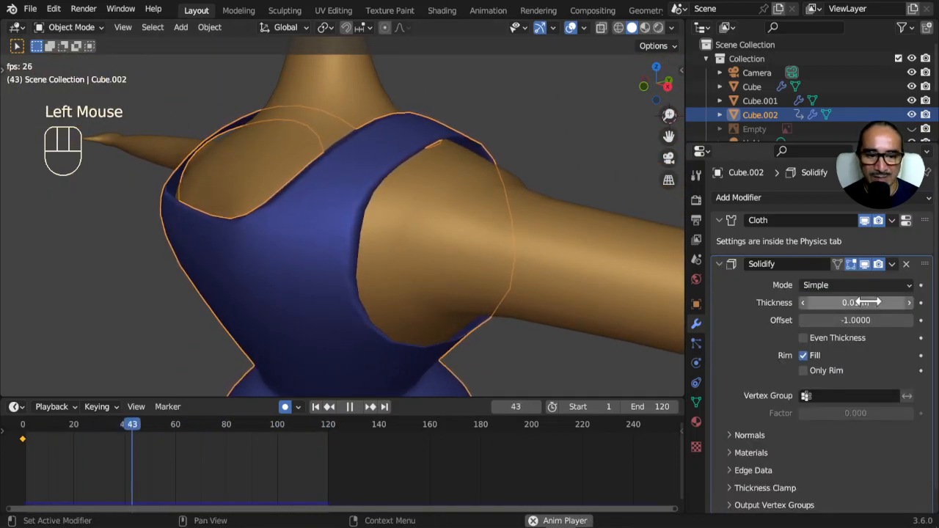
pyautogui.keyDown('shift'); pyautogui.moveTo(851, 302); pyautogui.dragTo(893, 302); pyautogui.keyUp('shift')
# Examine the thickened dress on the body from several angles while the simulation plays
pyautogui.scroll(-2, 545, 314)
pyautogui.moveTo(545, 314); pyautogui.dragTo(606, 311, button='middle')
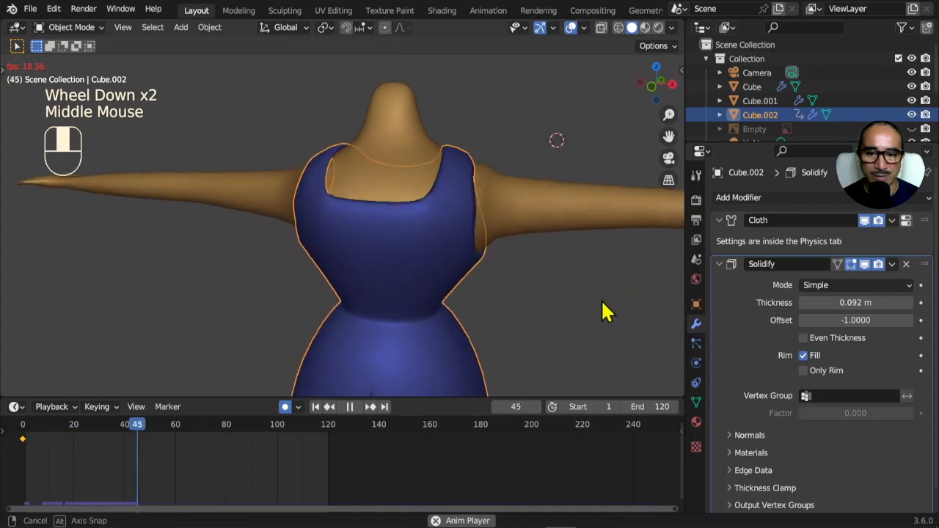
pyautogui.scroll(-1, 520, 287)
pyautogui.moveTo(486, 283)
pyautogui.mouseDown(button='middle')
pyautogui.moveTo(551, 293)
pyautogui.moveTo(497, 271)
pyautogui.moveTo(468, 217)
pyautogui.moveTo(494, 277)
pyautogui.mouseUp(button='middle')
pyautogui.scroll(-1, 453, 206)
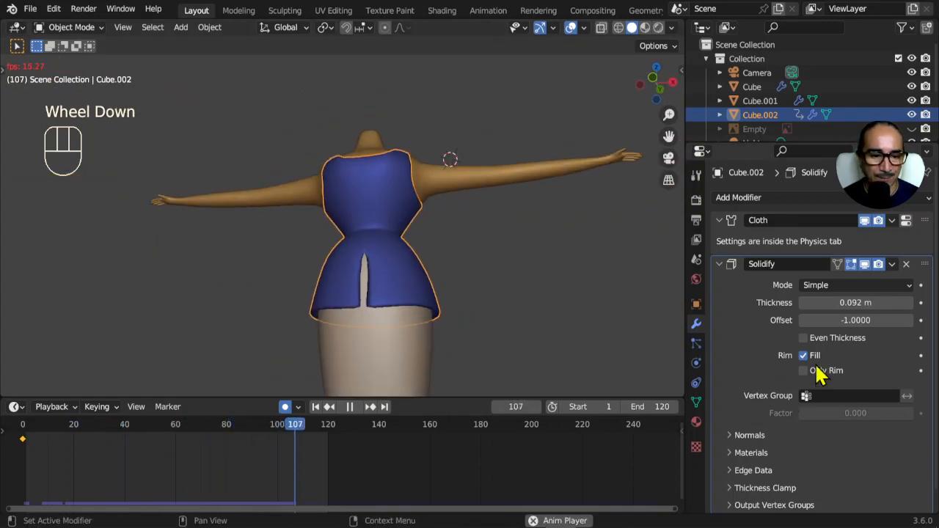
pyautogui.click(719, 264)
pyautogui.scroll(-1, 479, 239)
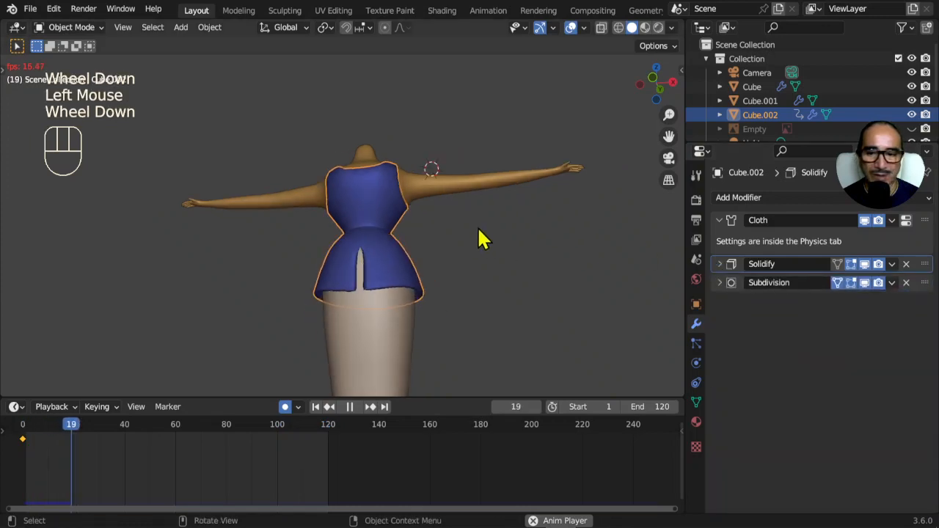
pyautogui.moveTo(479, 239); pyautogui.dragTo(490, 281, button='middle')
pyautogui.scroll(3, 506, 285)
pyautogui.moveTo(555, 289); pyautogui.dragTo(532, 293, button='middle')
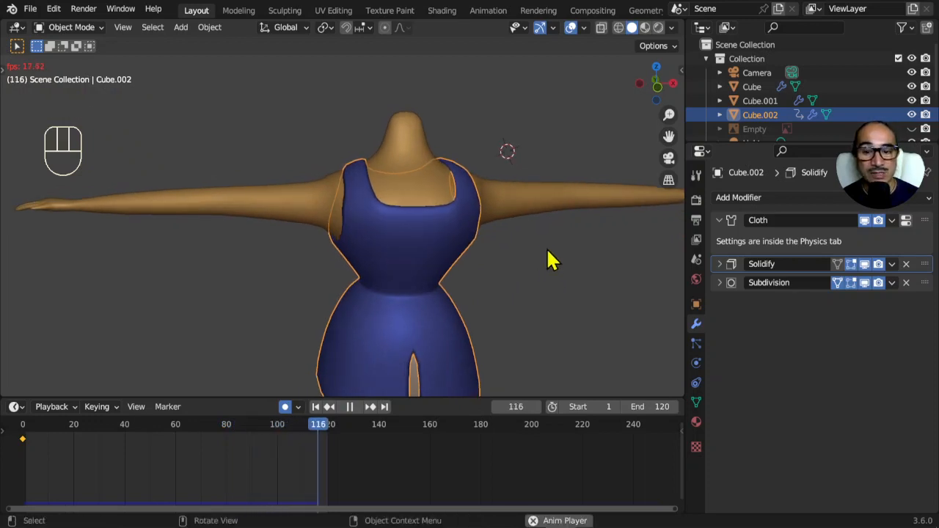
pyautogui.scroll(-2, 558, 275)
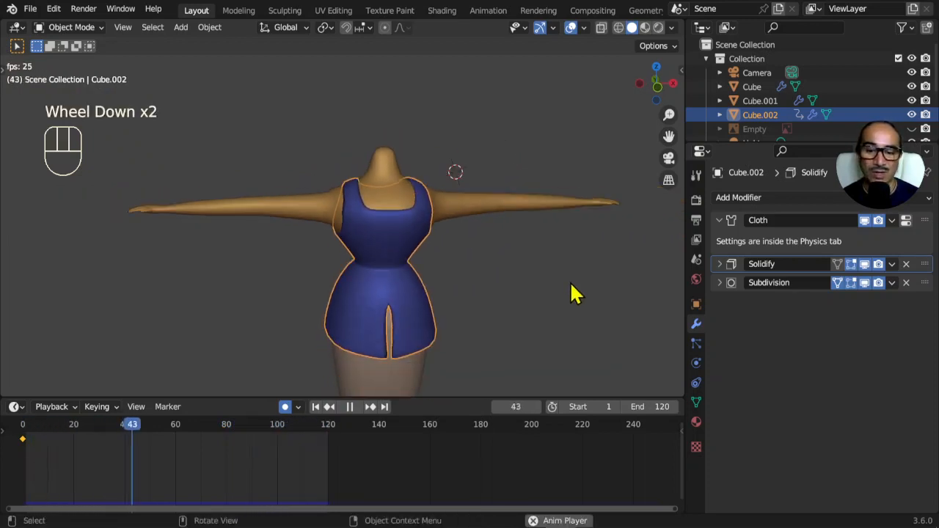
pyautogui.scroll(-1, 565, 292)
pyautogui.keyDown('shift'); pyautogui.moveTo(540, 286); pyautogui.dragTo(512, 251, button='middle'); pyautogui.keyUp('shift')
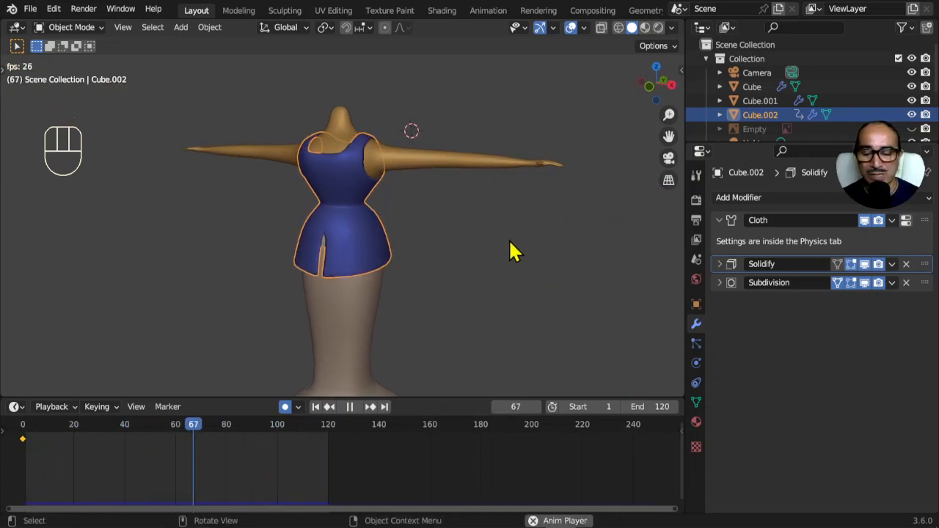
# Exit local view to show the whole character and add the body to the selection
pyautogui.press('KP_Divide')
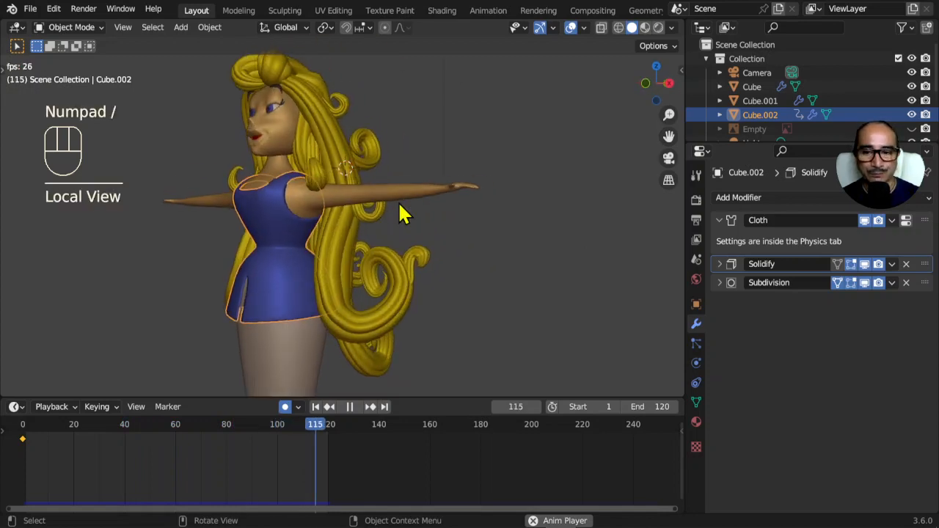
pyautogui.moveTo(382, 193); pyautogui.dragTo(447, 214, button='middle')
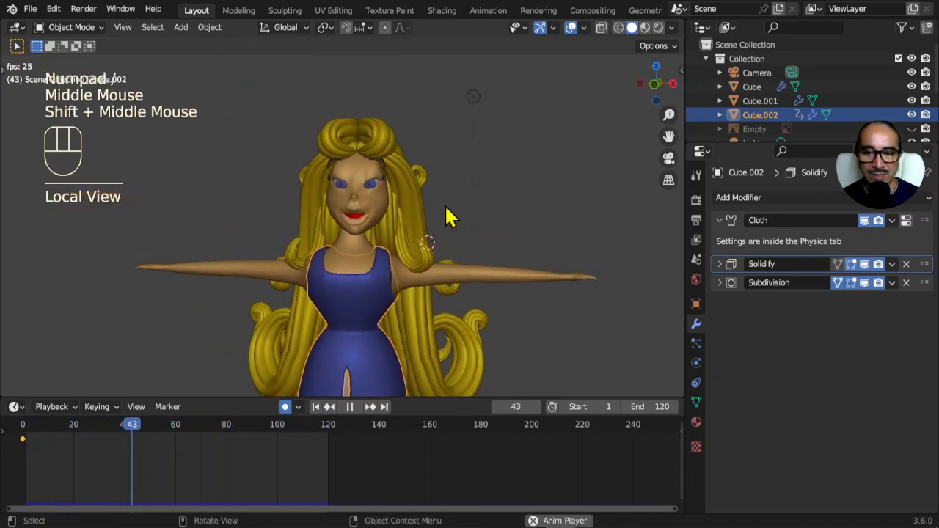
pyautogui.moveTo(373, 253); pyautogui.dragTo(402, 186, button='middle')
pyautogui.keyDown('shift'); pyautogui.click(367, 242); pyautogui.keyUp('shift')
pyautogui.scroll(2, 388, 235)
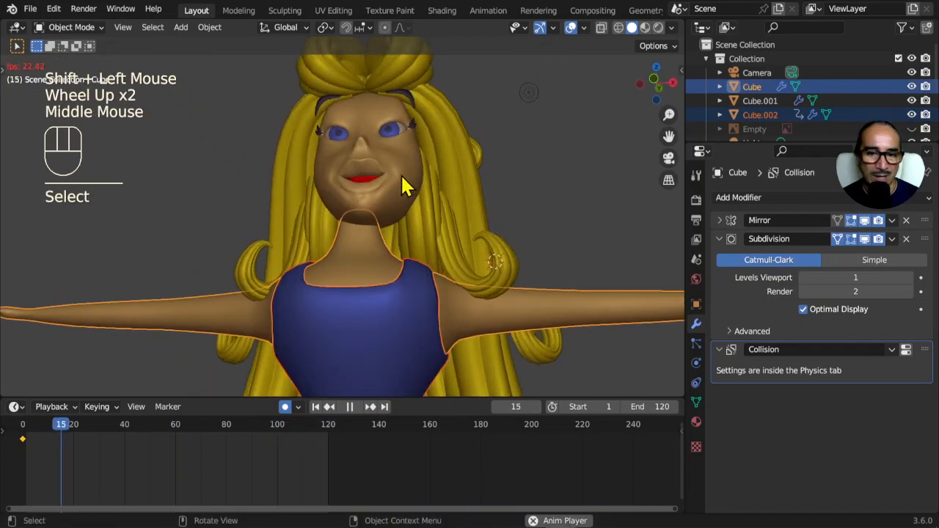
# Select only the body in front view and move it about 0.092 m in X and -0.014 m in Z during playback
pyautogui.press('KP_1')
pyautogui.click(408, 214)
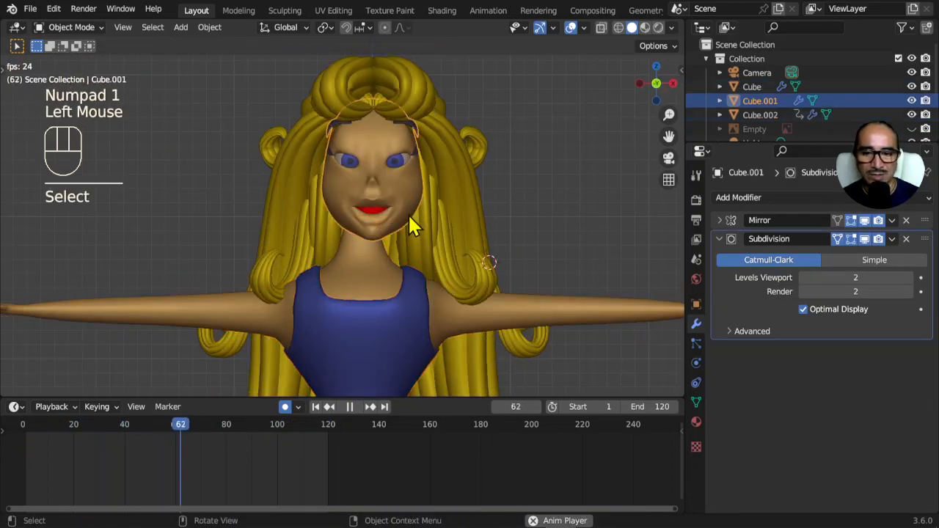
pyautogui.click(367, 277)
pyautogui.press('g')
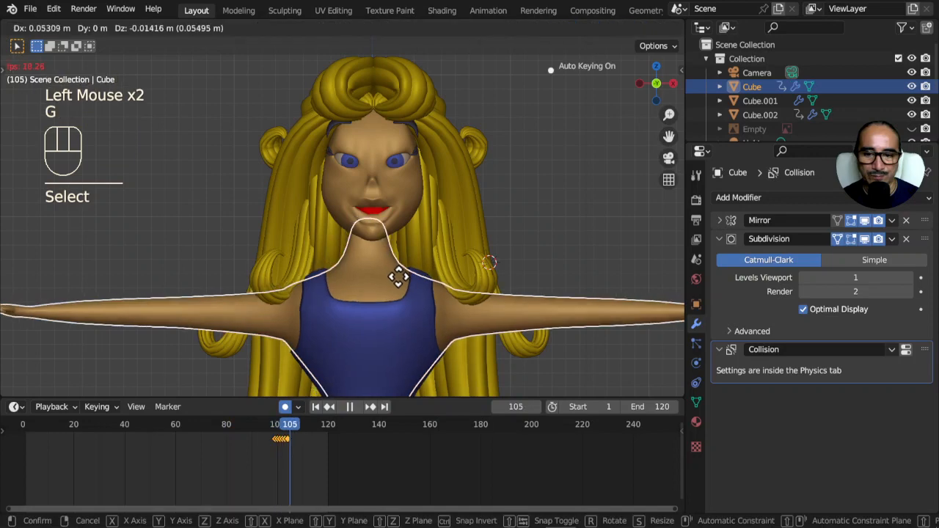
pyautogui.click(406, 290)
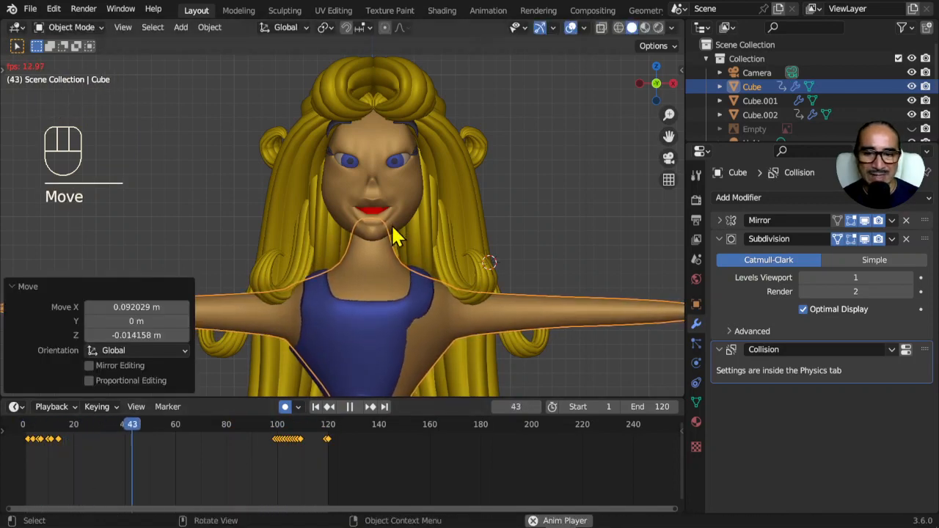
# Stop playback, delete all of the body's keyframes and select the dress
pyautogui.press('a')
pyautogui.press('x')
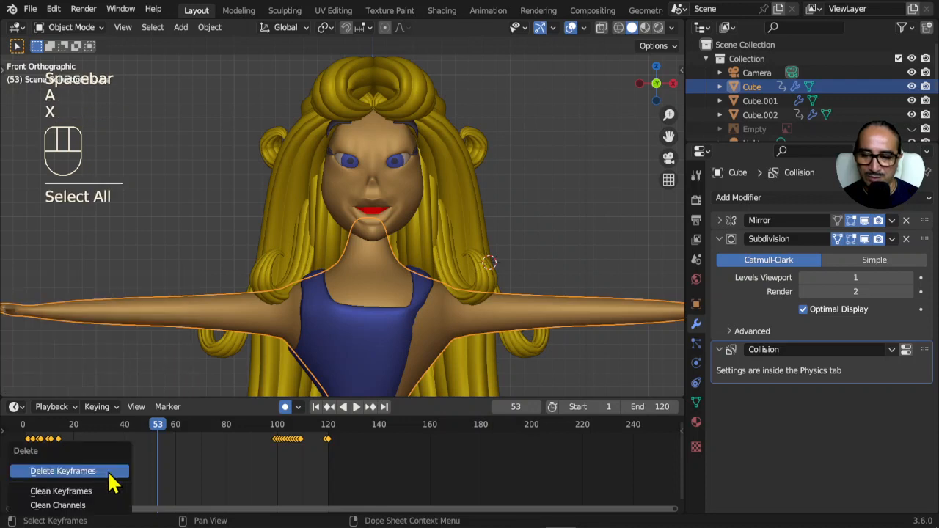
pyautogui.click(102, 471)
pyautogui.click(358, 346)
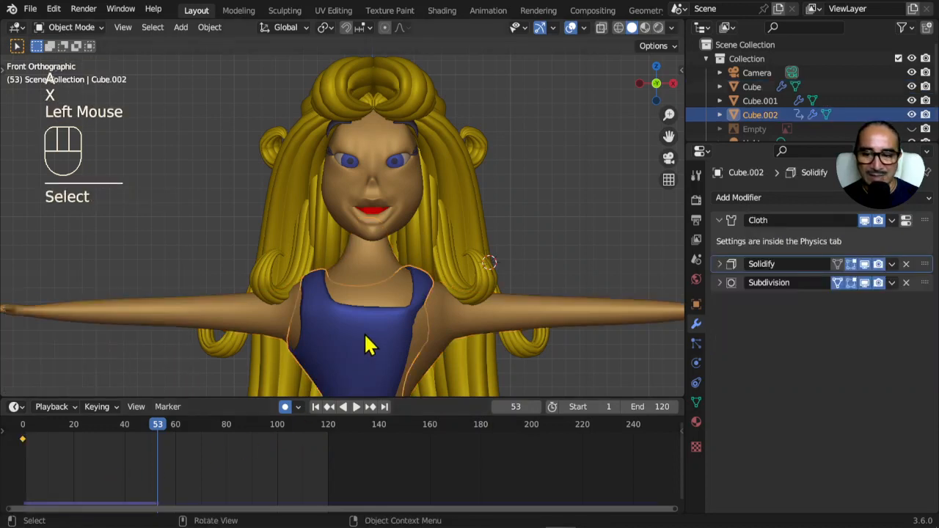
# Delete the dress's keyframes at the start of the timeline and return to frame 0
pyautogui.doubleClick(26, 440)
pyautogui.press('x')
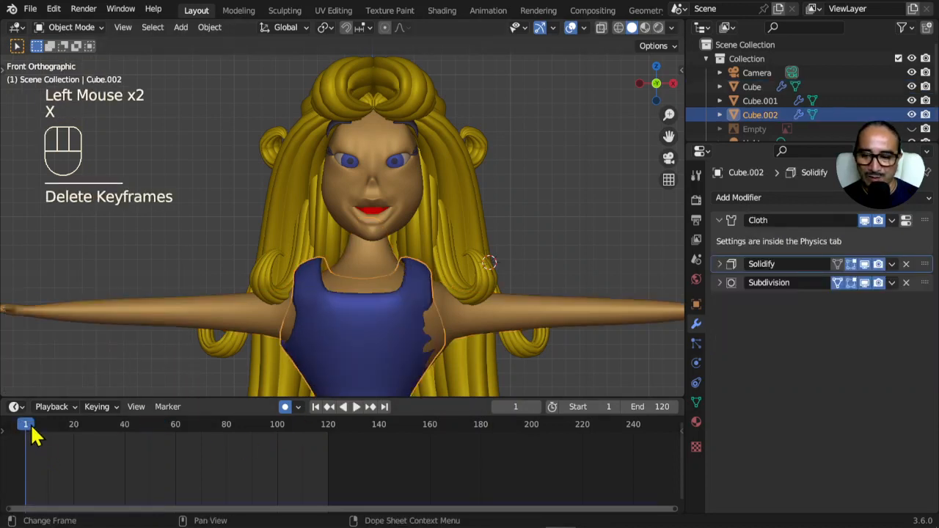
pyautogui.press('g')
pyautogui.press('x')
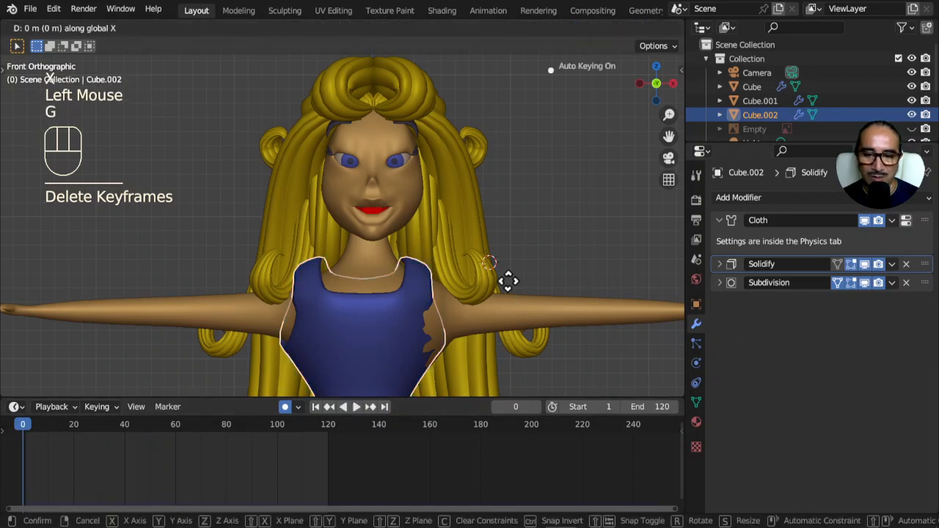
pyautogui.rightClick(568, 255)
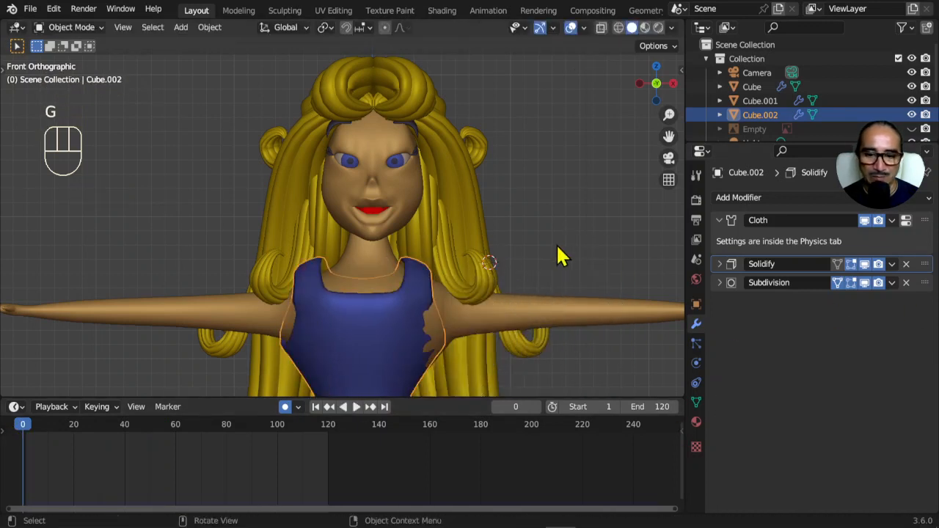
# Move the dress about 0.039 m along the global X axis at frame 0 to centre it on the body
pyautogui.press('g')
pyautogui.press('x')
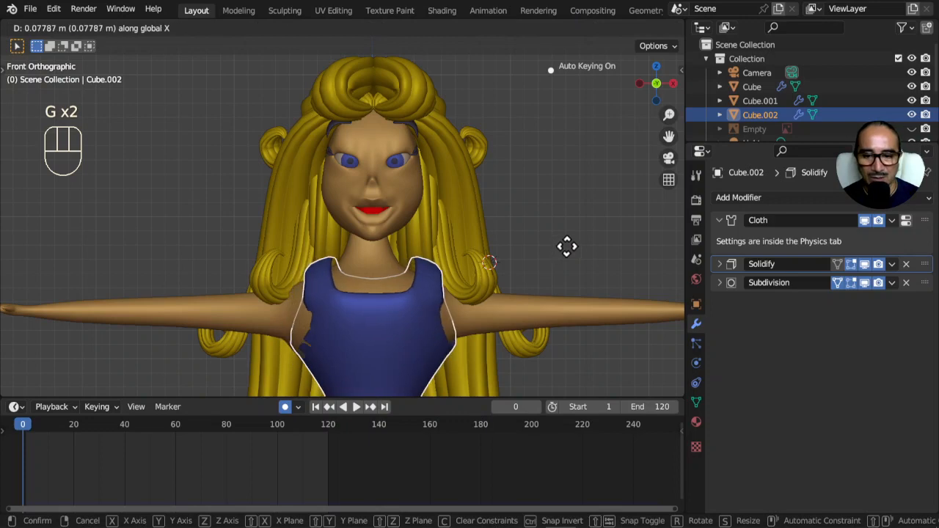
pyautogui.click(565, 256)
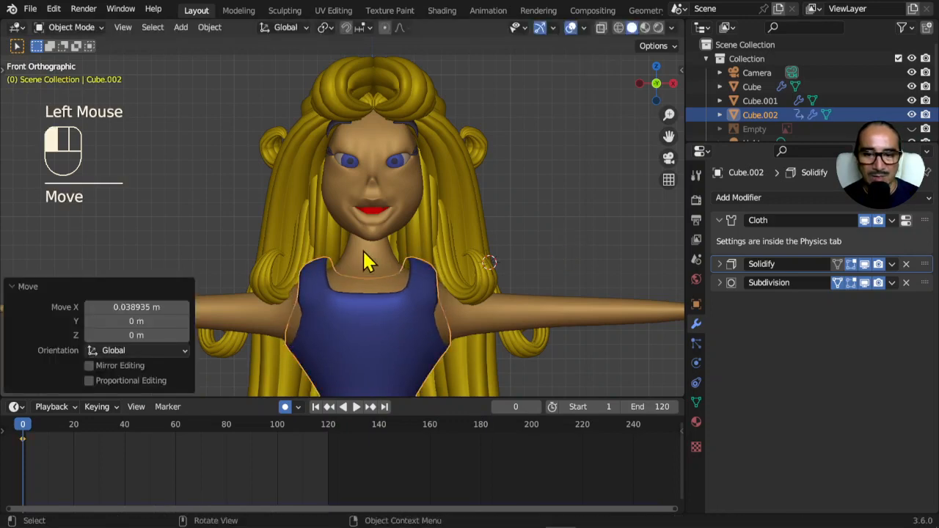
# Select the head and shift it along the global X axis to line it up with the neck
pyautogui.click(402, 220)
pyautogui.click(402, 220)
pyautogui.scroll(2, 436, 247)
pyautogui.moveTo(436, 247); pyautogui.dragTo(388, 342, button='middle')
pyautogui.press('g')
pyautogui.press('x')
pyautogui.click(433, 214)
# Select the body and examine its mesh in edit mode against the dress, from the torso to the flared base
pyautogui.scroll(-2, 437, 217)
pyautogui.scroll(-1, 438, 214)
pyautogui.press('Tab')
pyautogui.press('Tab')
pyautogui.click(370, 262)
pyautogui.press('Tab')
pyautogui.scroll(-1, 381, 272)
pyautogui.scroll(-1, 382, 271)
pyautogui.scroll(-1, 417, 213)
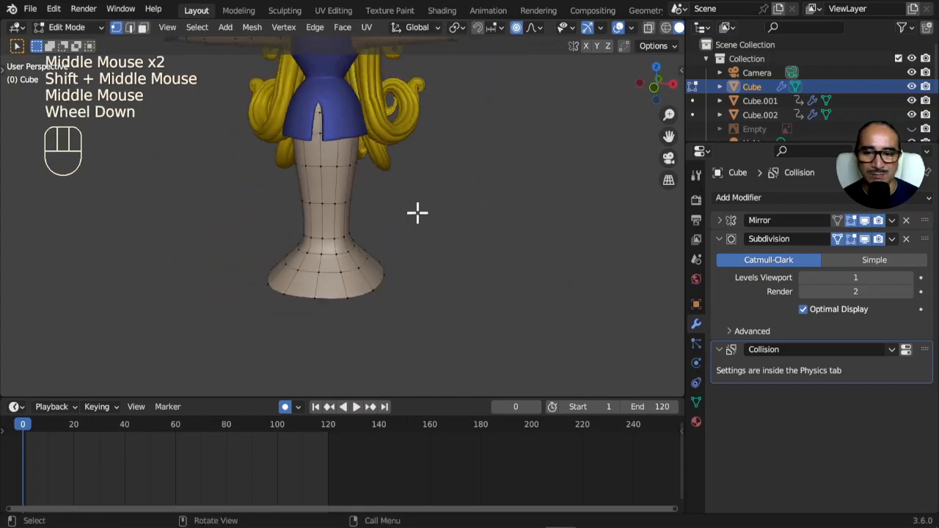
pyautogui.press('Tab')
pyautogui.scroll(-1, 424, 209)
pyautogui.keyDown('shift'); pyautogui.moveTo(424, 209); pyautogui.dragTo(429, 264, button='middle'); pyautogui.keyUp('shift')
pyautogui.scroll(2, 433, 248)
pyautogui.press('Tab')
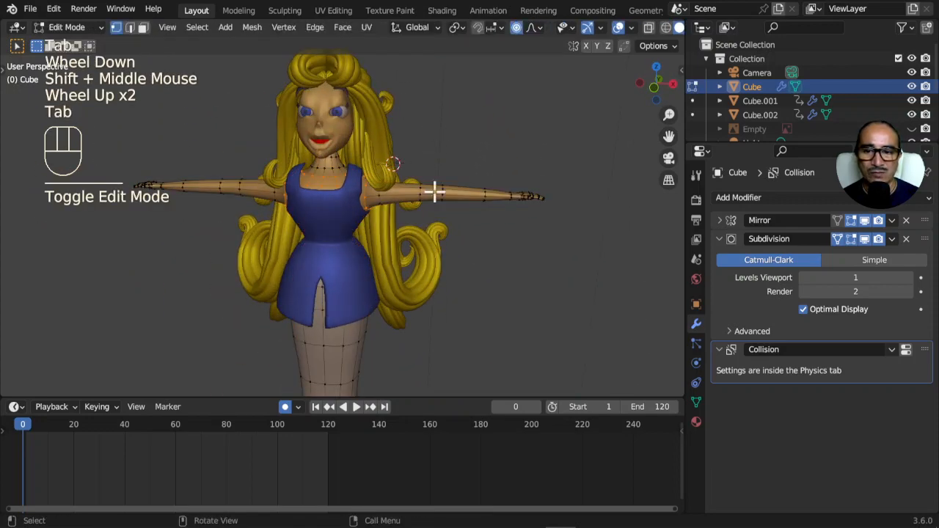
pyautogui.press('Tab')
pyautogui.moveTo(435, 192); pyautogui.dragTo(370, 232, button='middle')
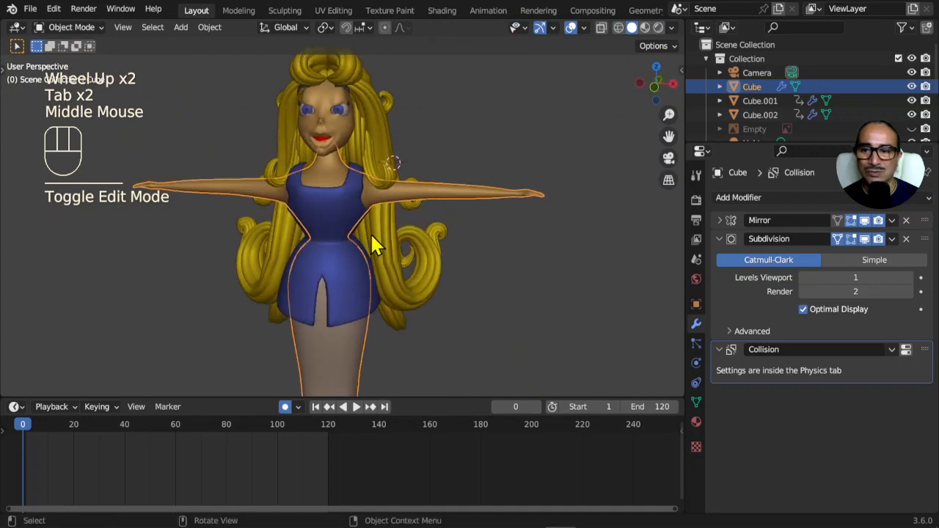
# Select the head again and move it about 0.027 m along the global X axis
pyautogui.moveTo(312, 193); pyautogui.dragTo(360, 139, button='middle')
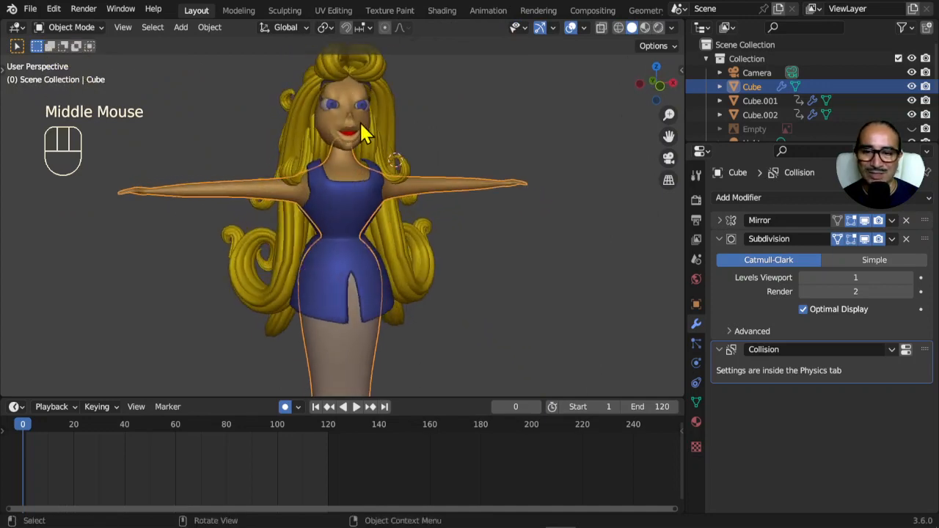
pyautogui.click(367, 135)
pyautogui.press('g')
pyautogui.press('x')
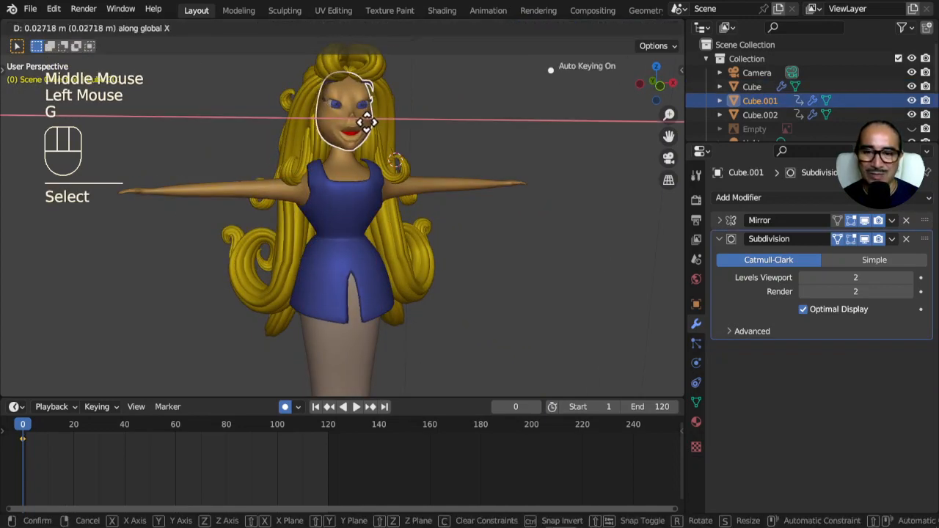
pyautogui.click(366, 122)
# Select the body and shift it along the global X axis to align it under the head
pyautogui.moveTo(370, 126); pyautogui.dragTo(331, 174, button='middle')
pyautogui.click(350, 176)
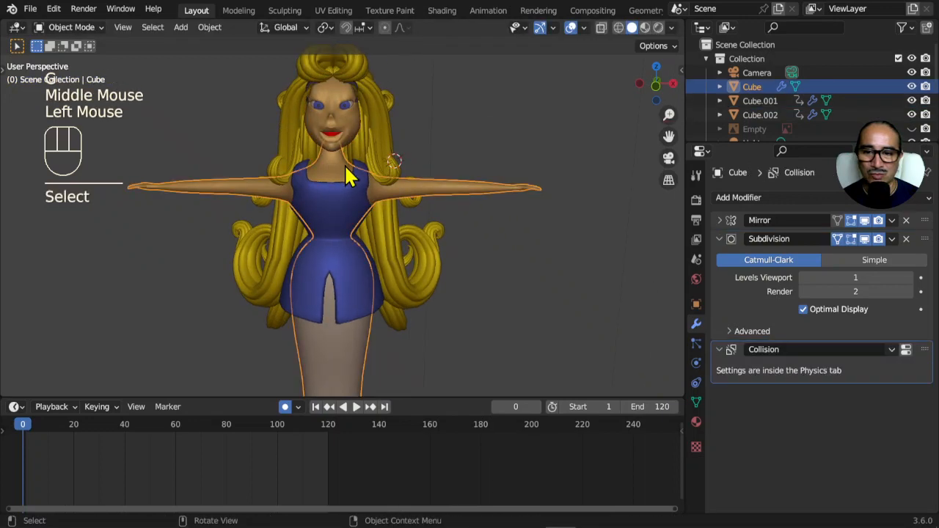
pyautogui.press('g')
pyautogui.press('x')
pyautogui.click(352, 206)
# Move the dress about 0.066 m along the global X axis to fit the body and open its mesh for editing
pyautogui.click(348, 195)
pyautogui.press('g')
pyautogui.press('x')
pyautogui.click(424, 236)
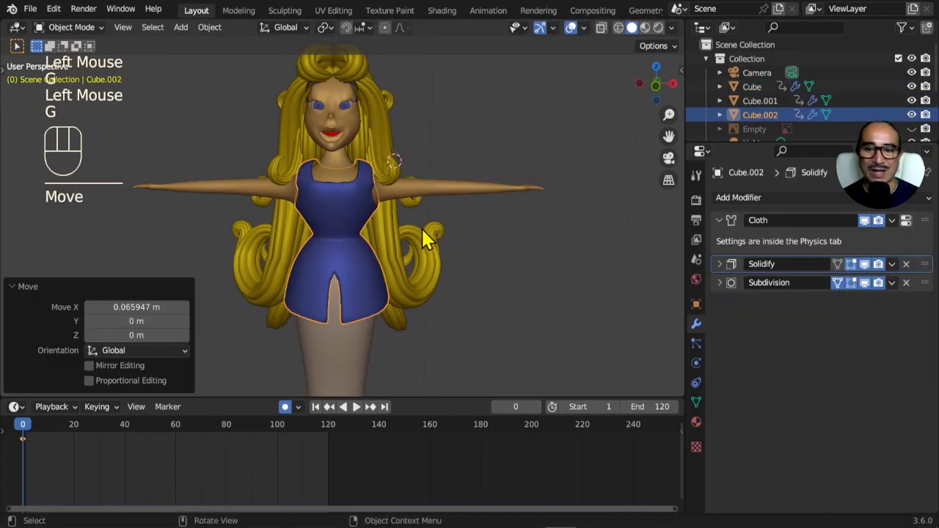
pyautogui.press('Tab')
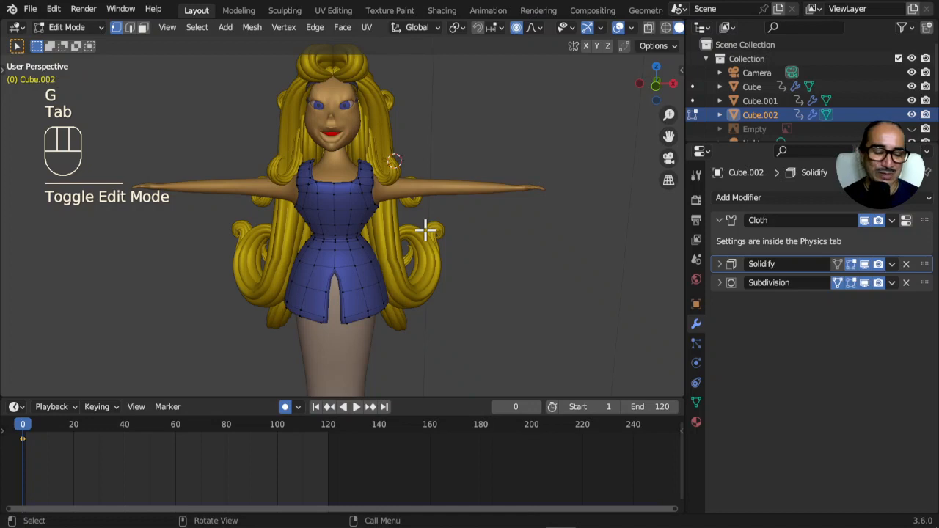